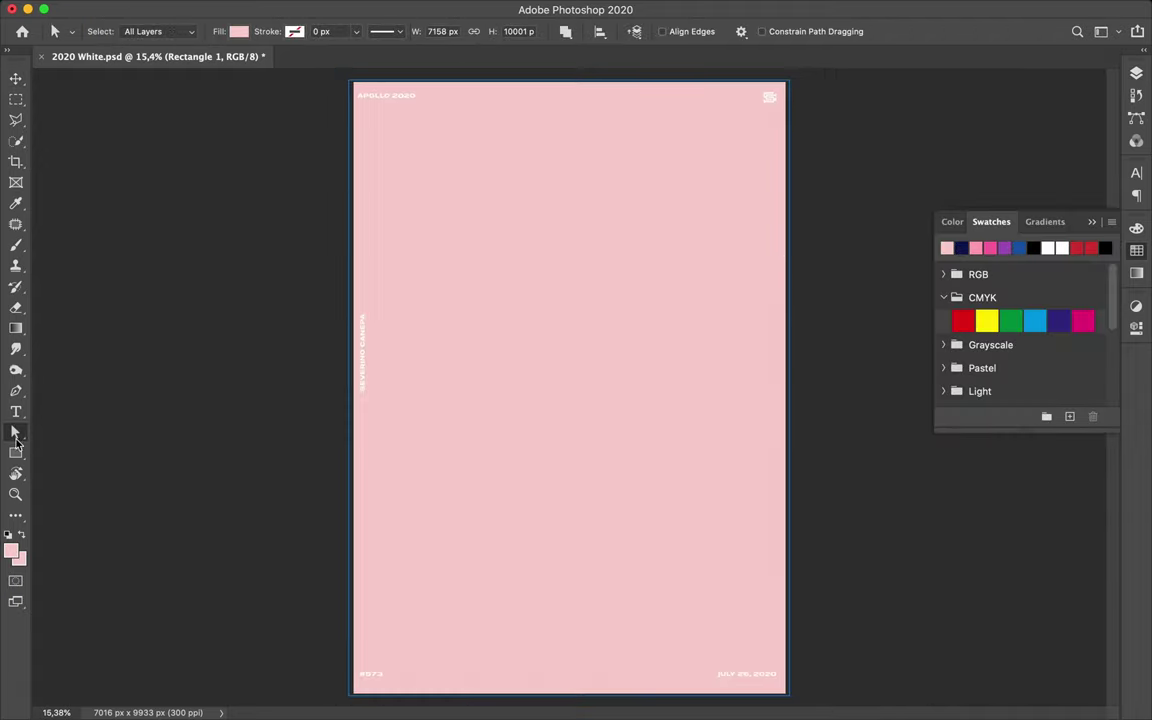
# - Draw a pink three-sided polygon triangle and rotate it in the bottom-right area
pyautogui.rightClick(16, 452)
pyautogui.click(90, 512)
pyautogui.moveTo(617, 405)
pyautogui.mouseDown()
pyautogui.moveTo(677, 481)
pyautogui.moveTo(672, 495)
pyautogui.mouseUp()
pyautogui.press('v')
pyautogui.moveTo(600, 410); pyautogui.dragTo(680, 625)
pyautogui.hotkey('ctrl', 't')
pyautogui.moveTo(745, 549); pyautogui.dragTo(766, 463)
pyautogui.press('Return')
# - Duplicate the triangle as a large, rotated one in the top-left corner
pyautogui.moveTo(728, 612); pyautogui.dragTo(432, 386)
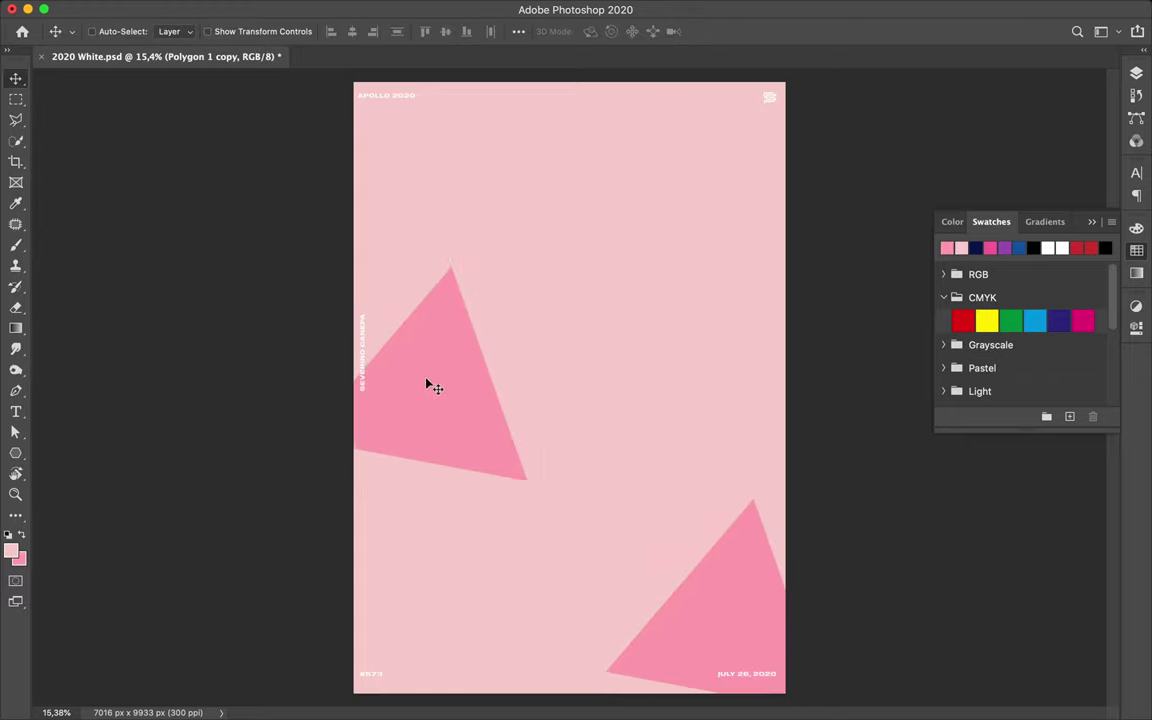
pyautogui.hotkey('ctrl', 't')
pyautogui.moveTo(411, 244); pyautogui.dragTo(311, 72)
pyautogui.press('Return')
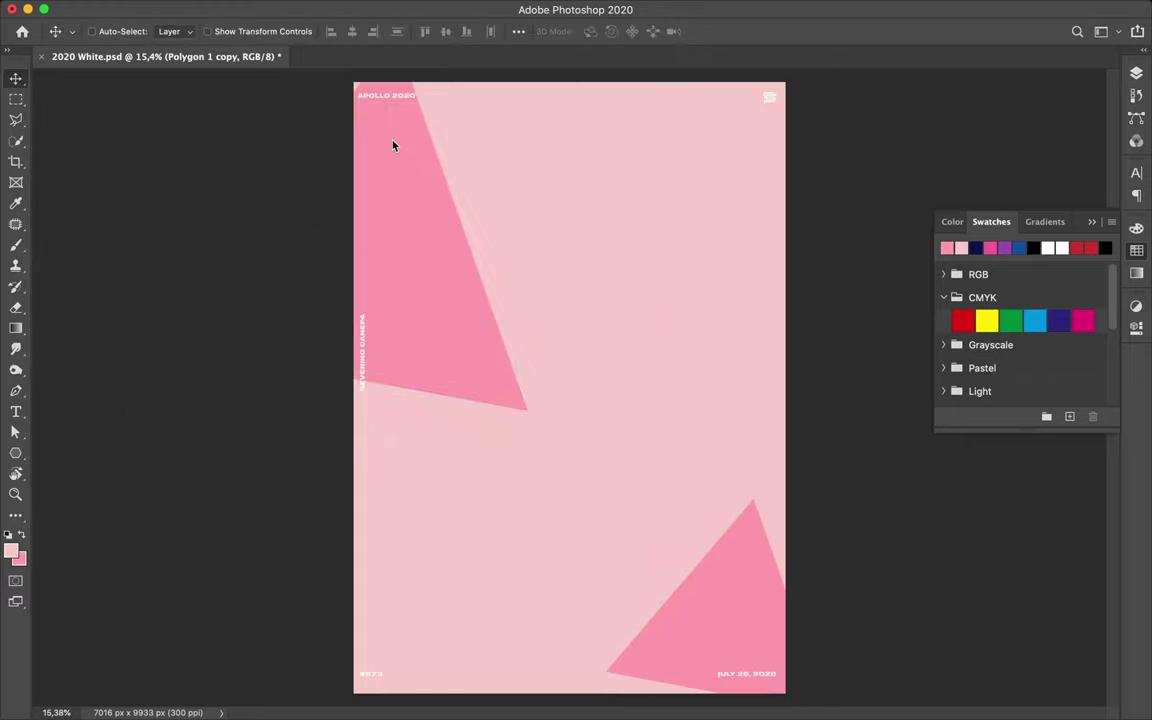
pyautogui.moveTo(440, 275); pyautogui.dragTo(427, 273)
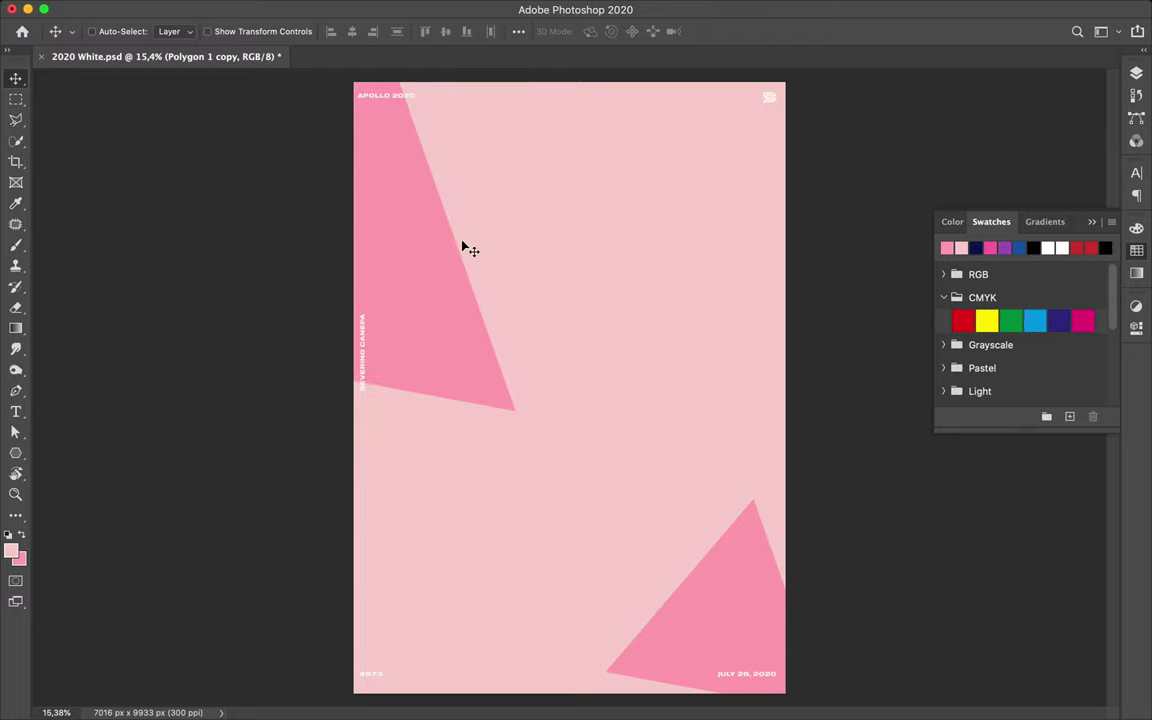
# - Add a smaller rotated triangle copy near the upper right
pyautogui.moveTo(745, 629); pyautogui.dragTo(689, 254)
pyautogui.hotkey('ctrl', 't')
pyautogui.moveTo(458, 411); pyautogui.dragTo(643, 234)
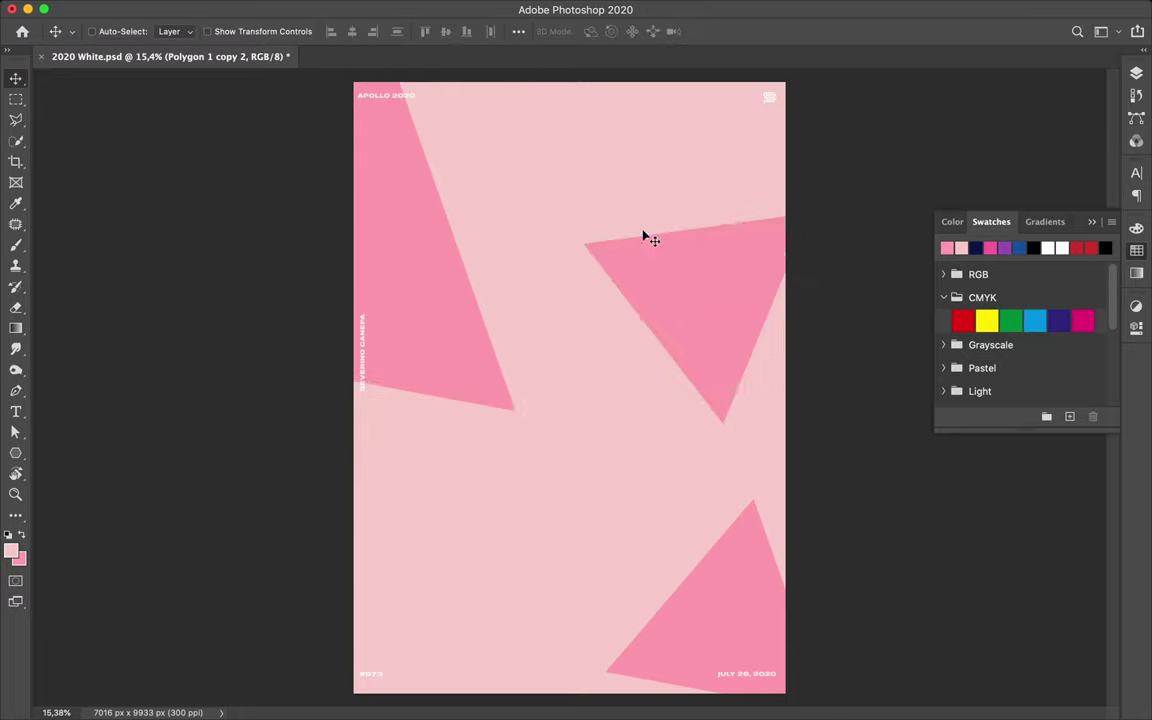
pyautogui.press('Return')
pyautogui.moveTo(660, 281); pyautogui.dragTo(655, 168)
pyautogui.hotkey('ctrl', 't')
pyautogui.moveTo(575, 300); pyautogui.dragTo(630, 226)
pyautogui.press('Return')
# - Add a tiny rotated triangle copy lower-left, then place a first Pen point
pyautogui.moveTo(720, 195)
pyautogui.mouseDown()
pyautogui.moveTo(743, 165)
pyautogui.moveTo(514, 597)
pyautogui.mouseUp()
pyautogui.hotkey('ctrl', 't')
pyautogui.moveTo(455, 565)
pyautogui.mouseDown()
pyautogui.moveTo(432, 545)
pyautogui.moveTo(470, 599)
pyautogui.moveTo(465, 564)
pyautogui.mouseUp()
pyautogui.press('Return')
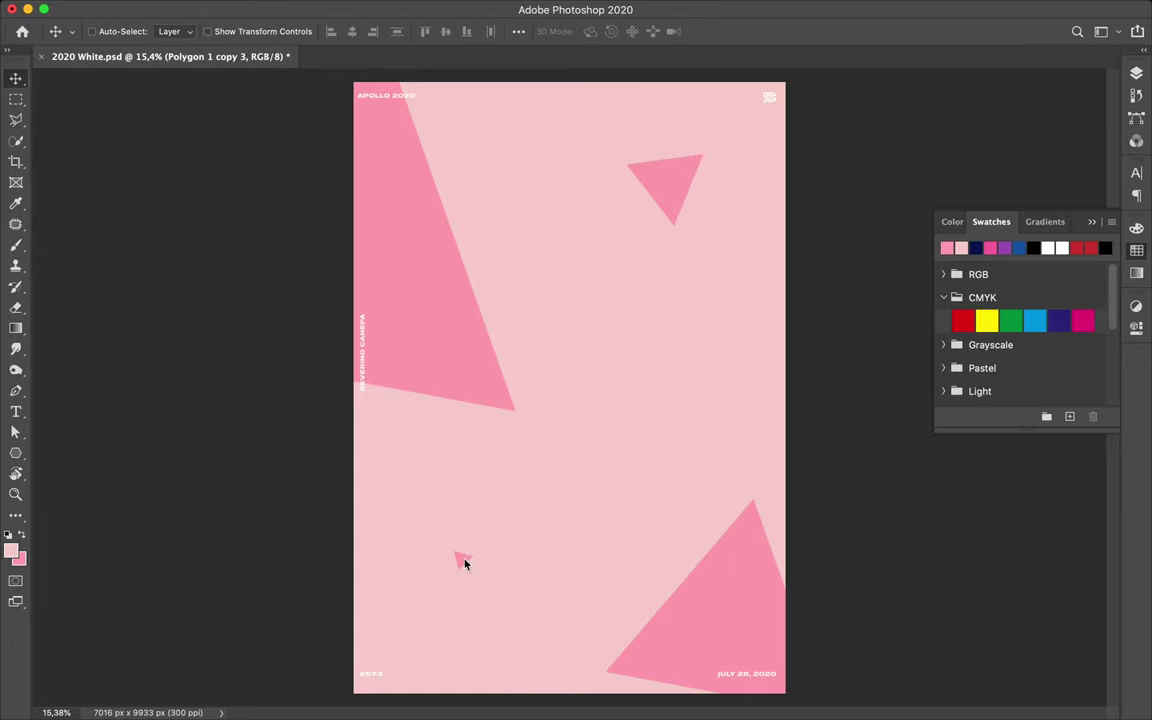
pyautogui.press('p')
pyautogui.click(619, 442)
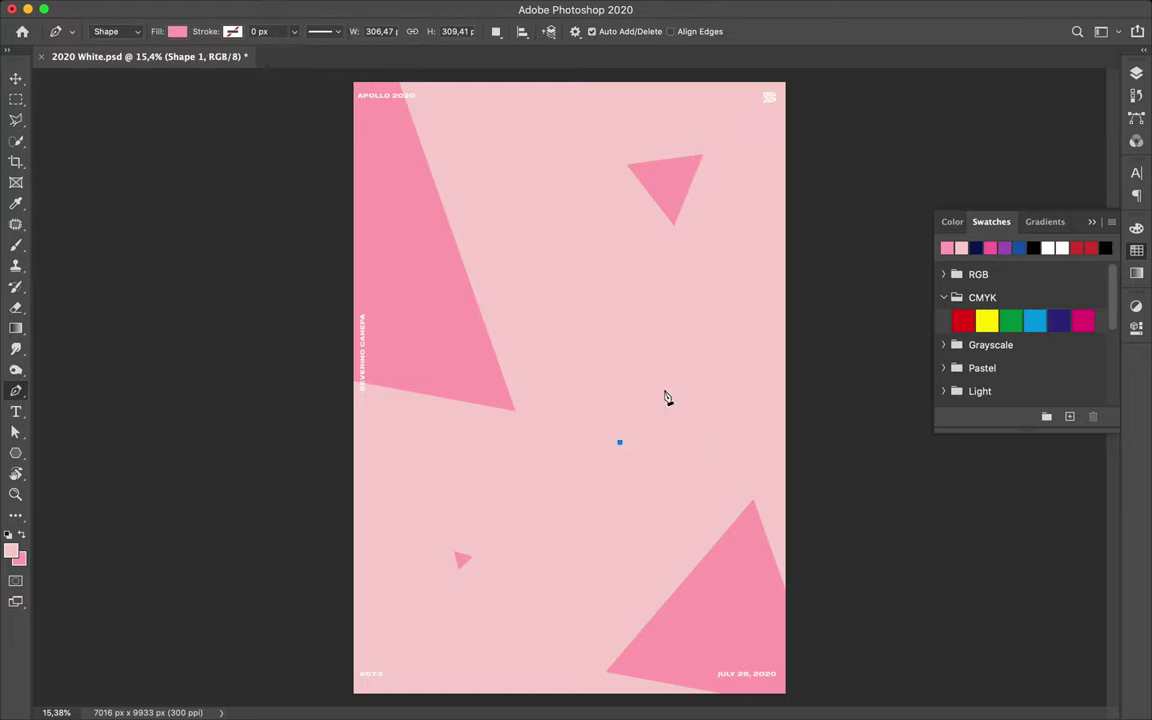
# - Finish the line with no fill and a blue 3 px stroke
pyautogui.press('a')
pyautogui.click(238, 31)
pyautogui.click(141, 57)
pyautogui.click(294, 31)
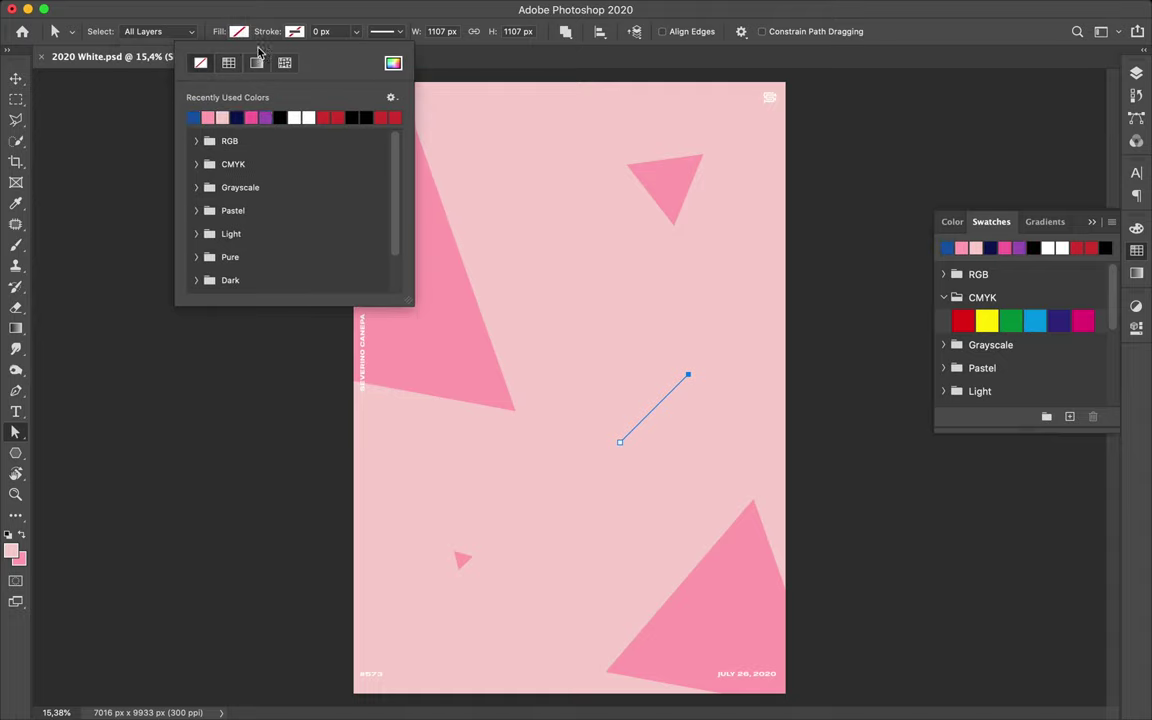
pyautogui.click(198, 118)
pyautogui.click(322, 31)
pyautogui.write('3')
pyautogui.press('Return')
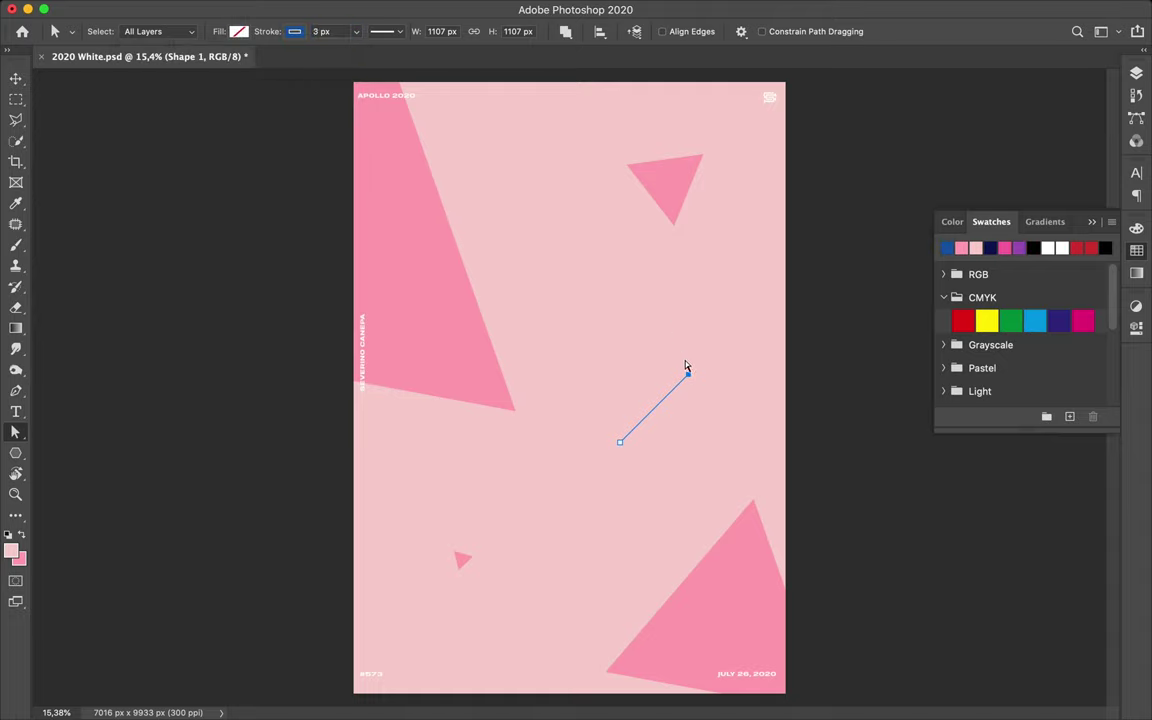
# - Stretch the line diagonally across the poster and duplicate it into three parallel lines
pyautogui.click(669, 406)
pyautogui.moveTo(663, 404); pyautogui.dragTo(651, 352)
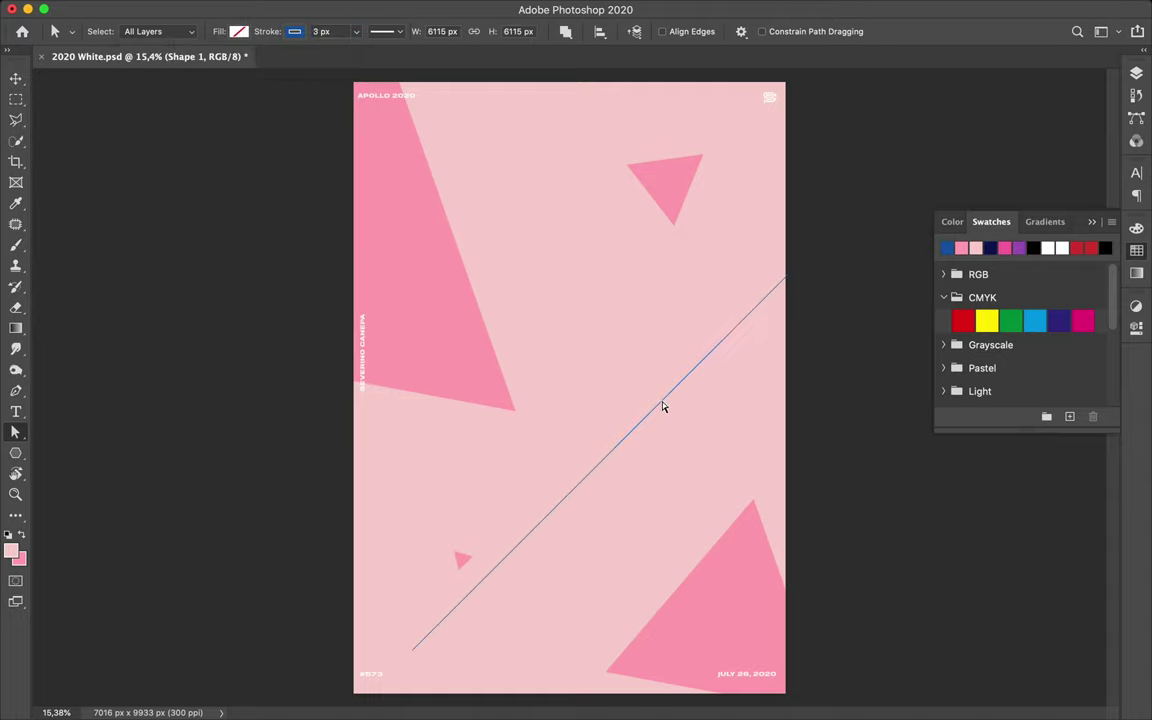
pyautogui.scroll(5, 519, 485)
pyautogui.press('v')
pyautogui.moveTo(424, 391); pyautogui.dragTo(427, 396)
pyautogui.scroll(2, 427, 396)
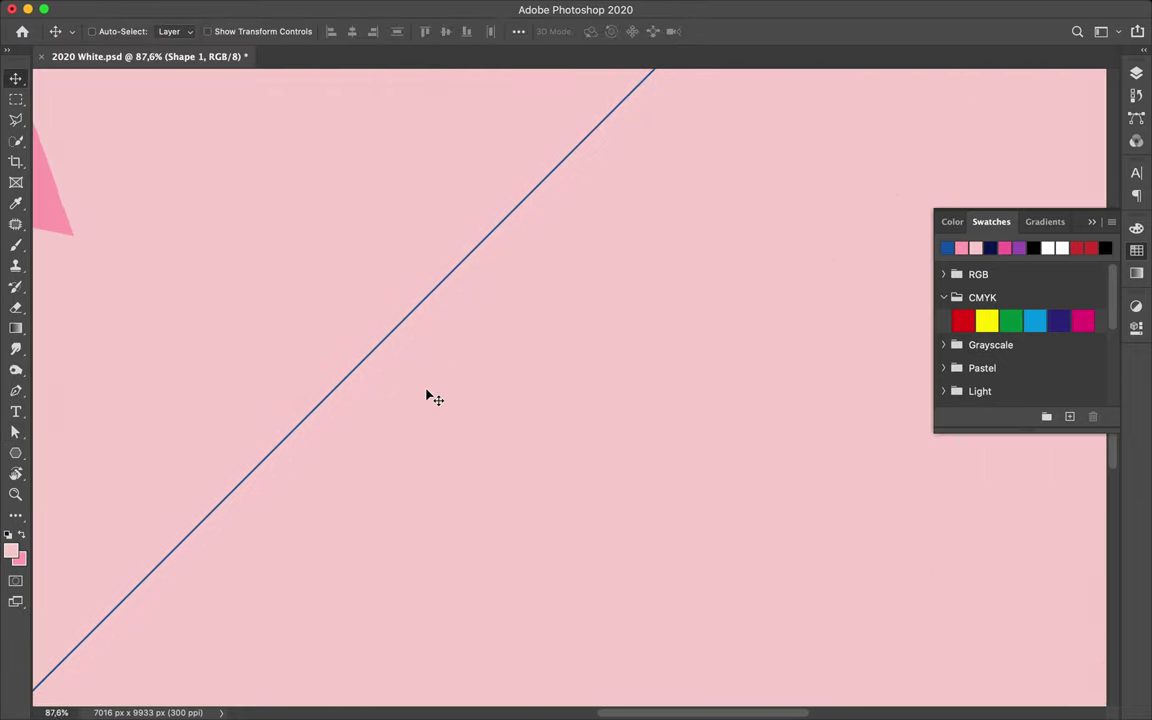
pyautogui.scroll(3, 393, 370)
pyautogui.moveTo(383, 393); pyautogui.dragTo(377, 379)
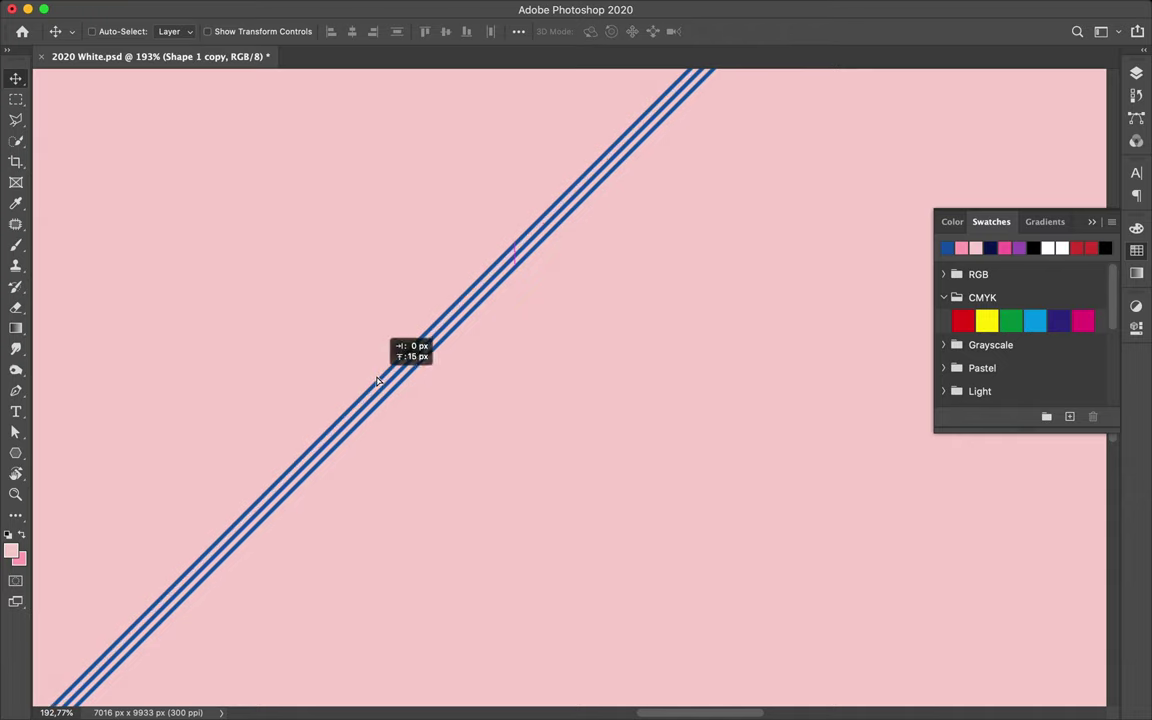
pyautogui.press('F7')
pyautogui.click(1050, 686)
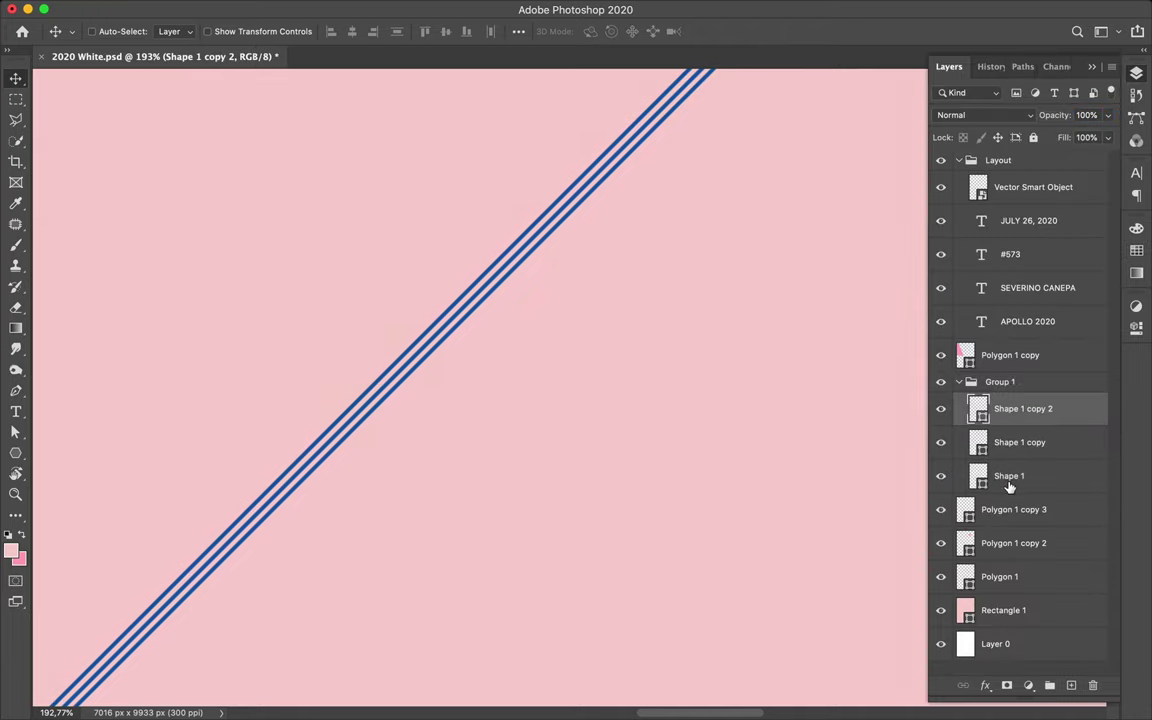
# - Duplicate the three lines into six stripes, then copy them further along the band
pyautogui.moveTo(611, 339)
pyautogui.mouseDown()
pyautogui.moveTo(577, 366)
pyautogui.moveTo(505, 328)
pyautogui.mouseUp()
pyautogui.keyDown('shift'); pyautogui.click(1009, 576); pyautogui.keyUp('shift')
pyautogui.scroll(5, 581, 365)
pyautogui.scroll(5, 545, 352)
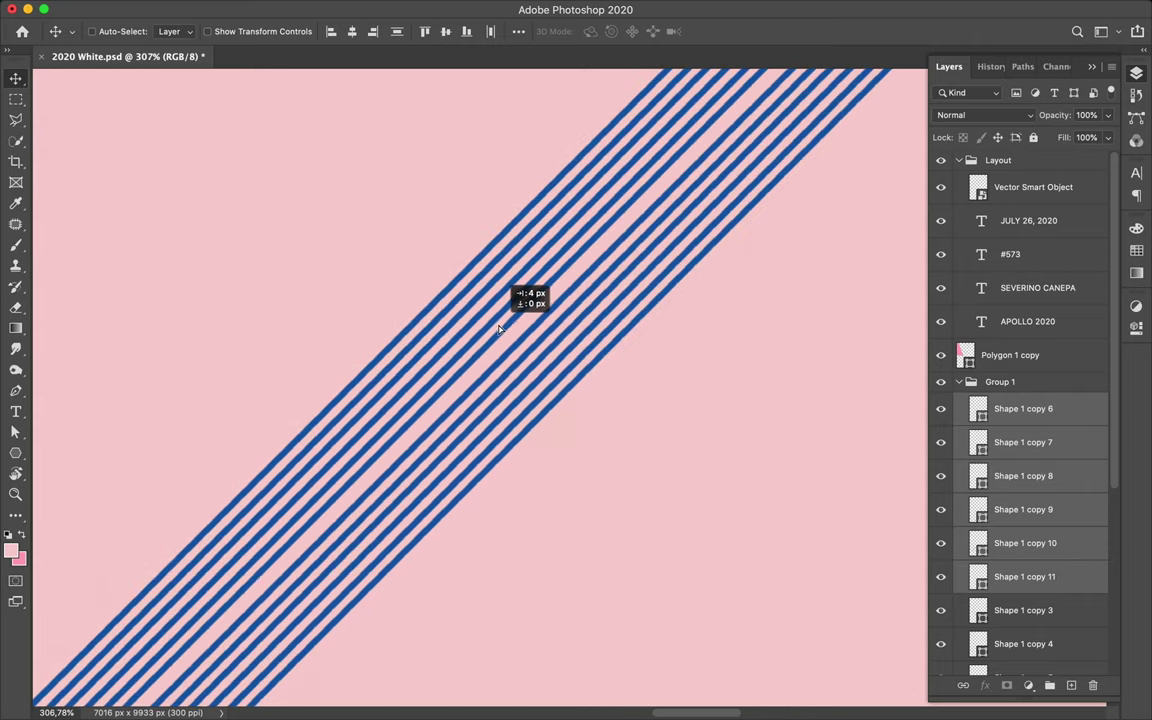
pyautogui.scroll(-3, 1026, 411)
pyautogui.keyDown('shift'); pyautogui.click(1010, 406); pyautogui.keyUp('shift')
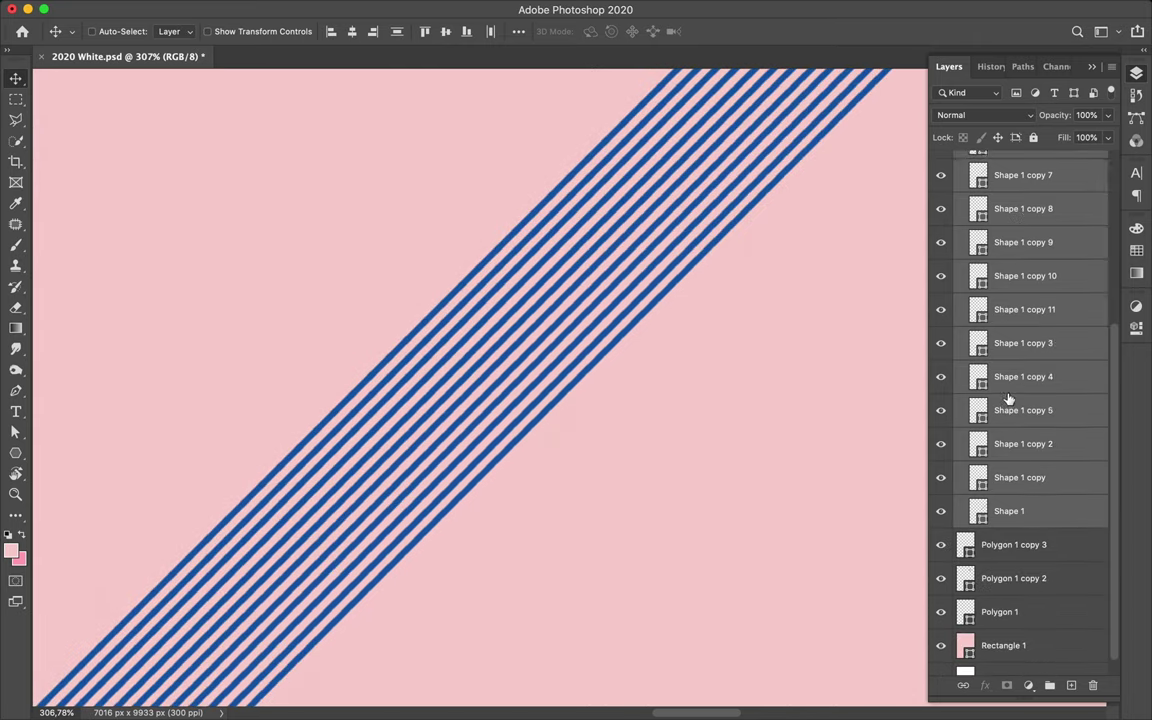
pyautogui.press('super+j')
pyautogui.moveTo(473, 300)
pyautogui.mouseDown()
pyautogui.moveTo(463, 224)
pyautogui.moveTo(418, 183)
pyautogui.moveTo(404, 188)
pyautogui.moveTo(349, 124)
pyautogui.mouseUp()
# - Select the newest stripe layers and add another batch of stripes up-left
pyautogui.scroll(-5, 1026, 300)
pyautogui.click(1054, 296)
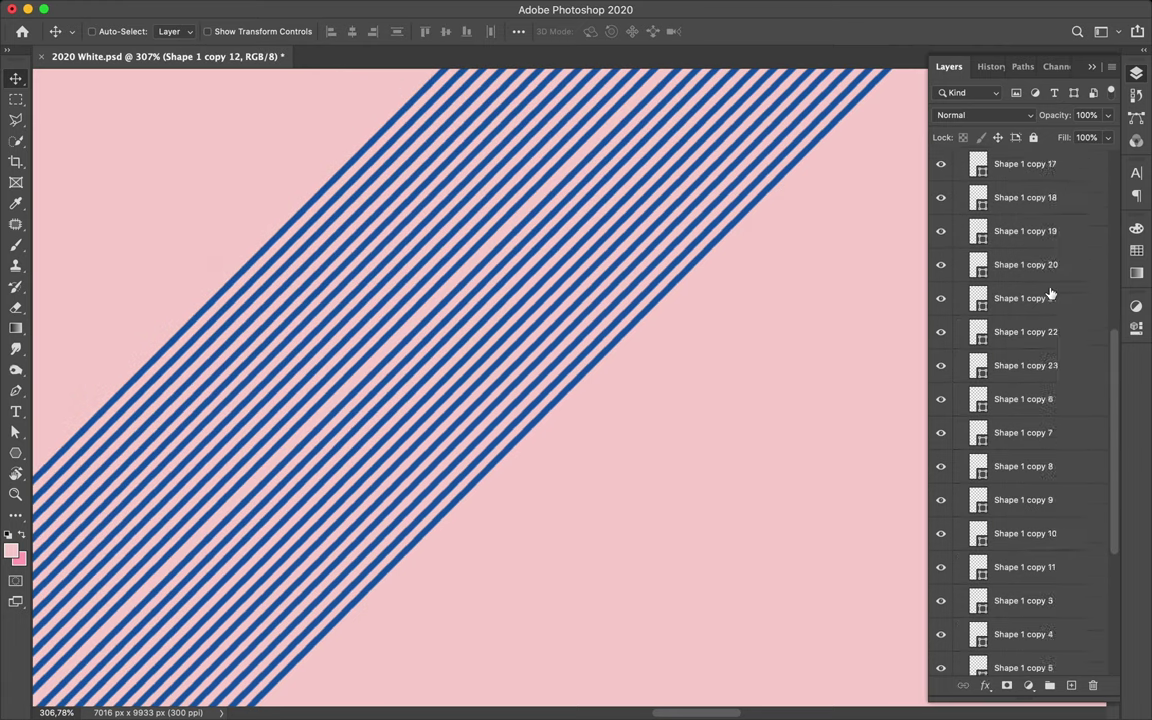
pyautogui.keyDown('shift'); pyautogui.click(1041, 442); pyautogui.keyUp('shift')
pyautogui.scroll(5, 1041, 442)
pyautogui.press('super+j')
pyautogui.moveTo(398, 537); pyautogui.dragTo(192, 146)
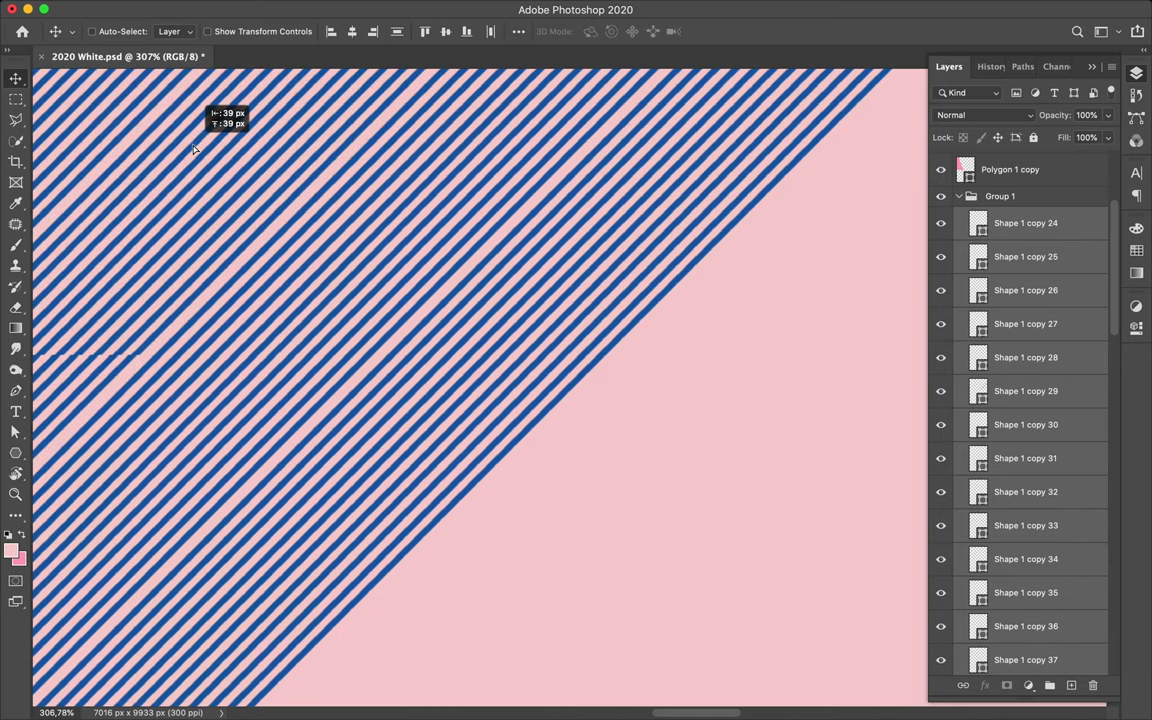
pyautogui.scroll(-3, 314, 360)
pyautogui.moveTo(303, 219); pyautogui.dragTo(613, 352)
# - Duplicate the stripe layers from Shape 1 copy 24 to widen the band
pyautogui.click(1021, 224)
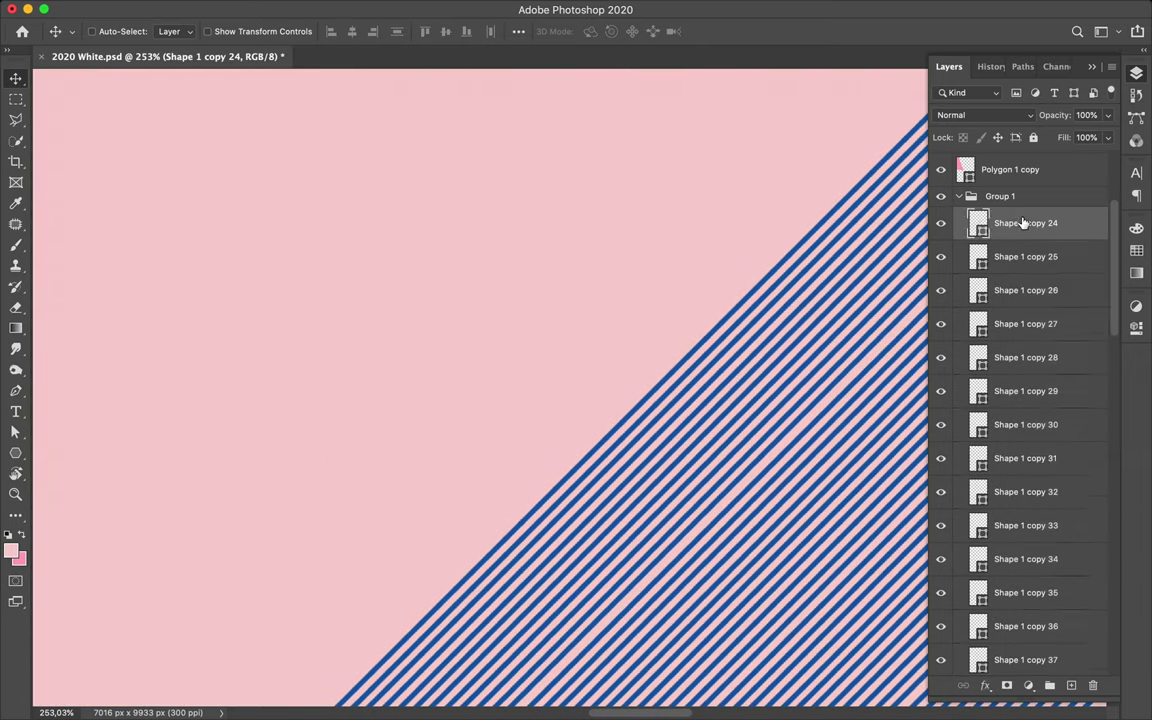
pyautogui.scroll(-10, 1049, 309)
pyautogui.keyDown('shift'); pyautogui.click(1052, 491); pyautogui.keyUp('shift')
pyautogui.moveTo(1052, 491); pyautogui.dragTo(1015, 278)
pyautogui.moveTo(699, 172); pyautogui.dragTo(483, 146)
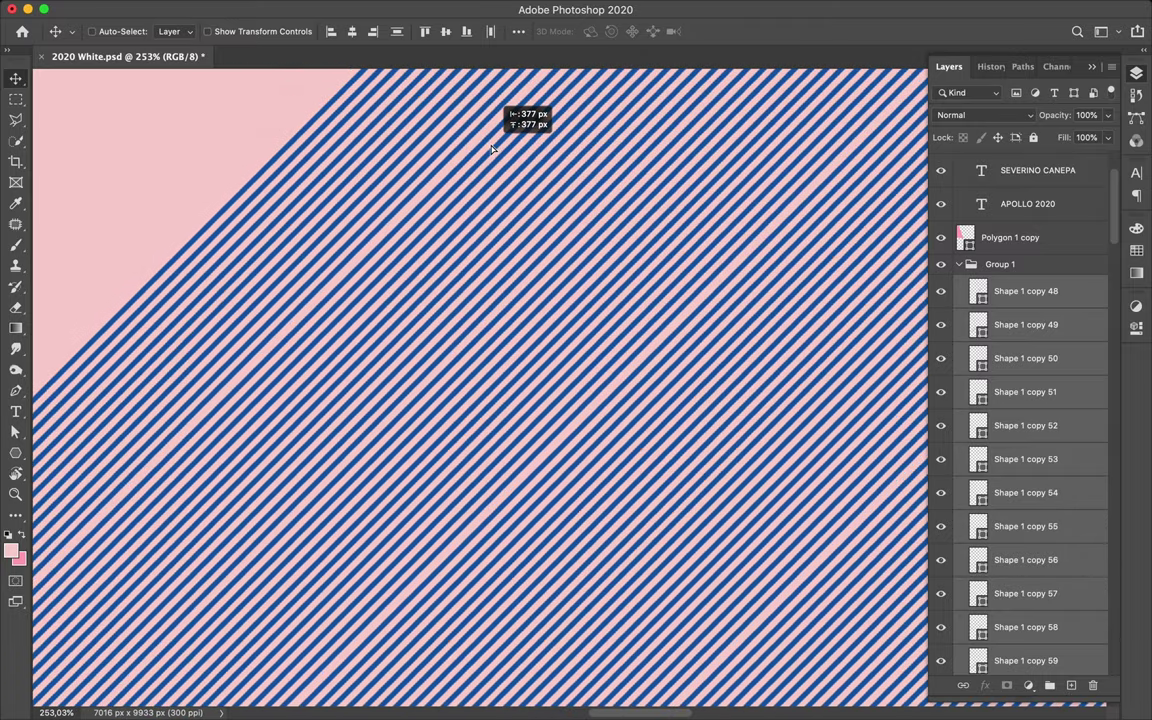
pyautogui.moveTo(483, 146); pyautogui.dragTo(490, 152)
# - Select all stripe layers down to Shape 1 and duplicate the band up-left
pyautogui.scroll(-5, 490, 152)
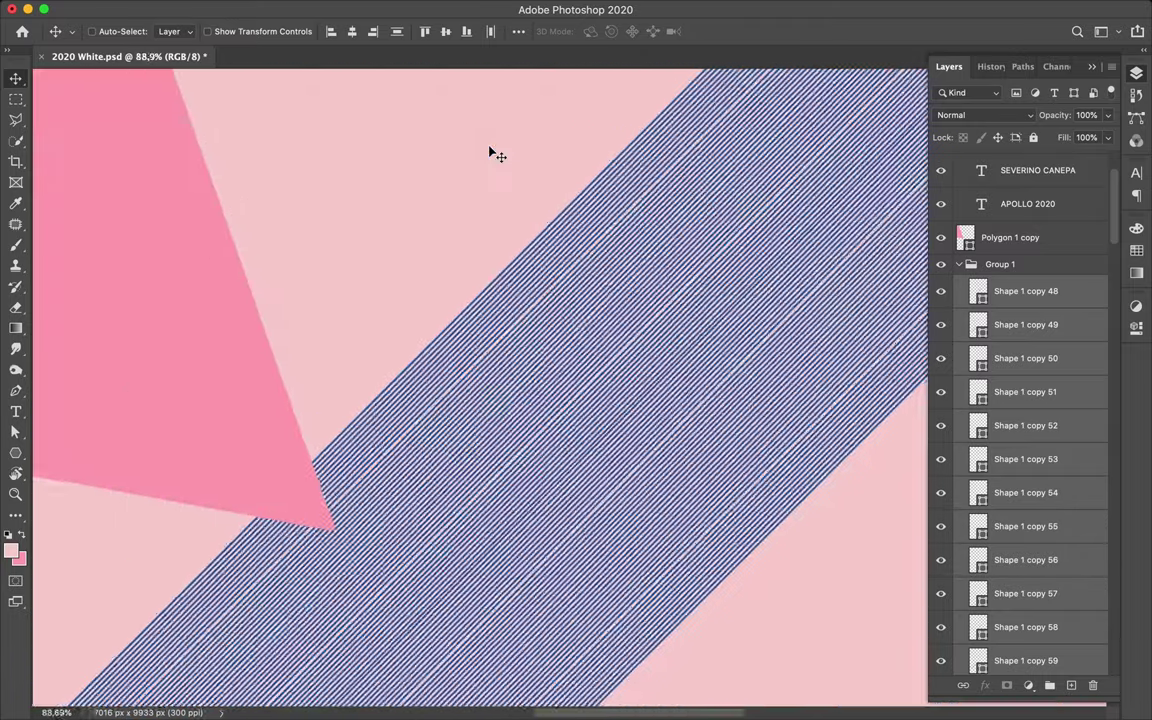
pyautogui.scroll(-2, 490, 152)
pyautogui.click(1000, 291)
pyautogui.scroll(-10, 1049, 303)
pyautogui.scroll(-10, 1050, 310)
pyautogui.keyDown('shift'); pyautogui.click(988, 490); pyautogui.keyUp('shift')
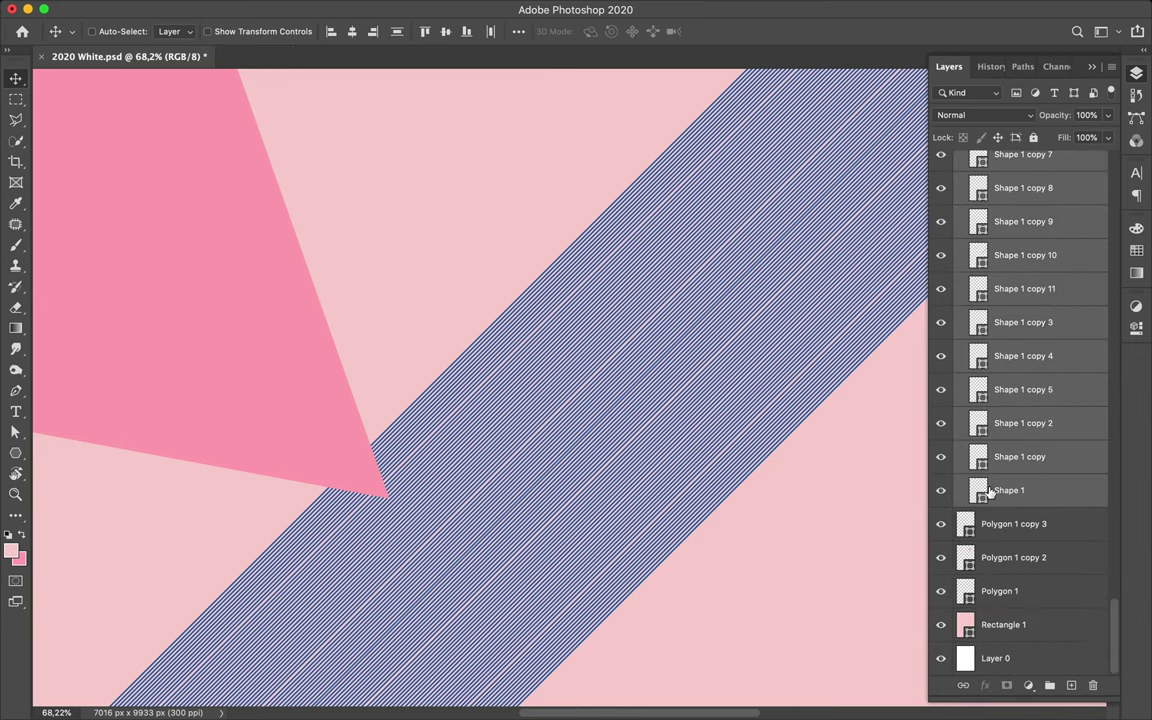
pyautogui.moveTo(463, 292)
pyautogui.mouseDown()
pyautogui.moveTo(396, 245)
pyautogui.moveTo(447, 295)
pyautogui.mouseUp()
# - Group and move a stripe copy, undo it, and reselect all stripes from Shape 1 up
pyautogui.scroll(-1, 447, 290)
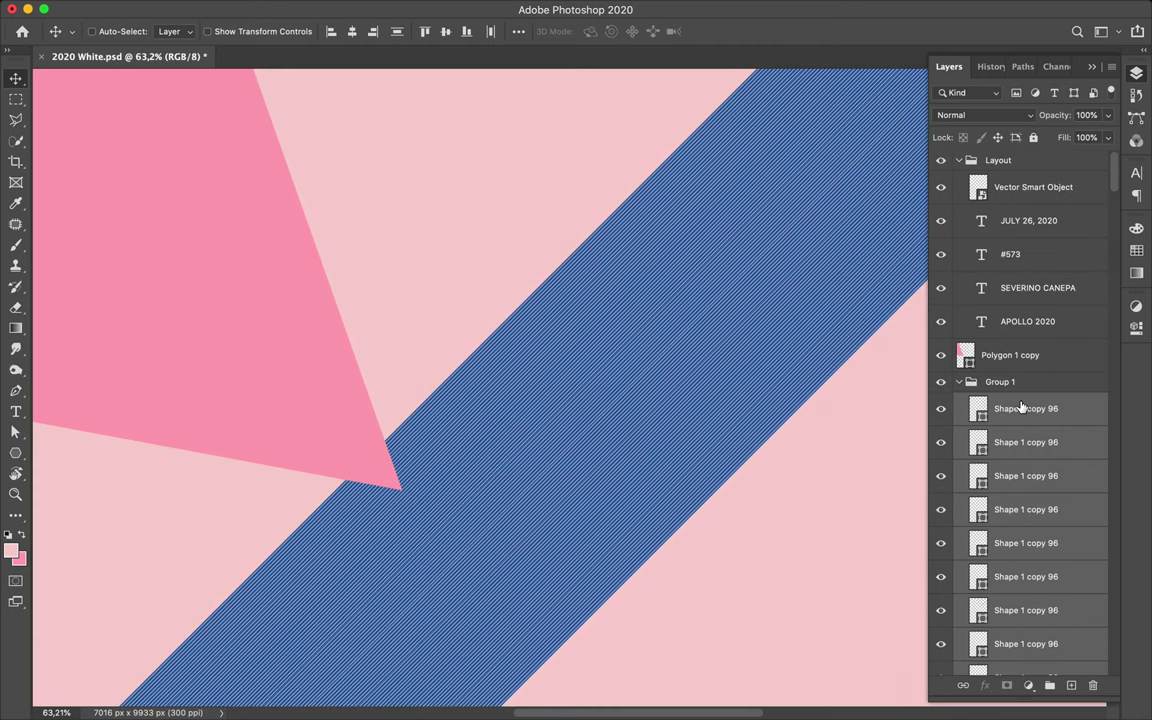
pyautogui.scroll(-10, 1020, 420)
pyautogui.scroll(-15, 1018, 494)
pyautogui.keyDown('shift'); pyautogui.click(1018, 494); pyautogui.keyUp('shift')
pyautogui.hotkey('ctrl', 'g')
pyautogui.moveTo(990, 381); pyautogui.dragTo(862, 378)
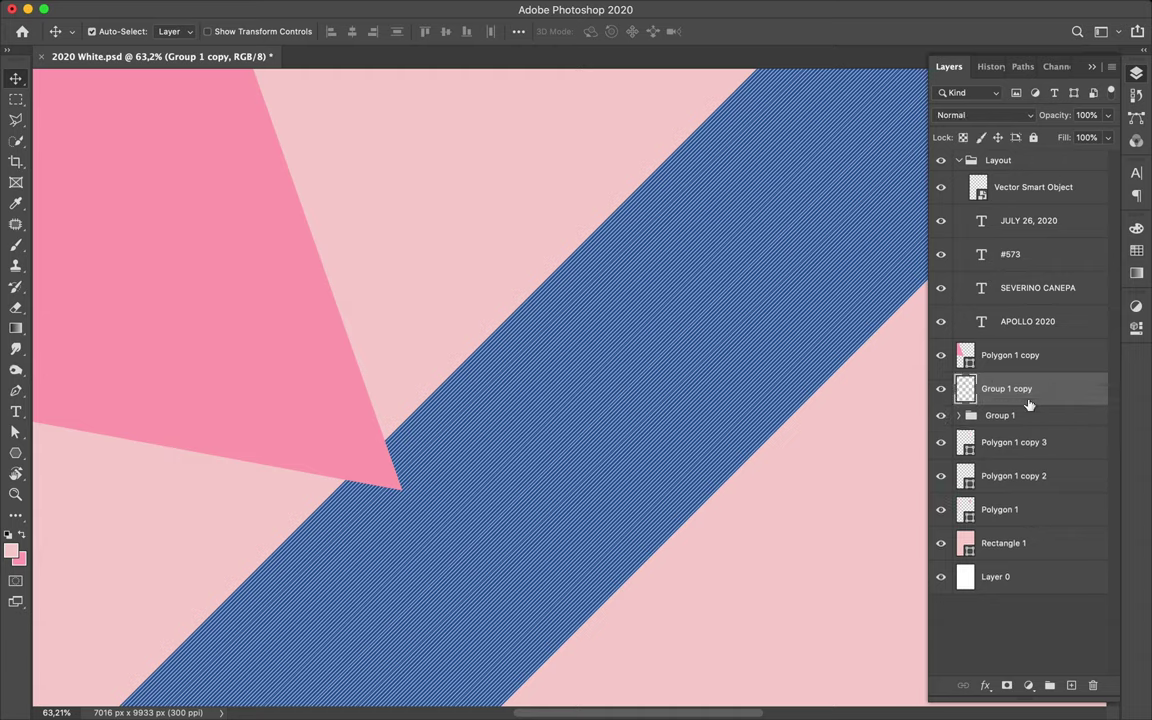
pyautogui.hotkey('ctrl', 'z')
pyautogui.hotkey('ctrl', 'z')
pyautogui.scroll(-15, 1015, 478)
pyautogui.keyDown('shift'); pyautogui.click(1018, 490); pyautogui.keyUp('shift')
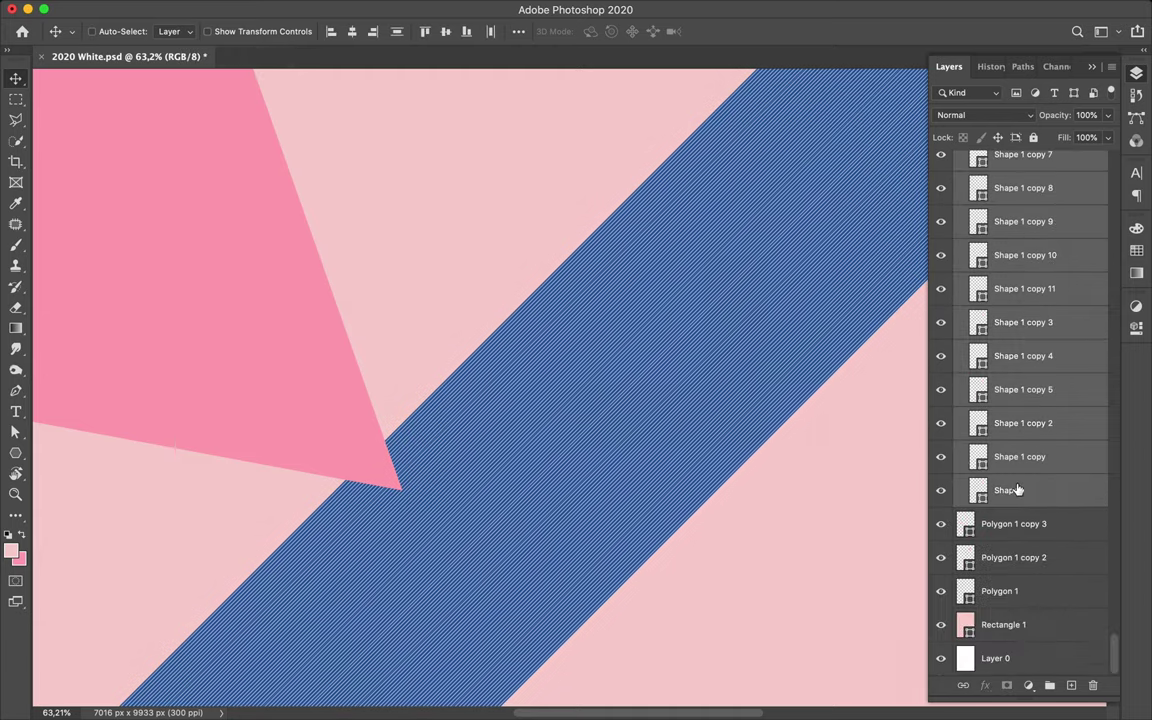
# - Distribute the selected stripe layers evenly across the band
pyautogui.click(518, 33)
pyautogui.click(442, 178)
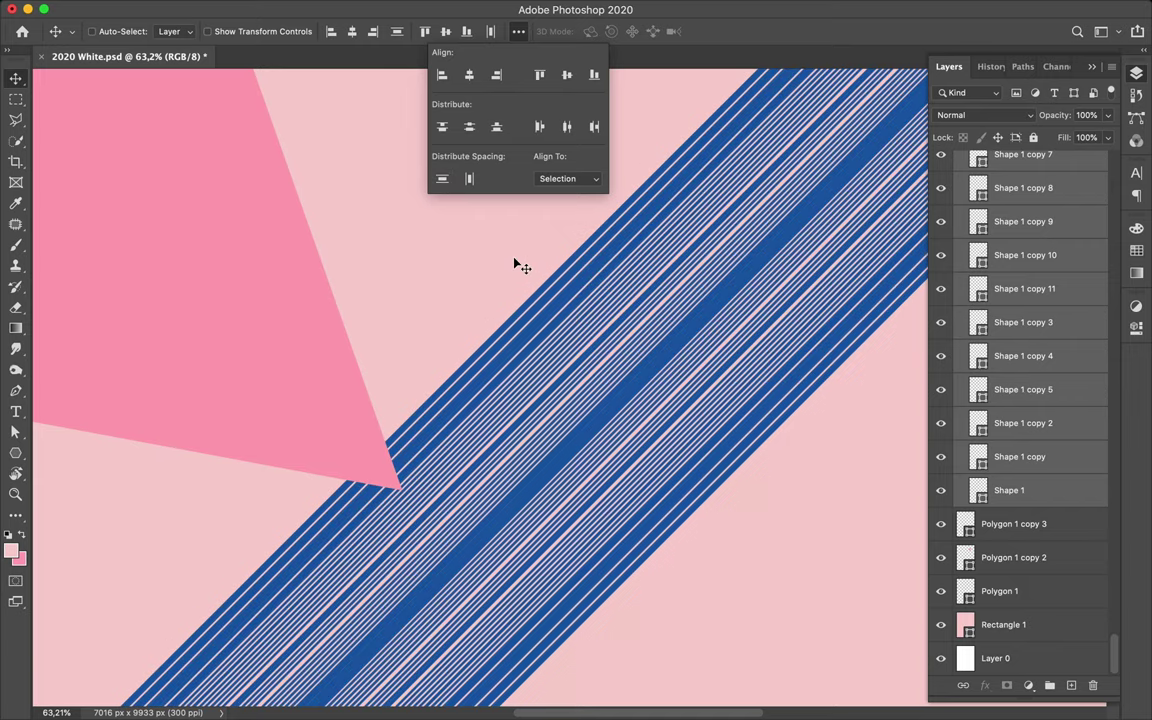
pyautogui.click(515, 263)
pyautogui.scroll(5, 510, 246)
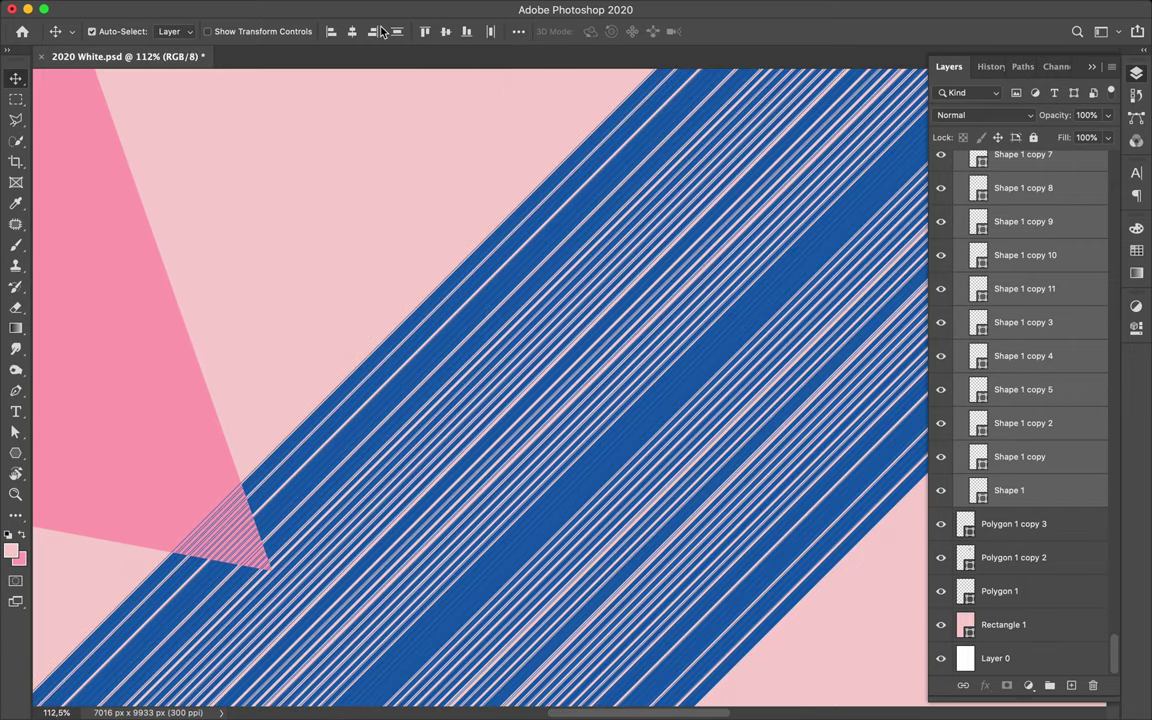
pyautogui.click(518, 31)
pyautogui.click(469, 180)
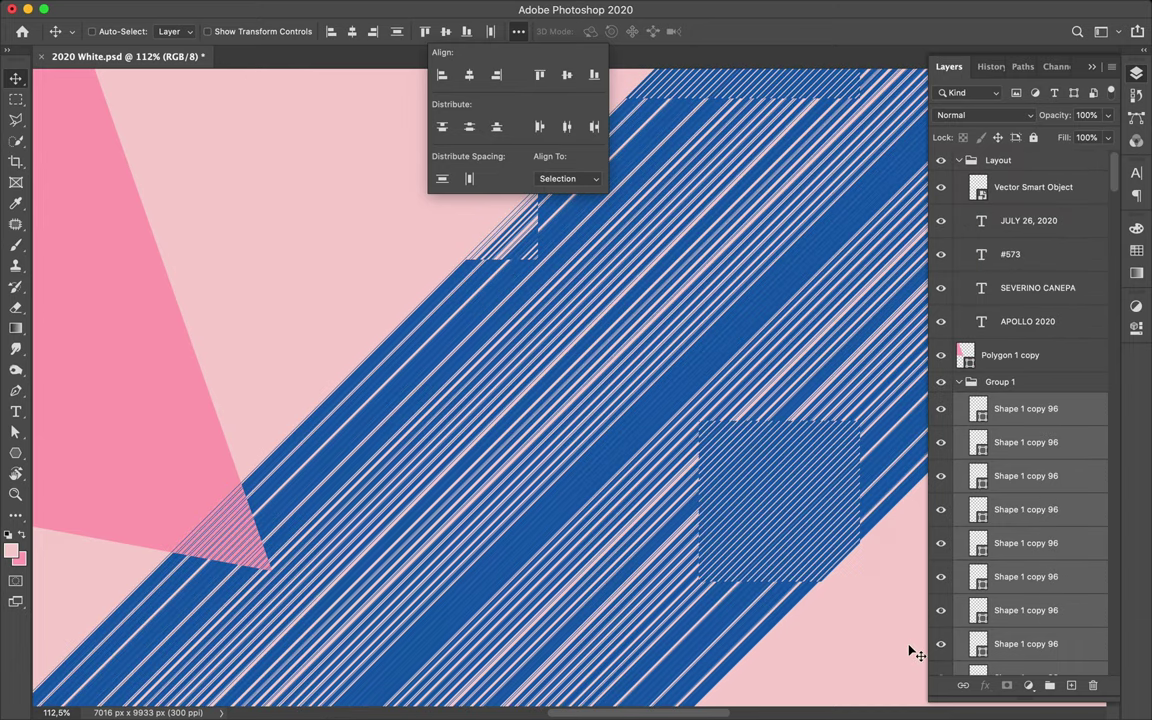
pyautogui.hotkey('ctrl', 'alt', 'e')
pyautogui.press('Delete')
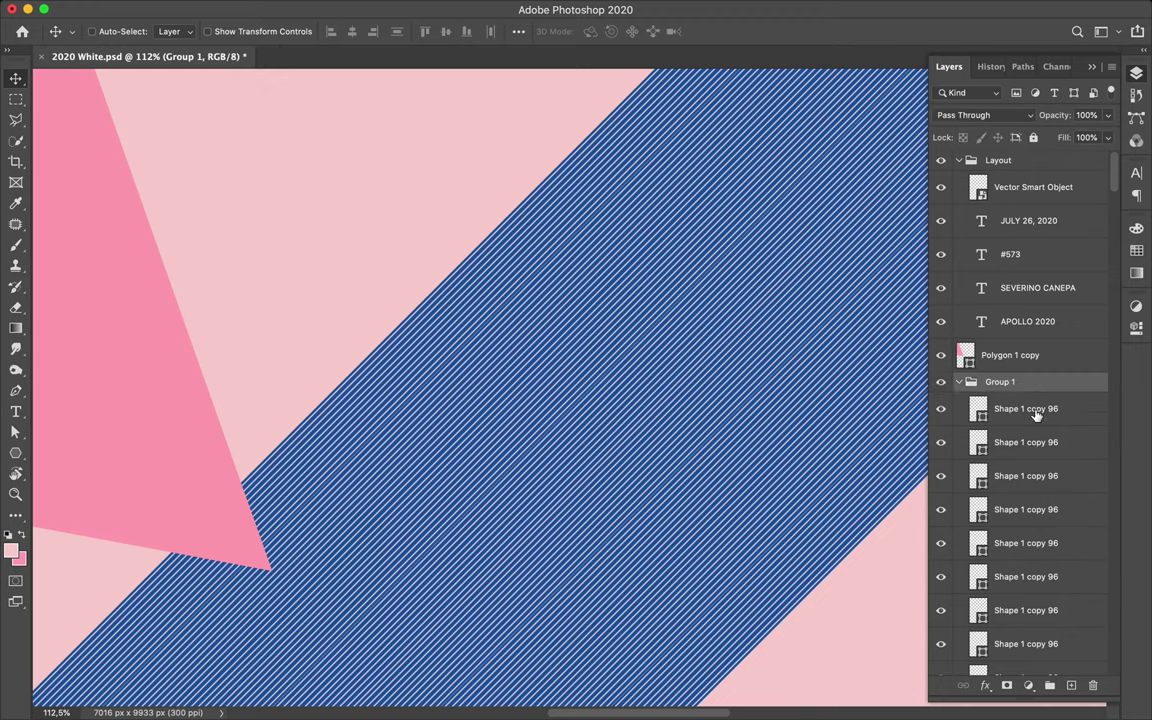
# - Reselect the stripe layers, try even spacing, undo it, and fit the poster in view
pyautogui.click(1003, 408)
pyautogui.scroll(-10, 1020, 470)
pyautogui.keyDown('shift'); pyautogui.click(1009, 490); pyautogui.keyUp('shift')
pyautogui.click(519, 31)
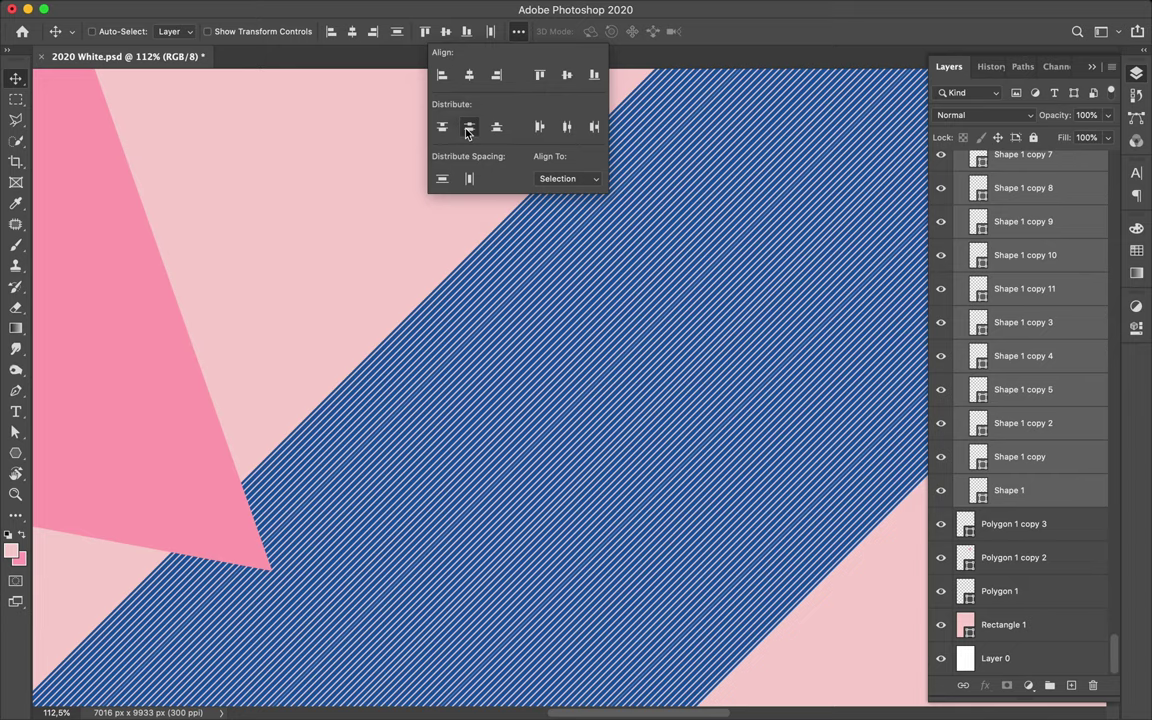
pyautogui.click(468, 131)
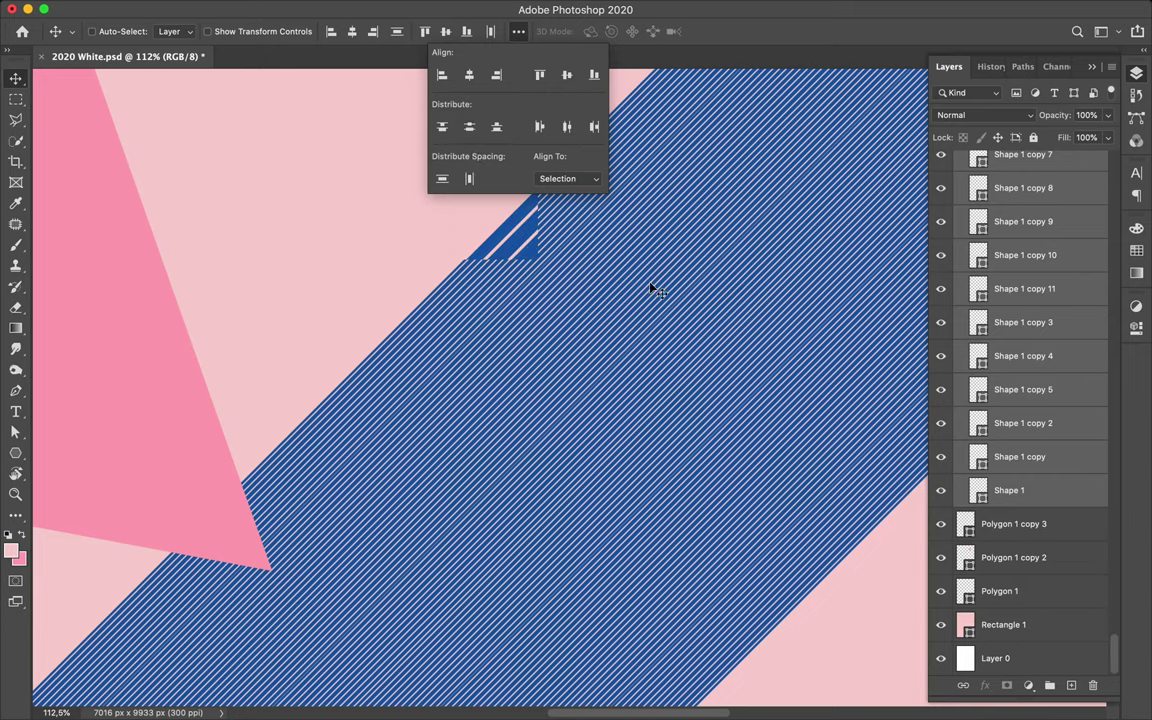
pyautogui.hotkey('ctrl', 'z')
pyautogui.click(519, 31)
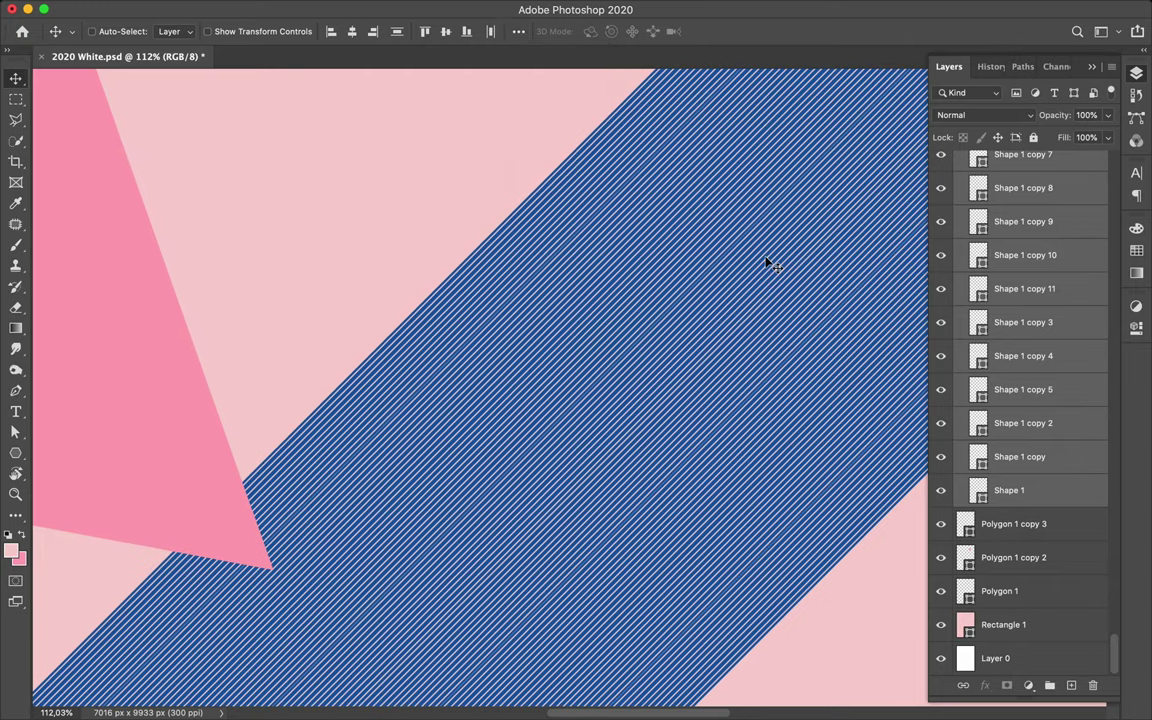
pyautogui.hotkey('ctrl', '0')
pyautogui.scroll(5, 1030, 271)
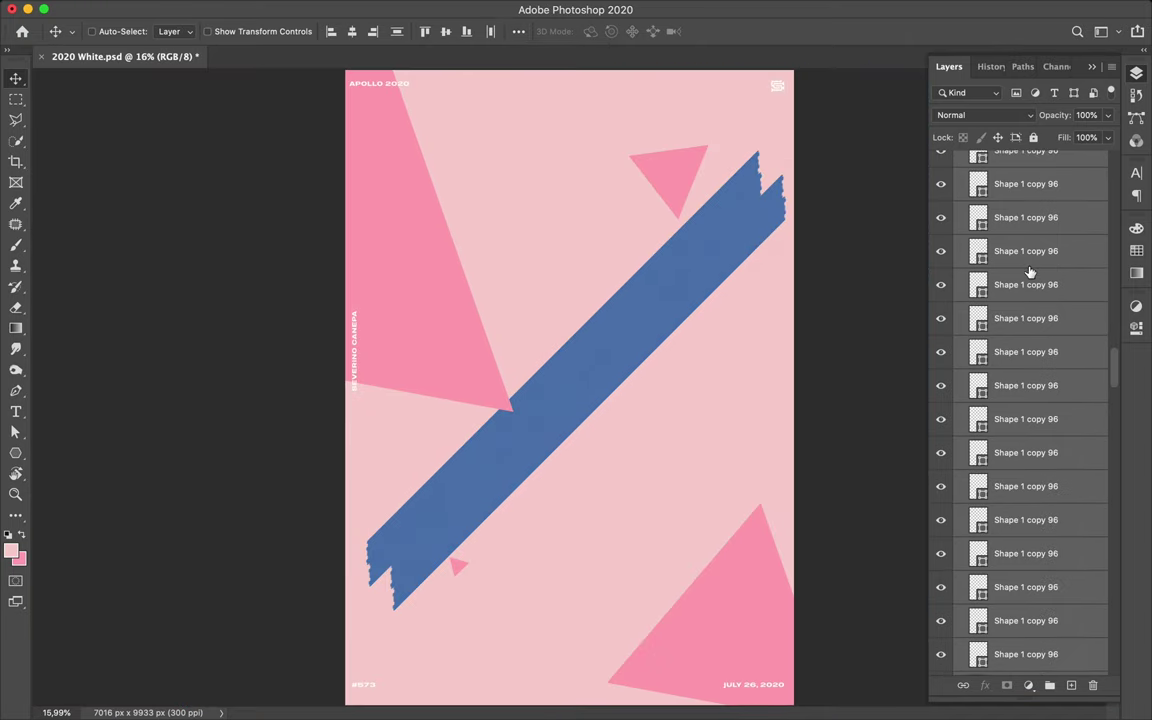
# - Try offsetting copies of the stripe band up-left, then cancel and undo them
pyautogui.scroll(5, 1020, 410)
pyautogui.moveTo(570, 347)
pyautogui.mouseDown()
pyautogui.moveTo(537, 298)
pyautogui.moveTo(553, 362)
pyautogui.mouseUp()
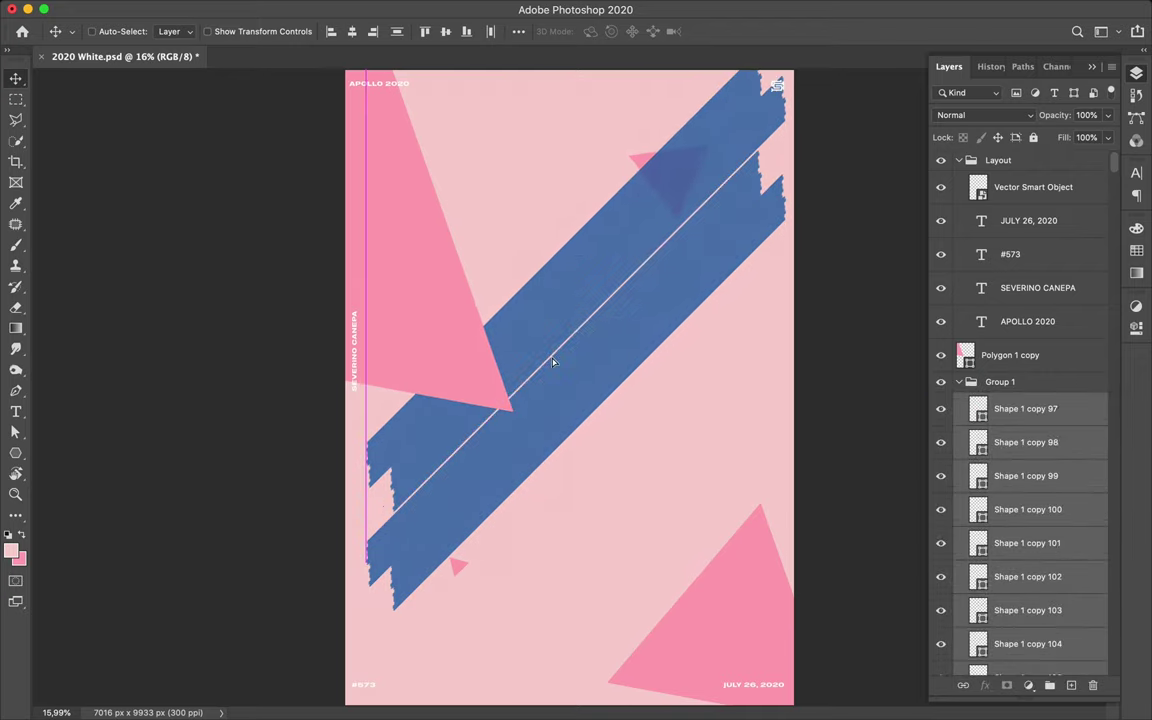
pyautogui.scroll(2, 553, 362)
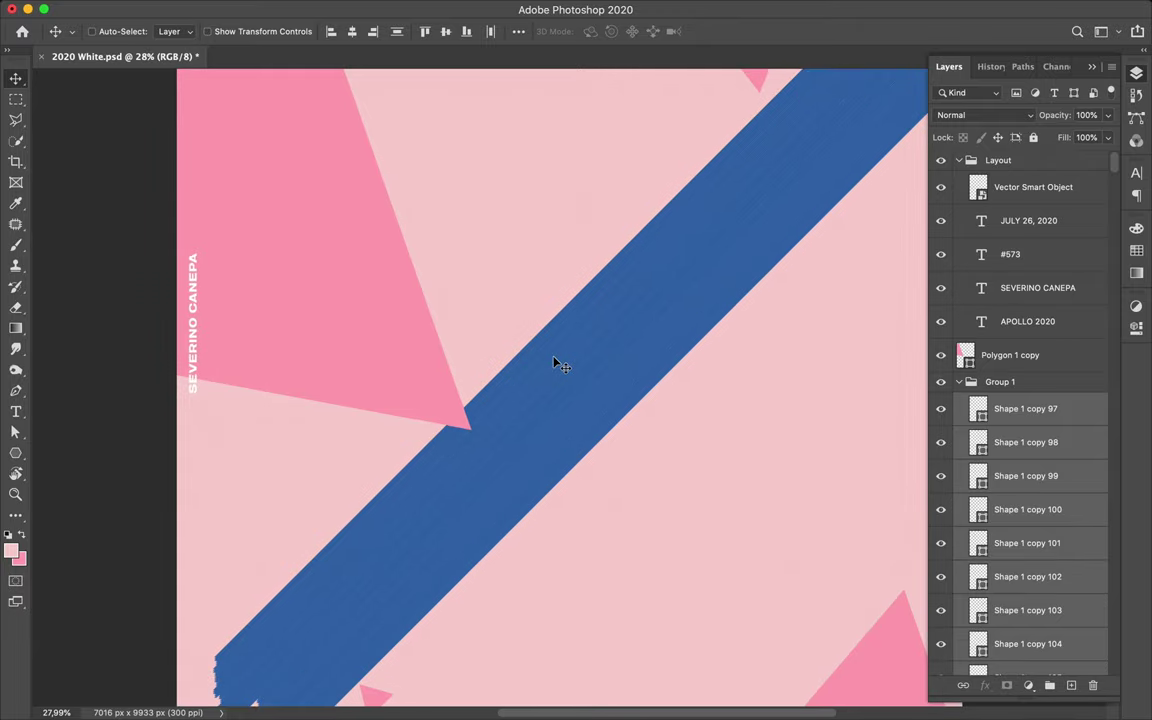
pyautogui.scroll(1, 548, 300)
pyautogui.scroll(3, 543, 293)
pyautogui.scroll(1, 500, 260)
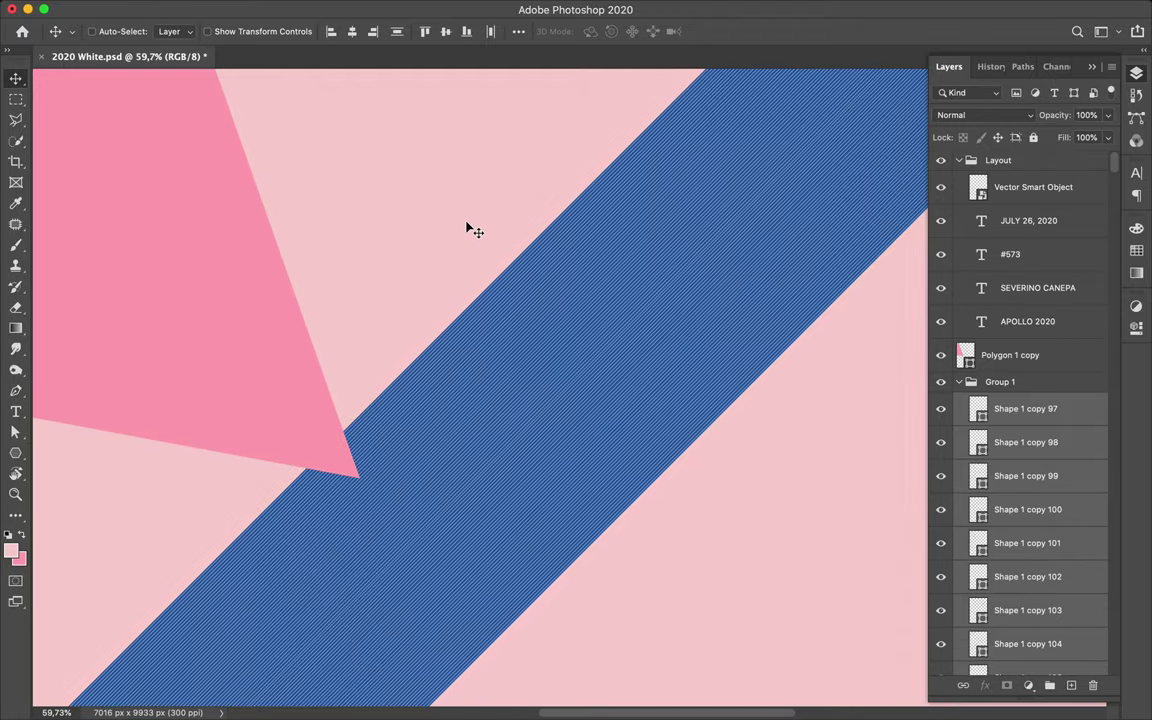
pyautogui.scroll(3, 466, 228)
pyautogui.scroll(2, 470, 240)
pyautogui.scroll(-5, 580, 283)
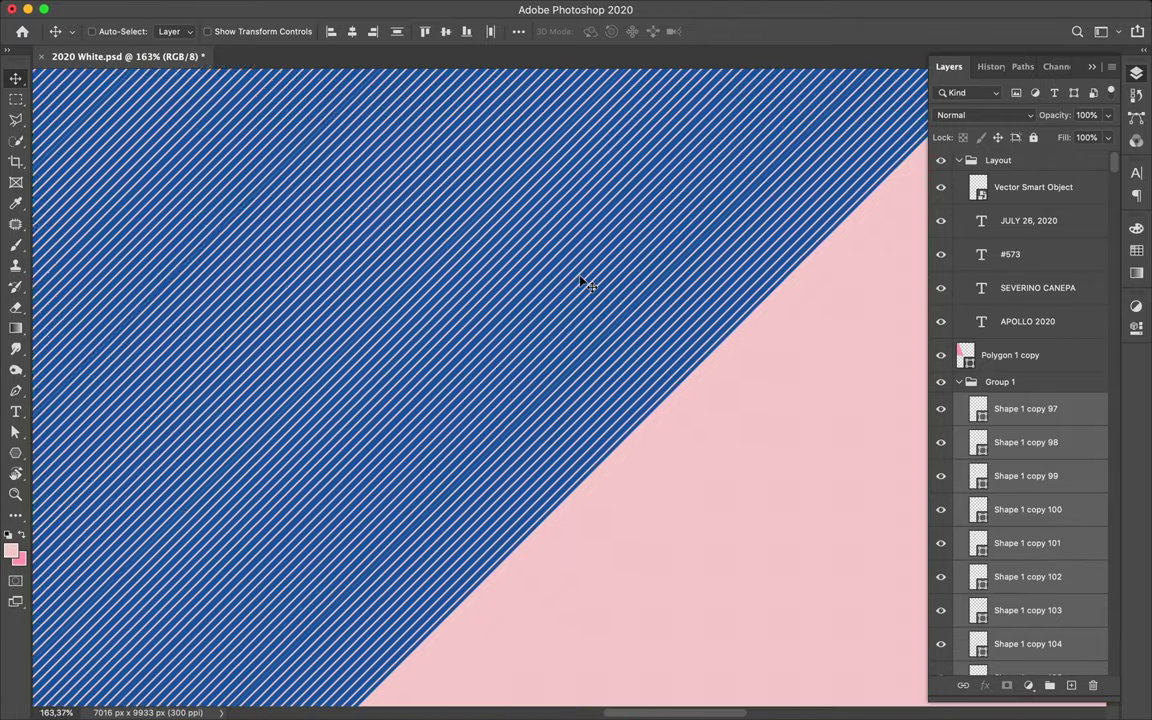
pyautogui.scroll(-3, 725, 321)
pyautogui.scroll(-3, 725, 321)
pyautogui.scroll(-3, 746, 306)
pyautogui.moveTo(555, 314); pyautogui.dragTo(487, 232)
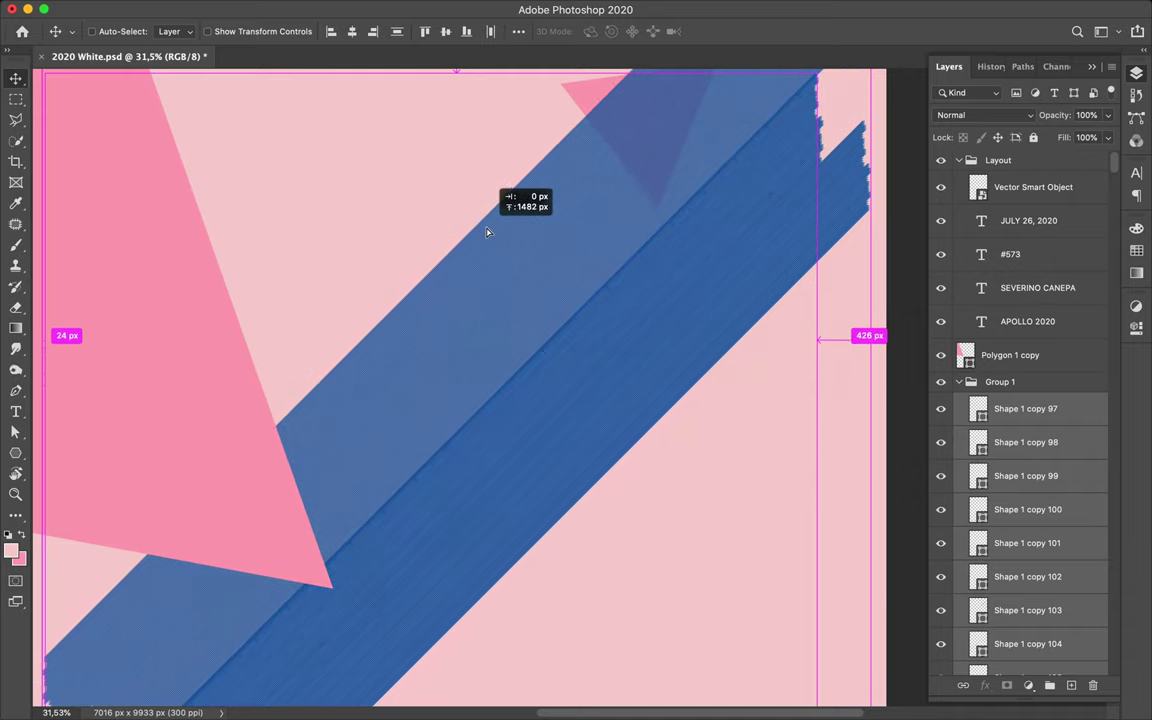
pyautogui.press('Escape')
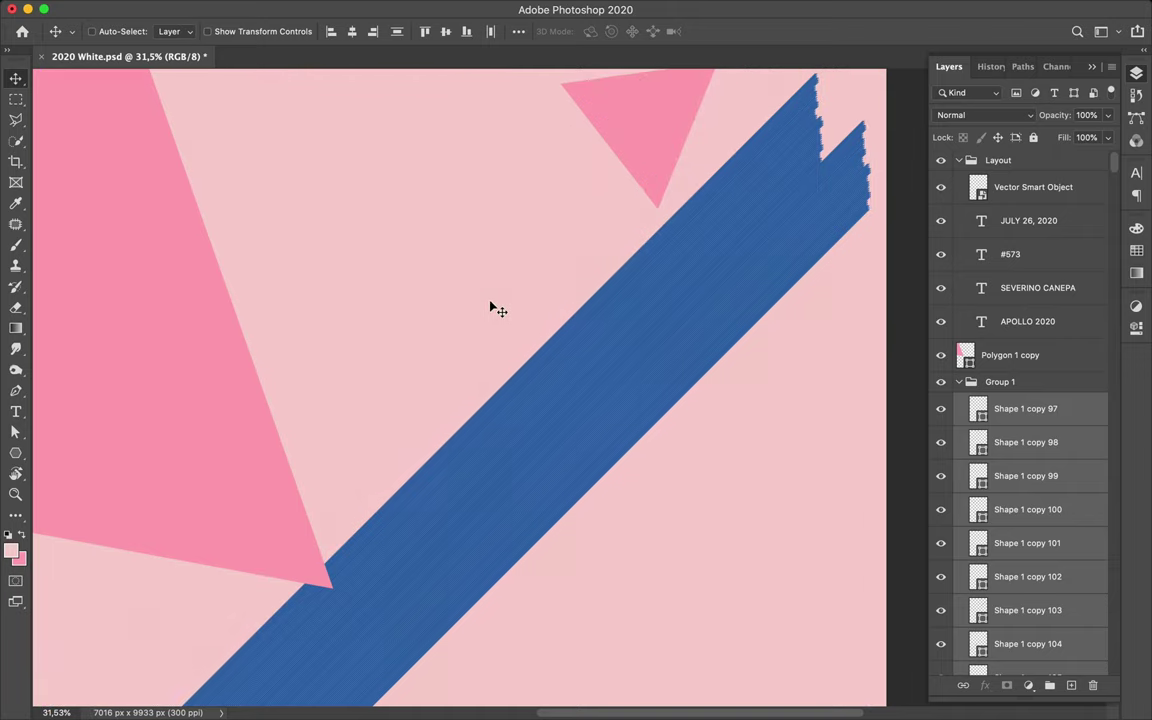
pyautogui.scroll(3, 490, 306)
pyautogui.scroll(-2, 506, 258)
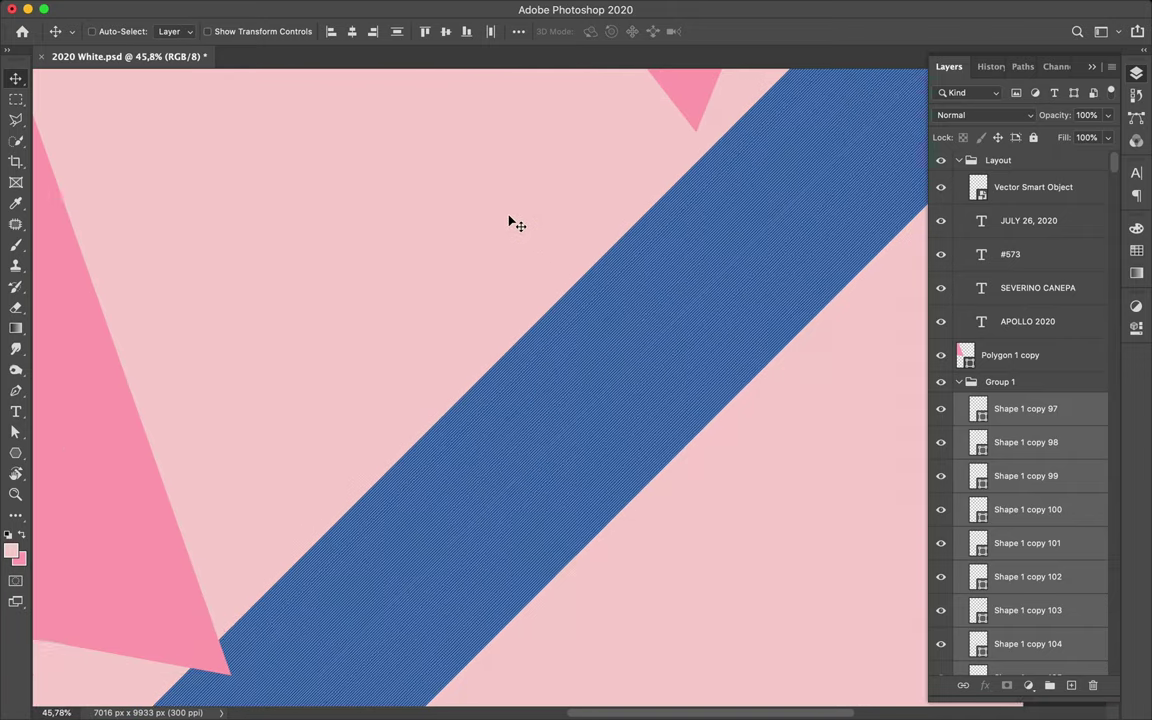
pyautogui.scroll(-1, 533, 416)
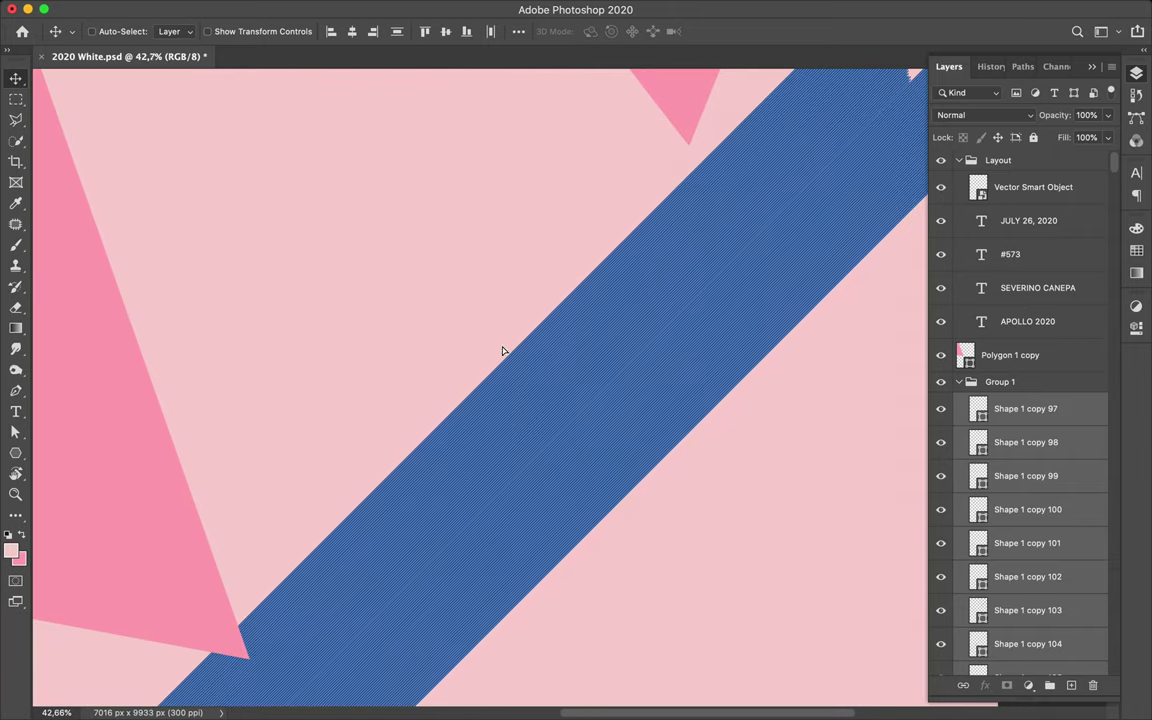
pyautogui.moveTo(488, 301); pyautogui.dragTo(1028, 420)
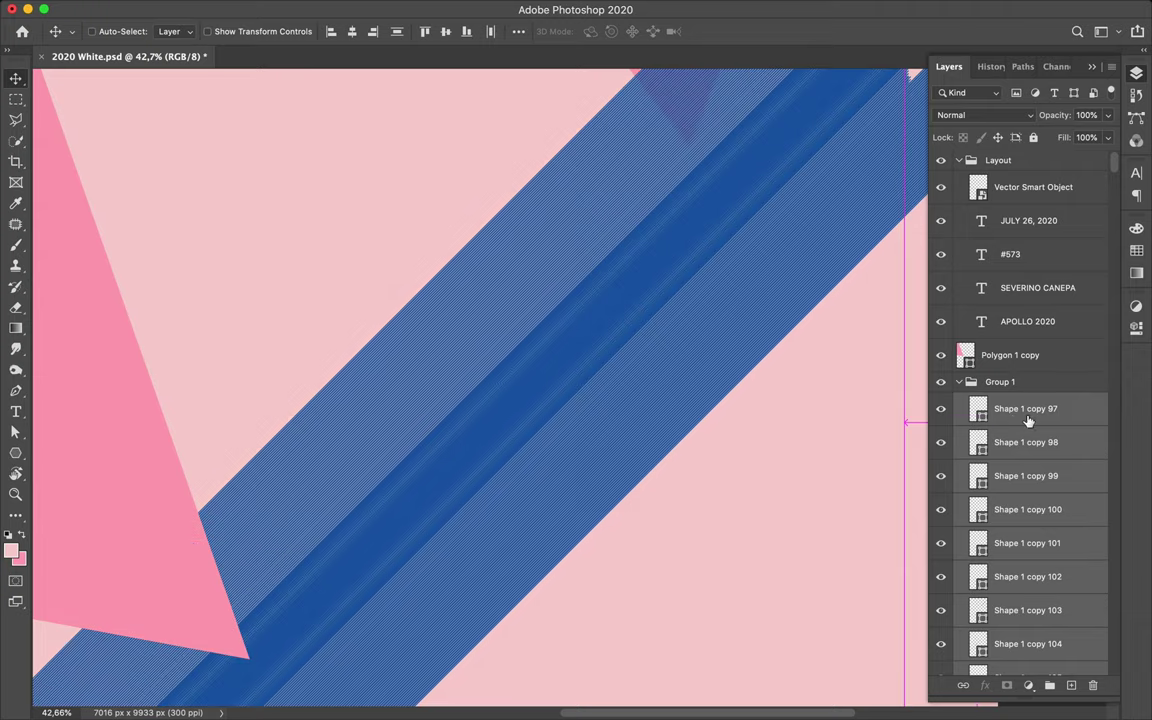
pyautogui.hotkey('ctrl', 'z')
# - Collapse Group 1 and create a merged 'Group 1 copy' layer above it
pyautogui.click(1004, 385)
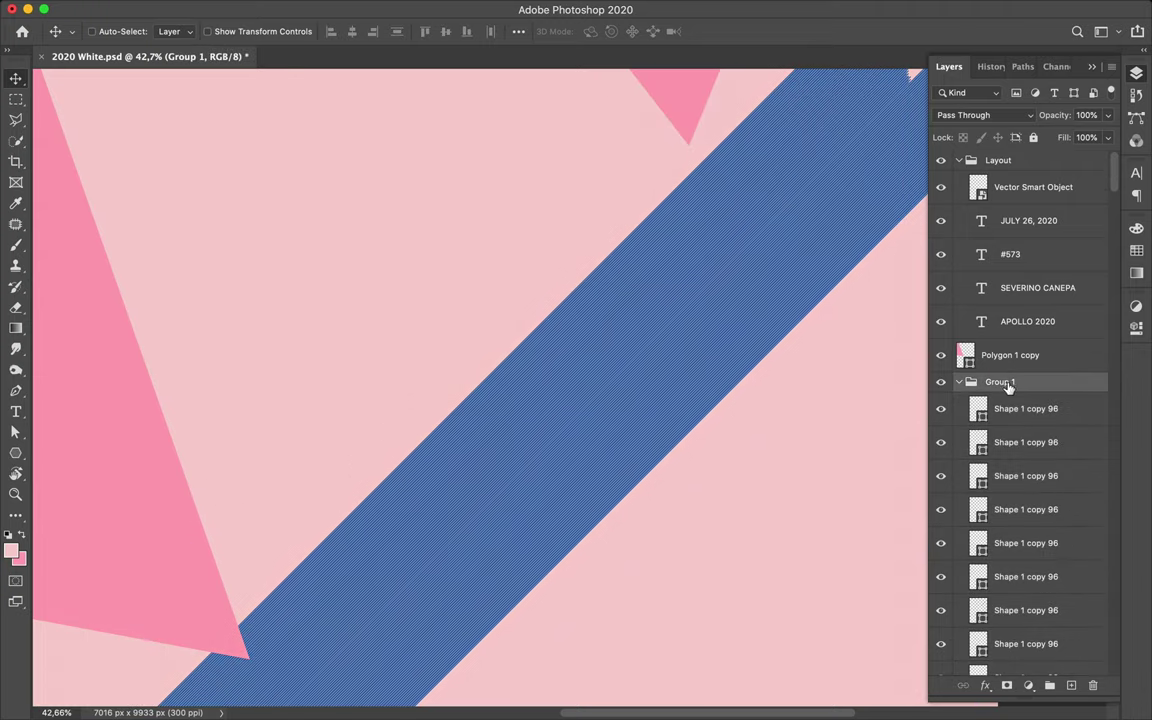
pyautogui.click(959, 385)
pyautogui.hotkey('ctrl', 'j')
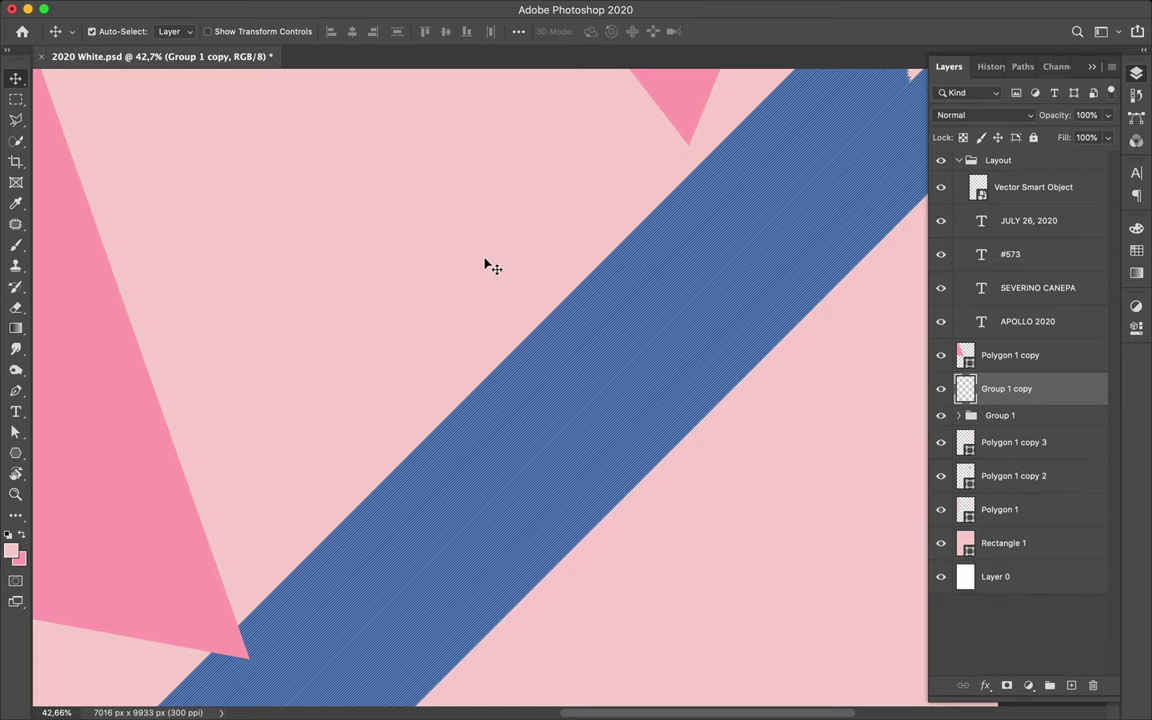
pyautogui.scroll(-3, 484, 250)
pyautogui.scroll(-1, 771, 249)
pyautogui.press('l')
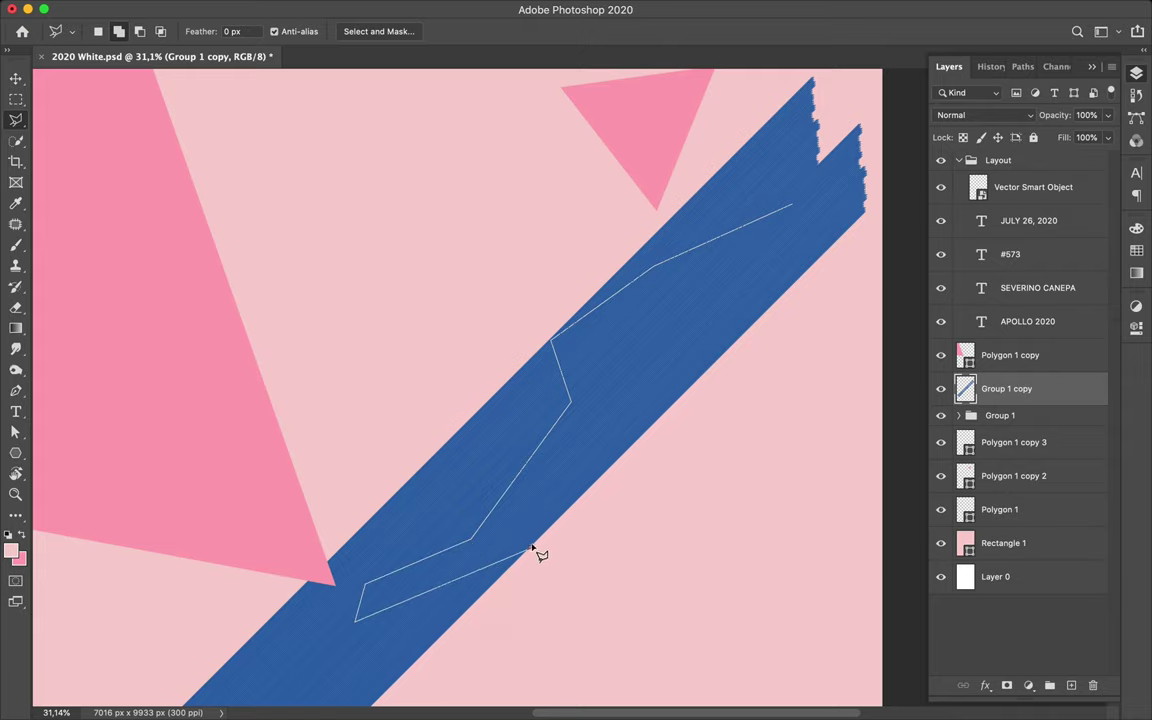
# - Copy a lassoed piece of the blue band to a new layer and move it up-left
pyautogui.click(838, 212)
pyautogui.hotkey('ctrl', 'j')
pyautogui.press('v')
pyautogui.moveTo(612, 463); pyautogui.dragTo(452, 249)
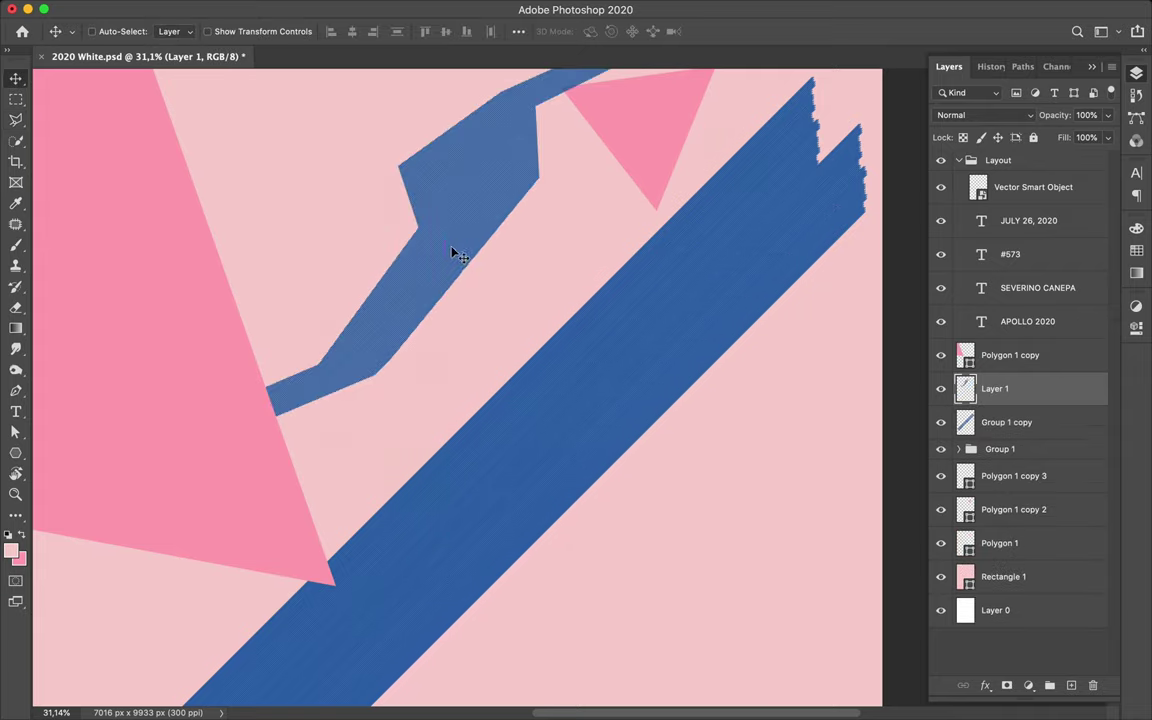
pyautogui.hotkey('ctrl', '0')
# - Move Layer 1 below Polygon 1 and copy another band piece, shifting it right
pyautogui.click(540, 410)
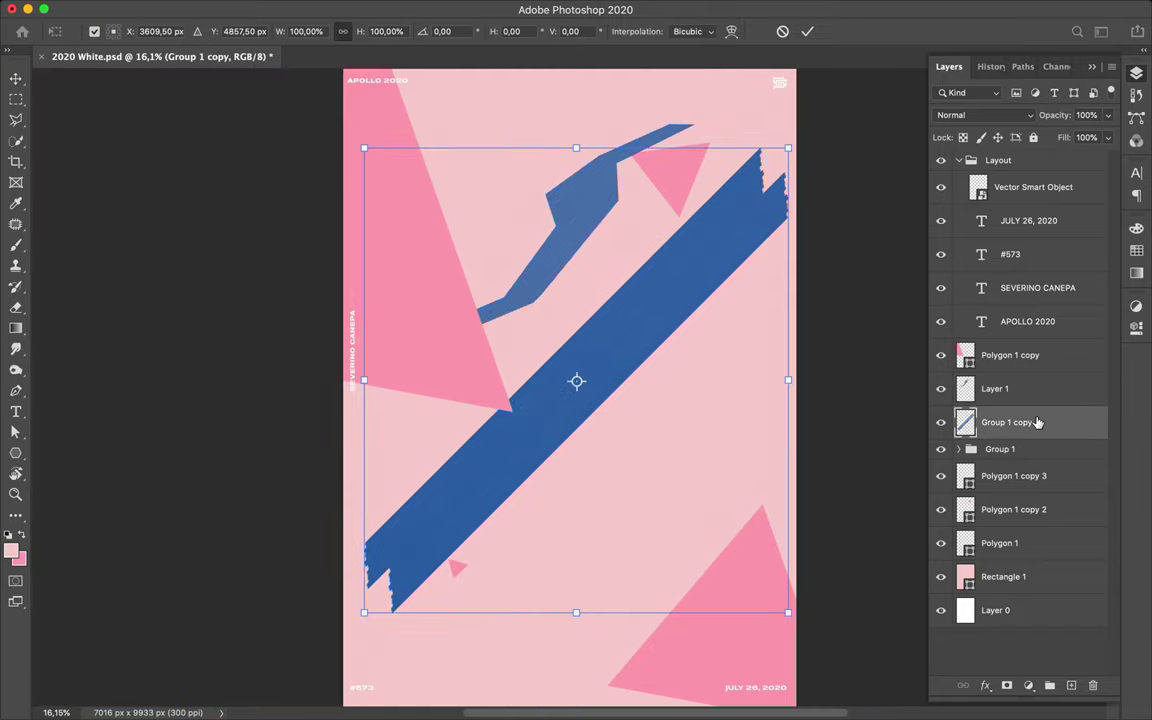
pyautogui.moveTo(995, 388); pyautogui.dragTo(1023, 558)
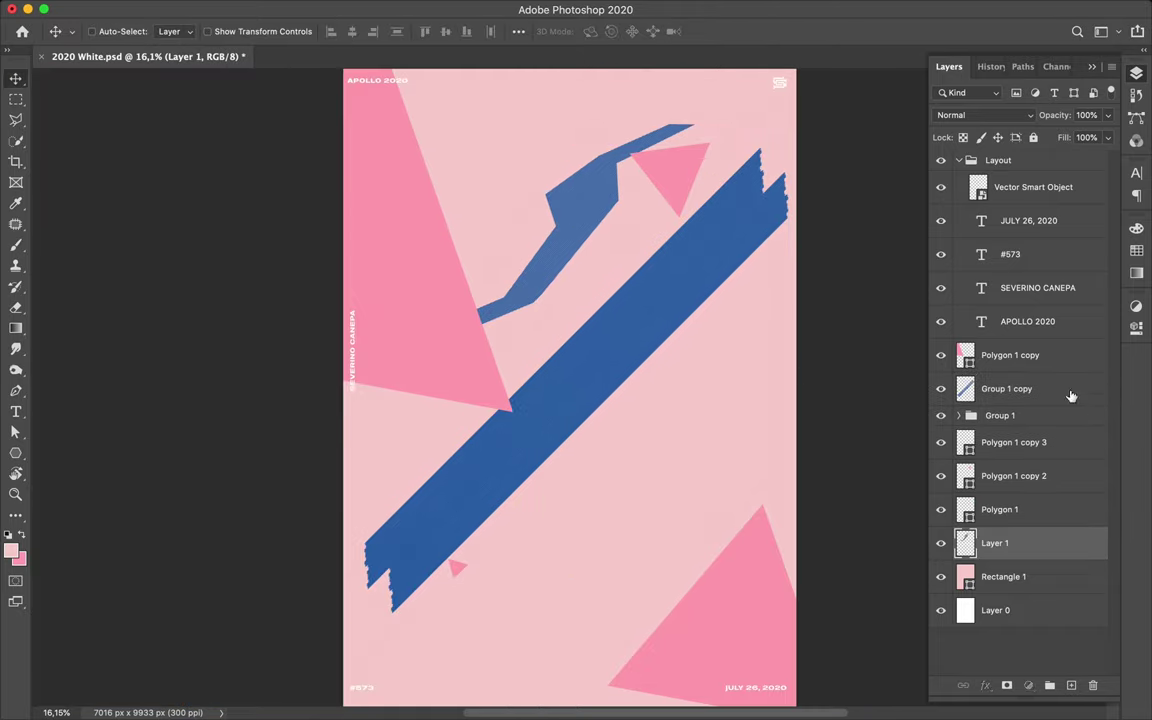
pyautogui.click(1070, 393)
pyautogui.press('l')
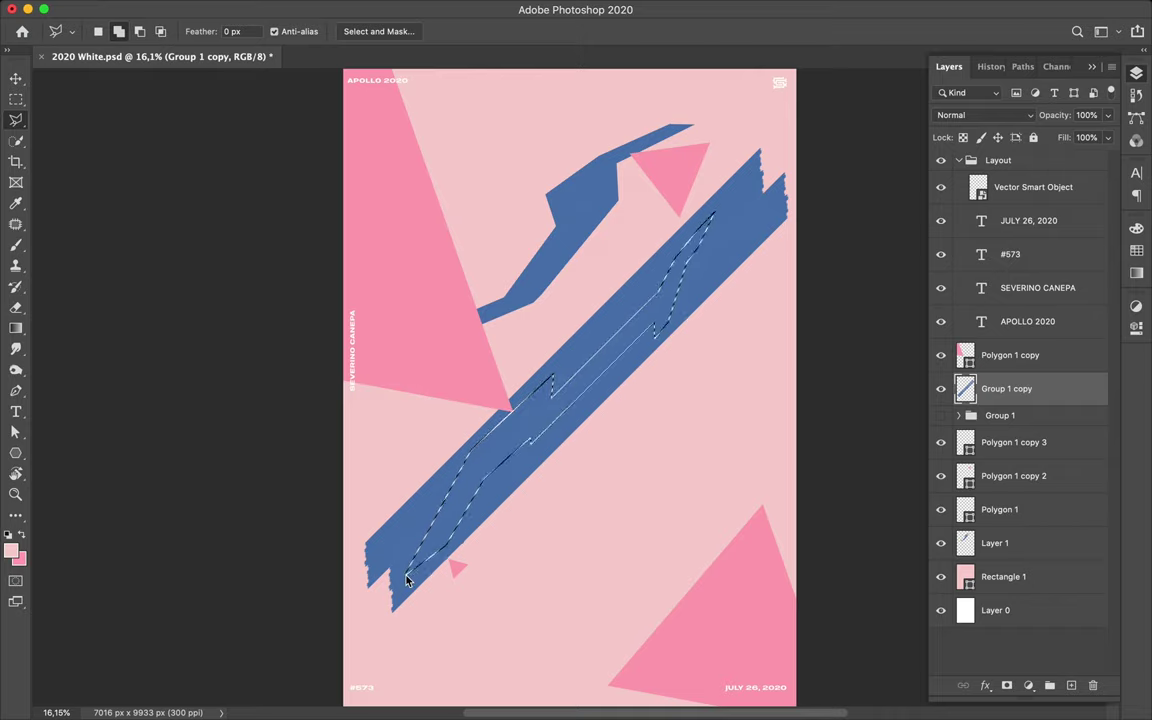
pyautogui.hotkey('ctrl', 'j')
pyautogui.press('v')
pyautogui.moveTo(590, 405); pyautogui.dragTo(680, 412)
# - Hide Group 1 copy, show Group 1, and copy a stripe piece to a new layer
pyautogui.click(941, 422)
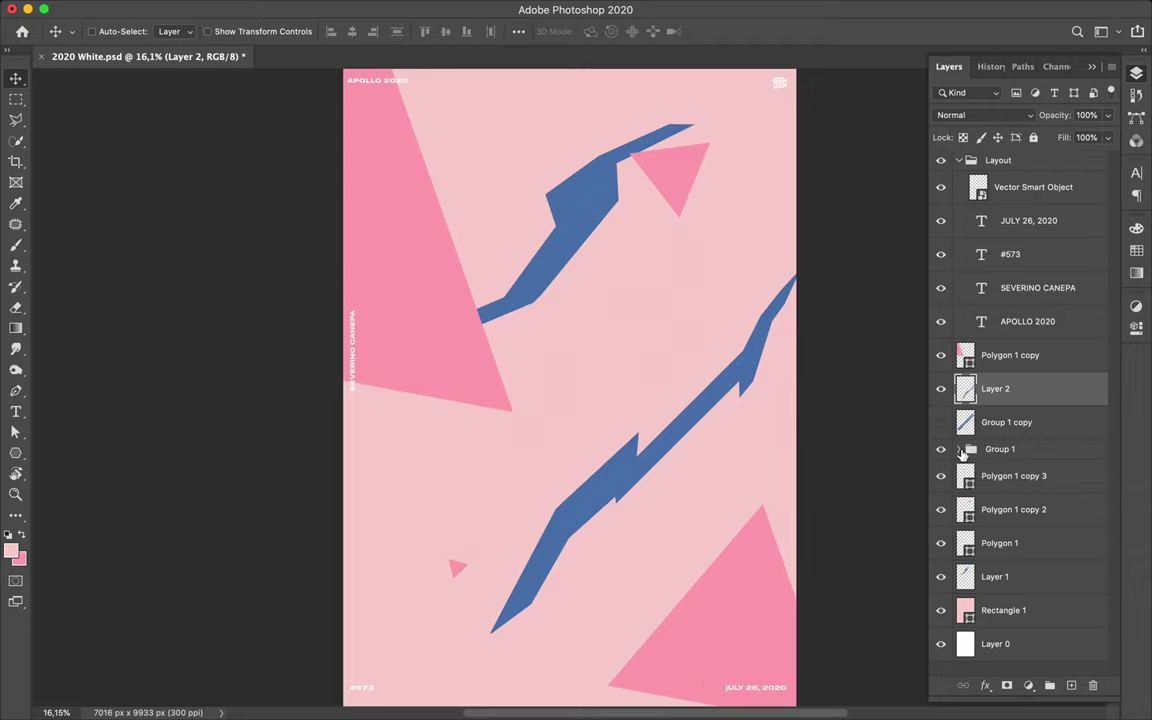
pyautogui.click(941, 449)
pyautogui.click(985, 450)
pyautogui.press('l')
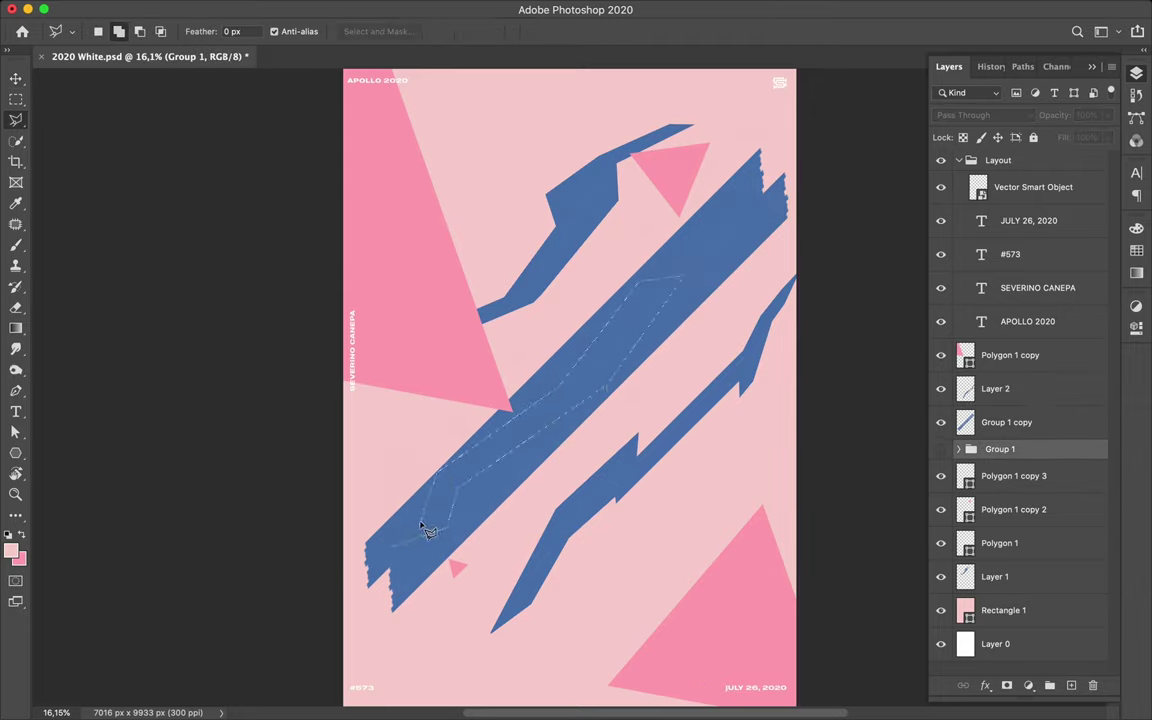
pyautogui.click(395, 553)
pyautogui.hotkey('ctrl', 'j')
pyautogui.press('v')
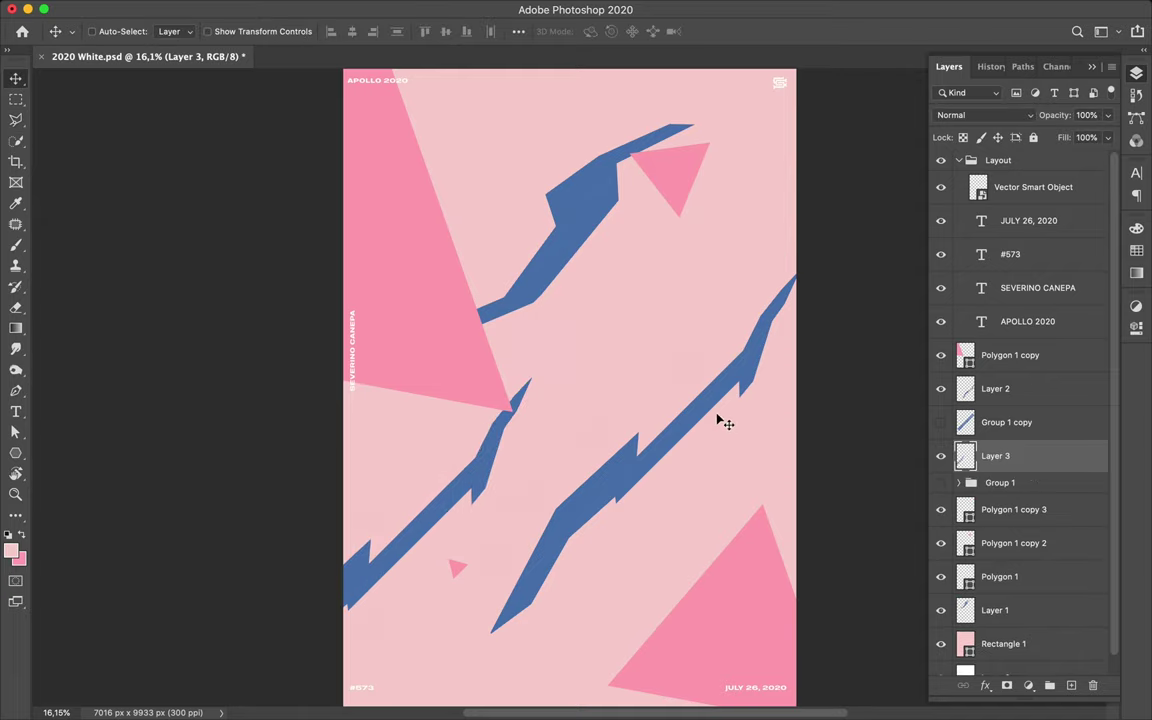
pyautogui.scroll(-1, 570, 380)
pyautogui.moveTo(597, 245); pyautogui.dragTo(585, 213)
# - Reposition the blue fragment layers around the band
pyautogui.click(995, 455)
pyautogui.moveTo(496, 460); pyautogui.dragTo(461, 510)
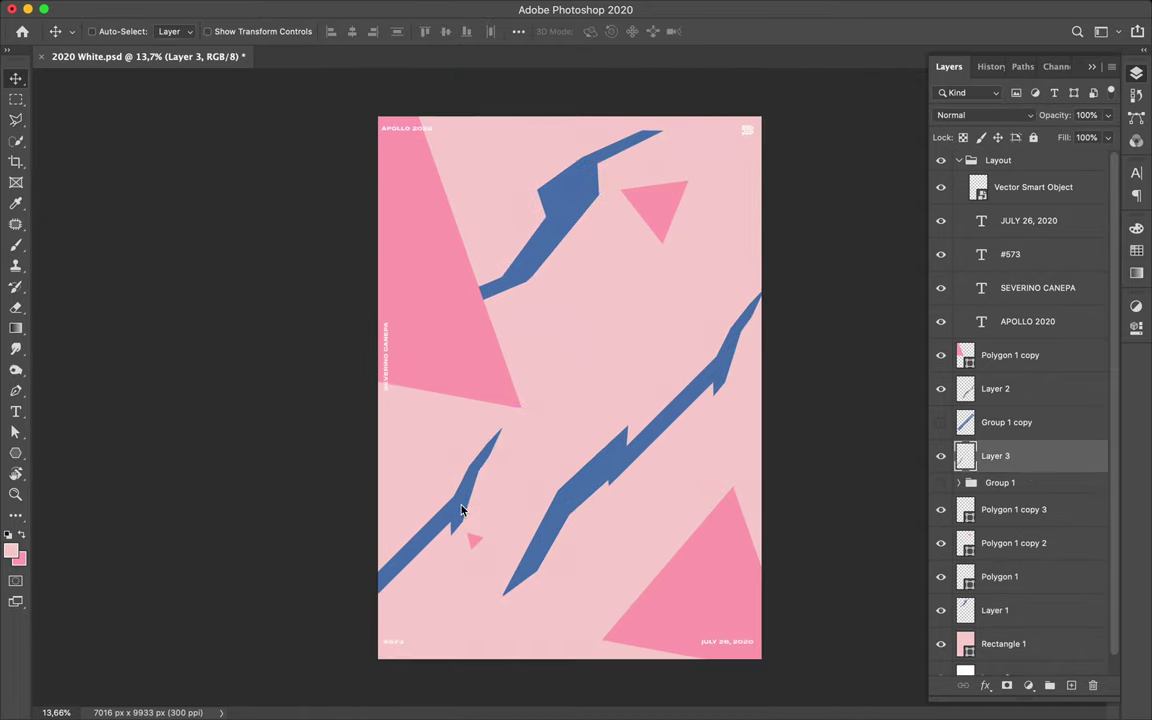
pyautogui.moveTo(617, 463)
pyautogui.mouseDown()
pyautogui.moveTo(731, 423)
pyautogui.moveTo(731, 445)
pyautogui.mouseUp()
pyautogui.keyDown('ctrl'); pyautogui.click(558, 257); pyautogui.keyUp('ctrl')
pyautogui.moveTo(558, 257); pyautogui.dragTo(572, 211)
# - Delete the upper, right and Layer 3 trial fragment layers
pyautogui.keyDown('ctrl'); pyautogui.click(572, 211); pyautogui.keyUp('ctrl')
pyautogui.press('Delete')
pyautogui.keyDown('ctrl'); pyautogui.click(733, 442); pyautogui.keyUp('ctrl')
pyautogui.press('Delete')
pyautogui.keyDown('ctrl'); pyautogui.click(471, 487); pyautogui.keyUp('ctrl')
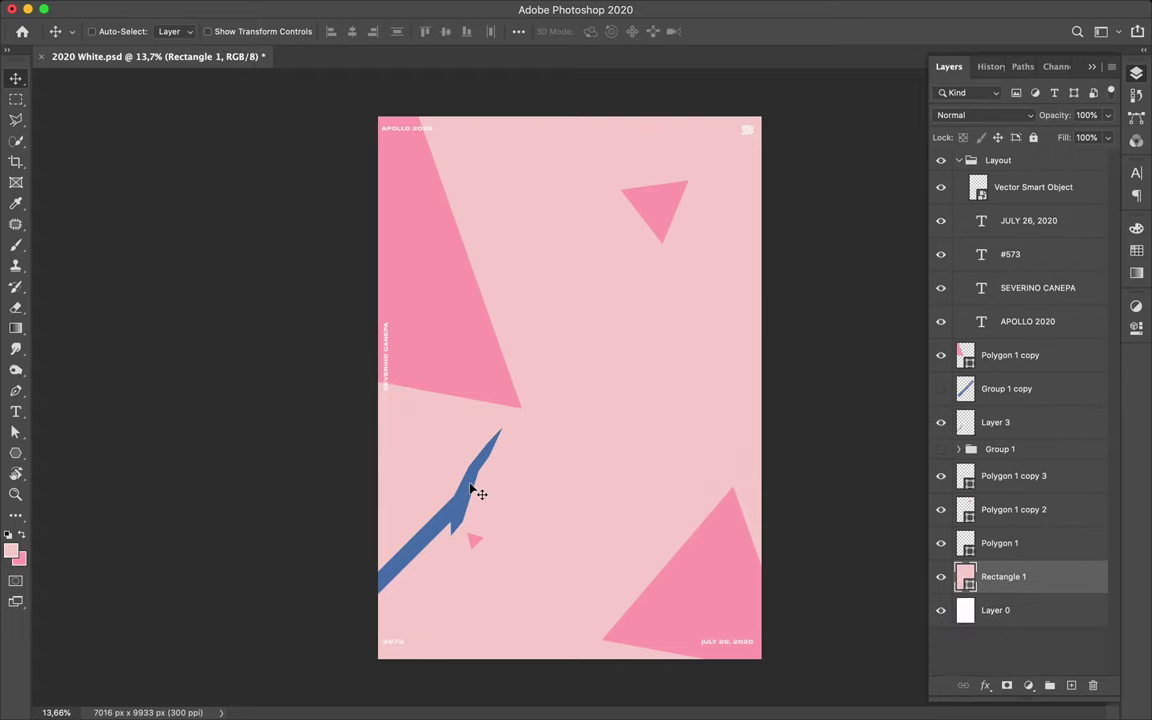
pyautogui.keyDown('ctrl'); pyautogui.click(459, 519); pyautogui.keyUp('ctrl')
pyautogui.press('Delete')
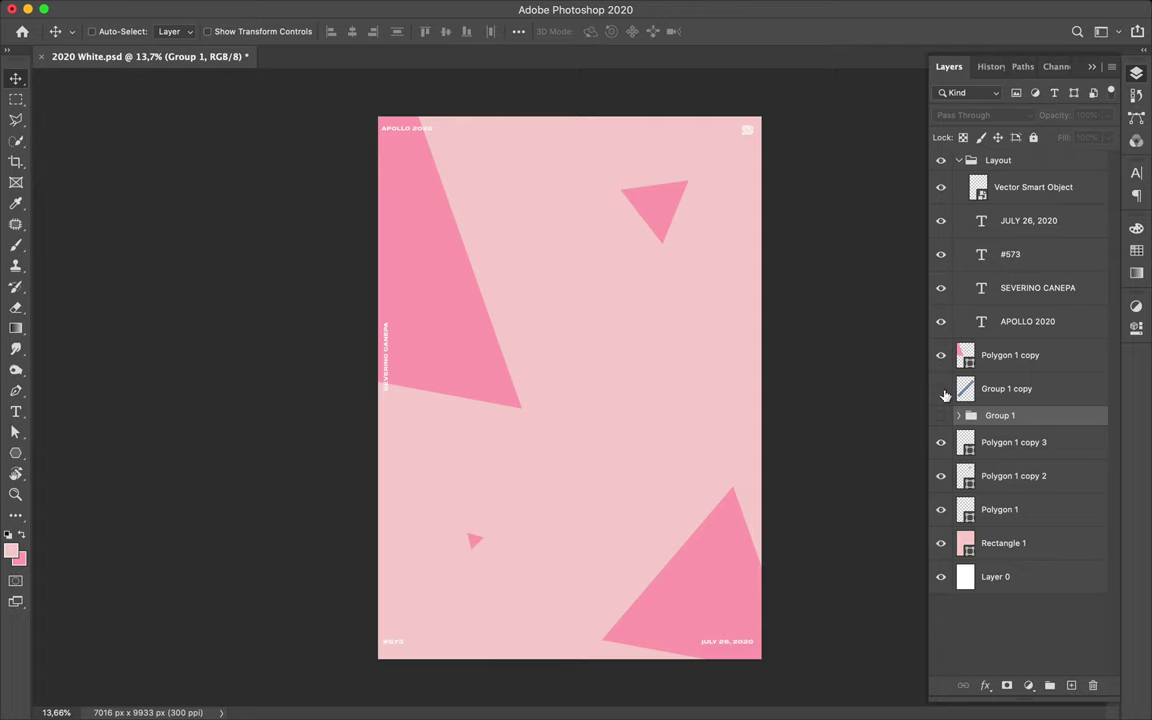
# - Show the merged Group 1 copy band again and place a first Pen anchor on it
pyautogui.click(940, 388)
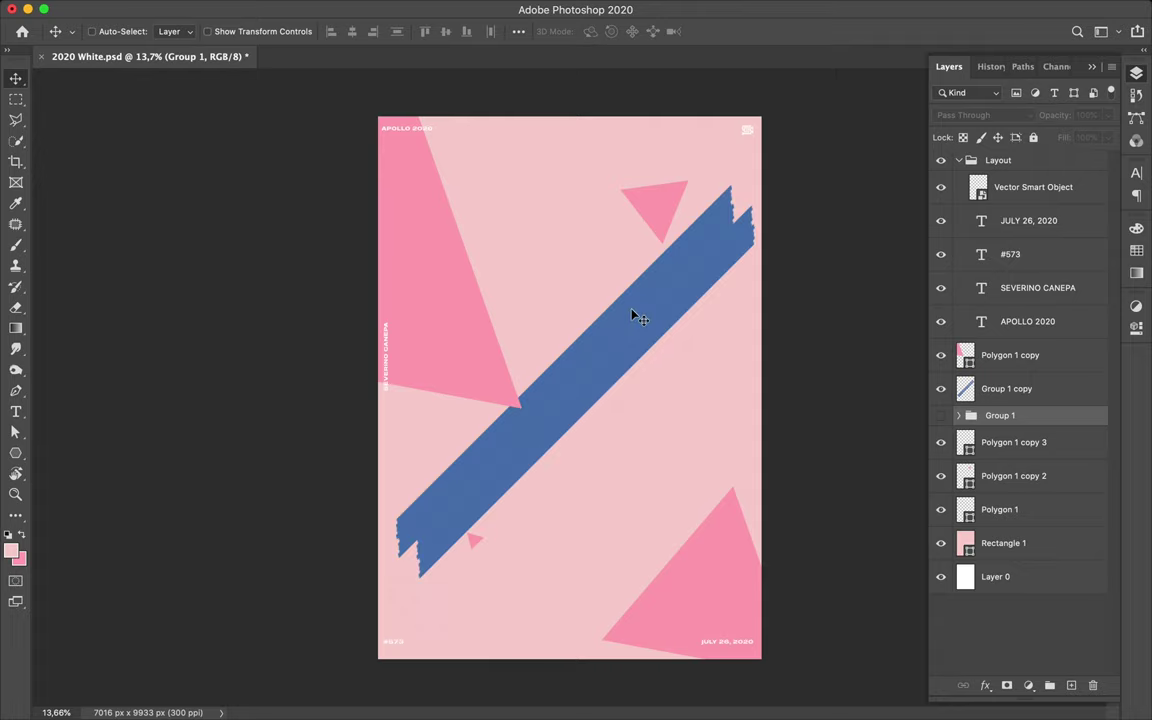
pyautogui.press('p')
pyautogui.click(541, 385)
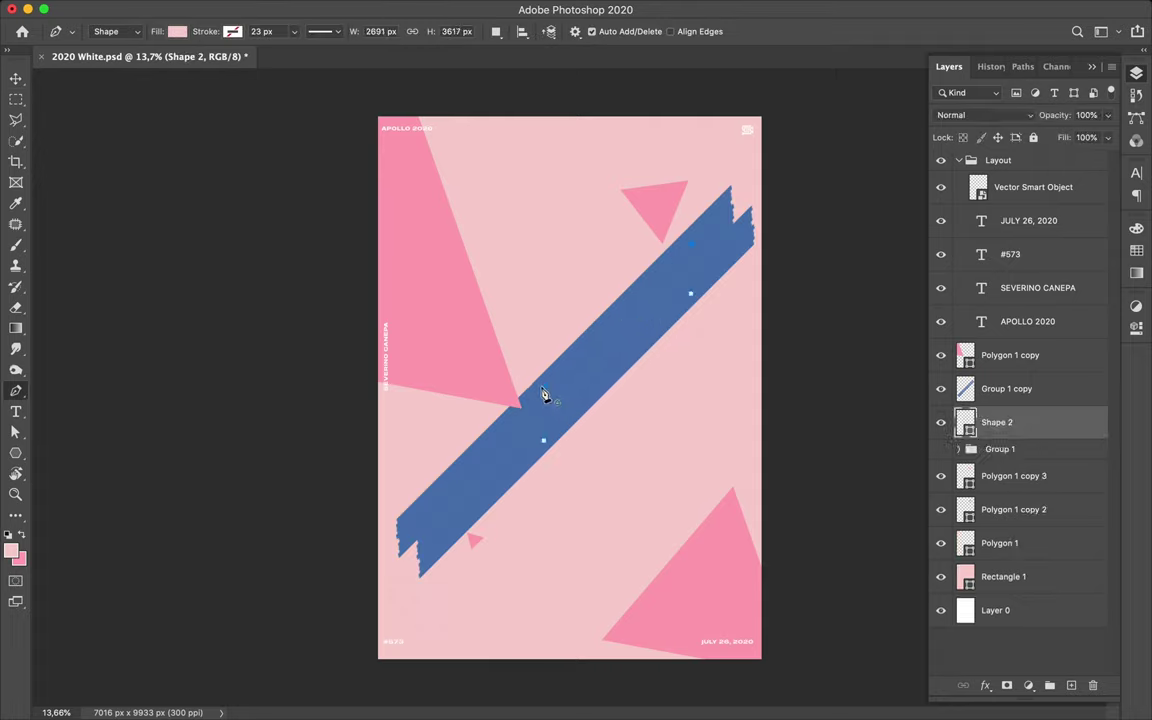
# - Copy a path-selected strip of Group 1 copy to a new layer below-right
pyautogui.hotkey('ctrl', 'z')
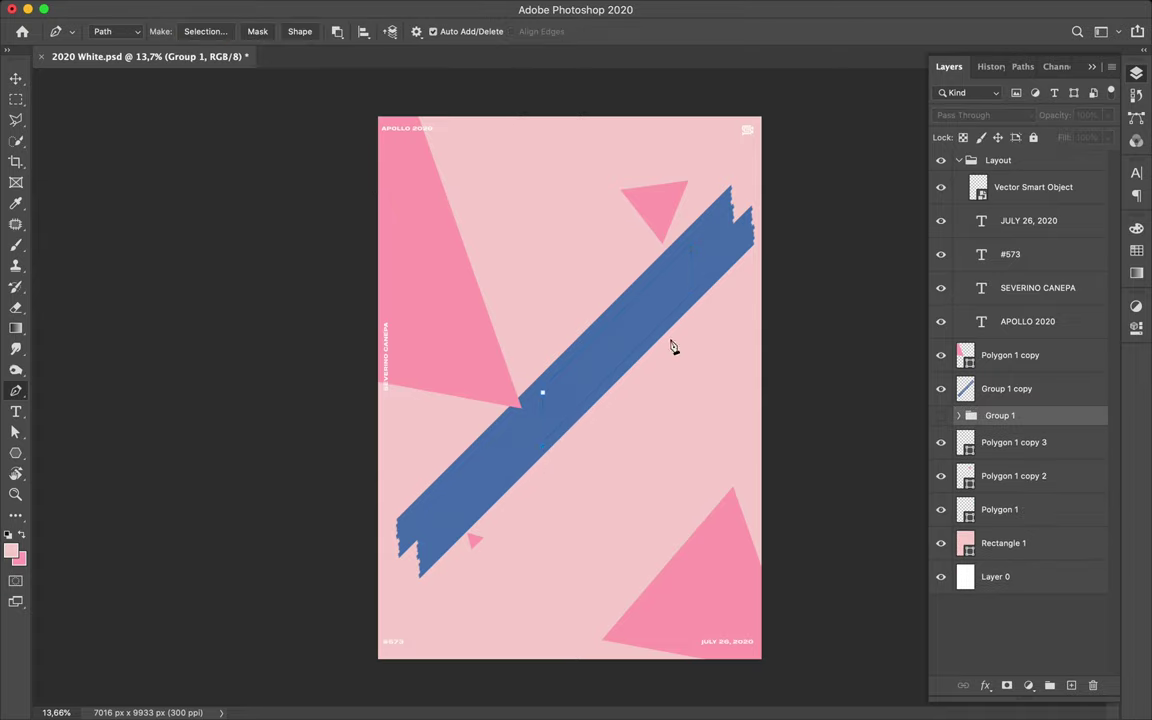
pyautogui.click(193, 31)
pyautogui.press('Return')
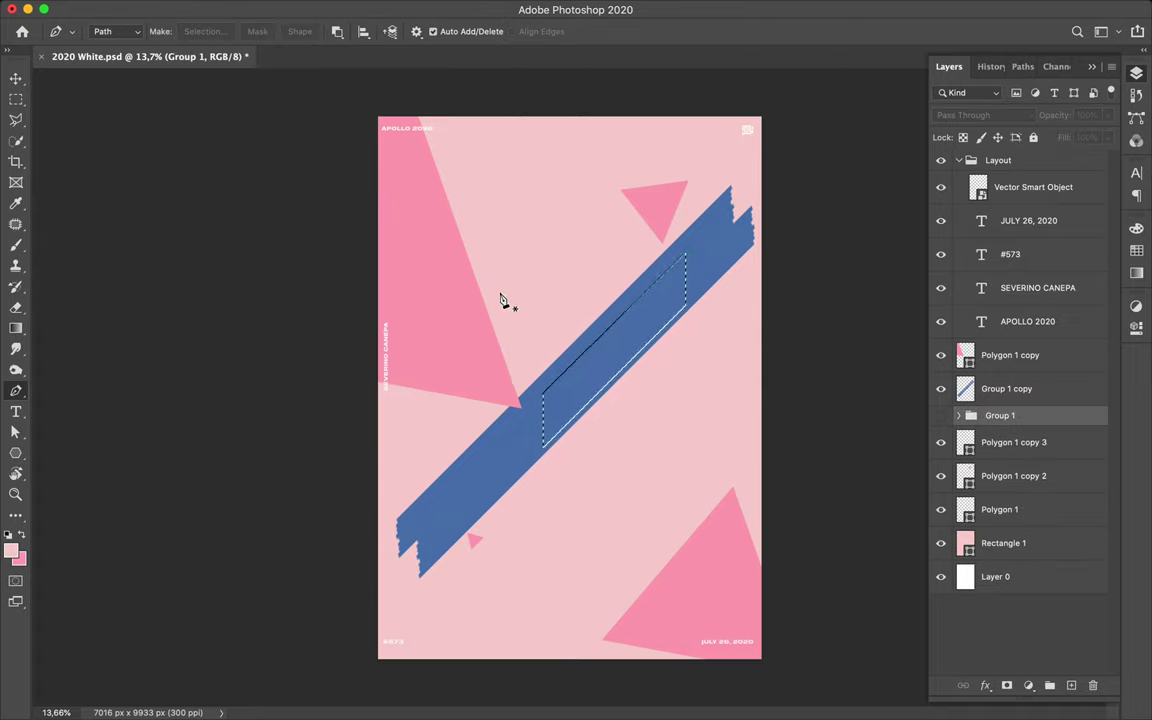
pyautogui.click(972, 388)
pyautogui.hotkey('ctrl', 'j')
pyautogui.press('v')
pyautogui.moveTo(648, 443); pyautogui.dragTo(708, 503)
# - Duplicate the short blue strip and place the copy beside the first at lower right
pyautogui.press('p')
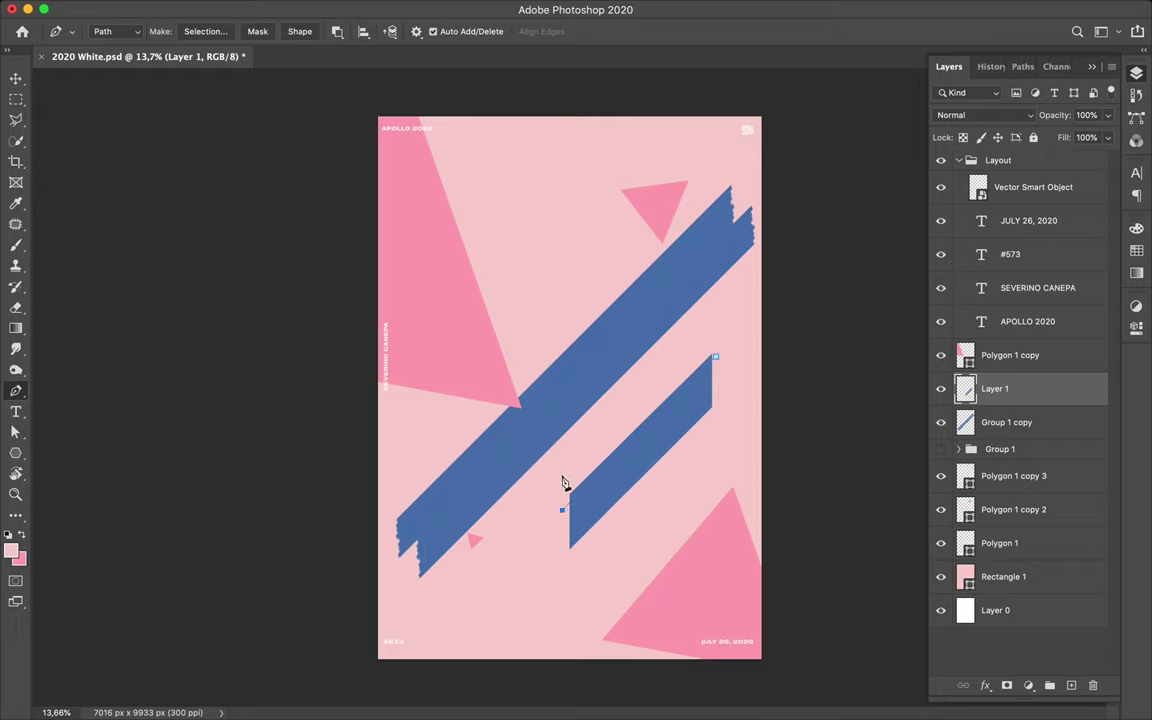
pyautogui.click(205, 31)
pyautogui.press('Return')
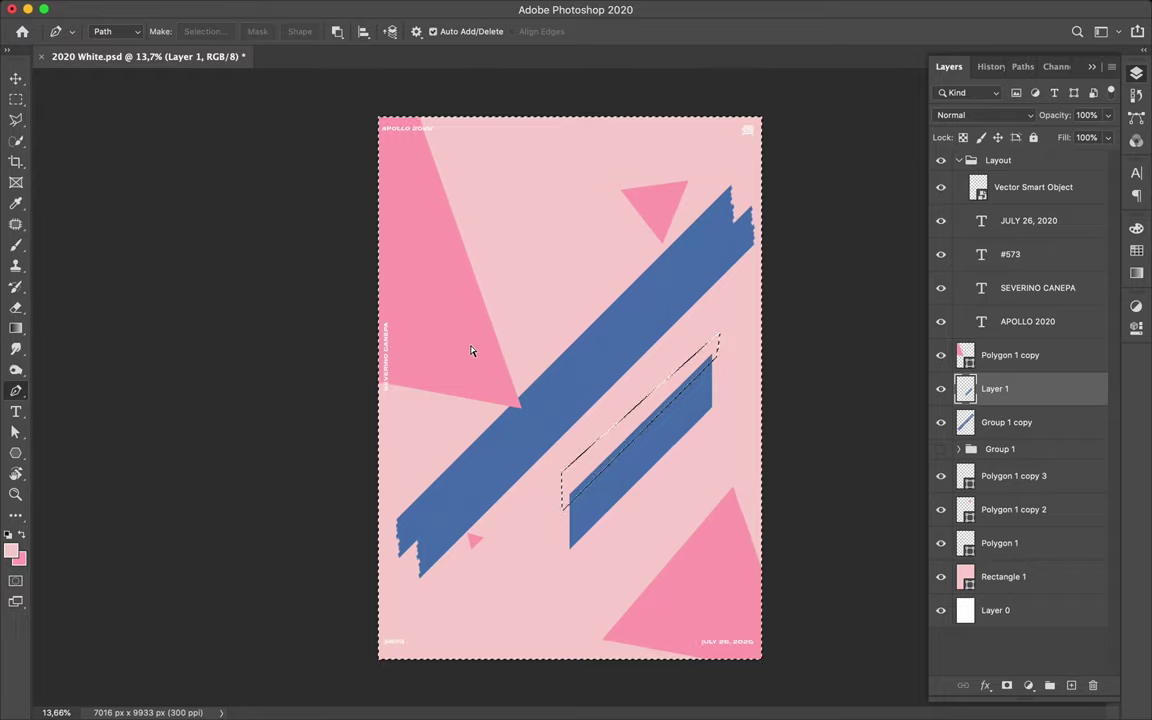
pyautogui.press('v')
pyautogui.moveTo(651, 412); pyautogui.dragTo(423, 370)
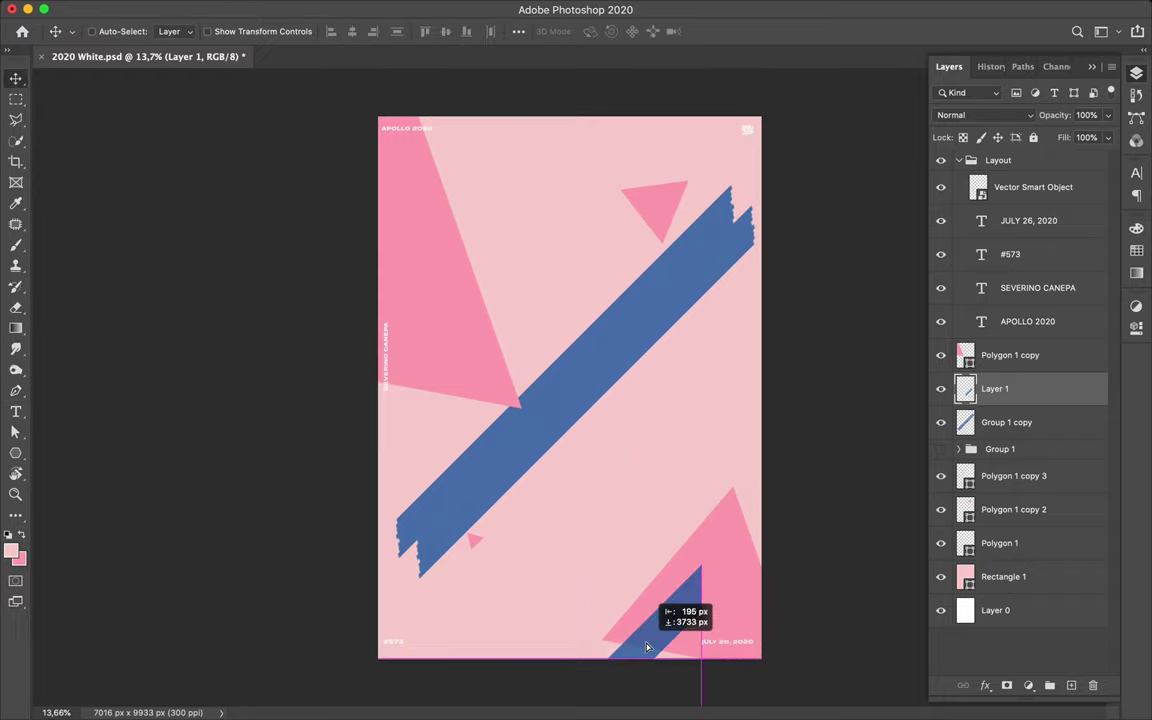
pyautogui.moveTo(423, 370); pyautogui.dragTo(634, 610)
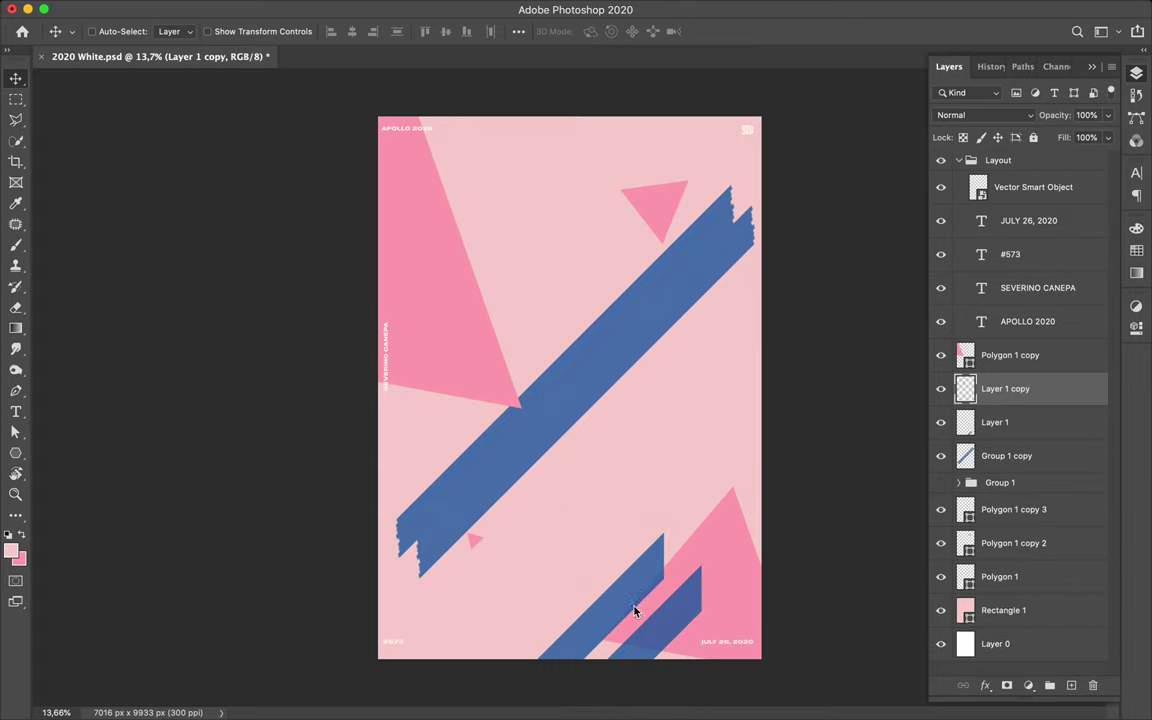
# - Hide the long diagonal blue strip and start a text line near the centre
pyautogui.click(940, 456)
pyautogui.scroll(2, 706, 373)
pyautogui.scroll(3, 705, 372)
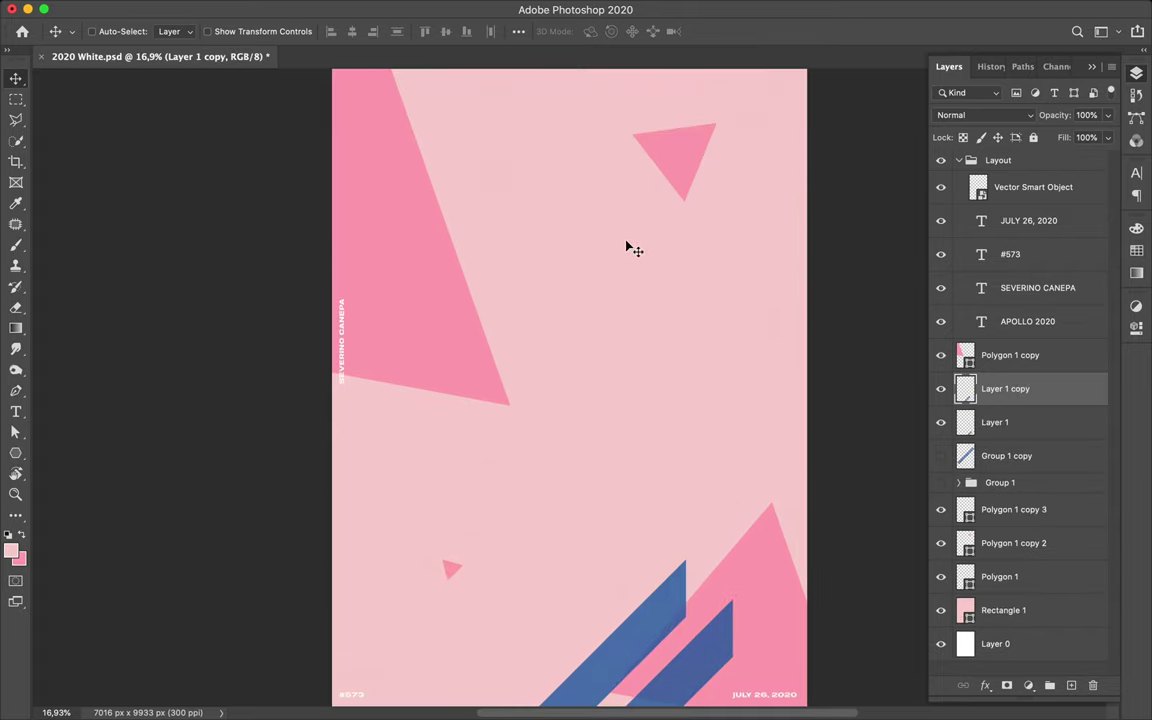
pyautogui.press('t')
pyautogui.click(576, 263)
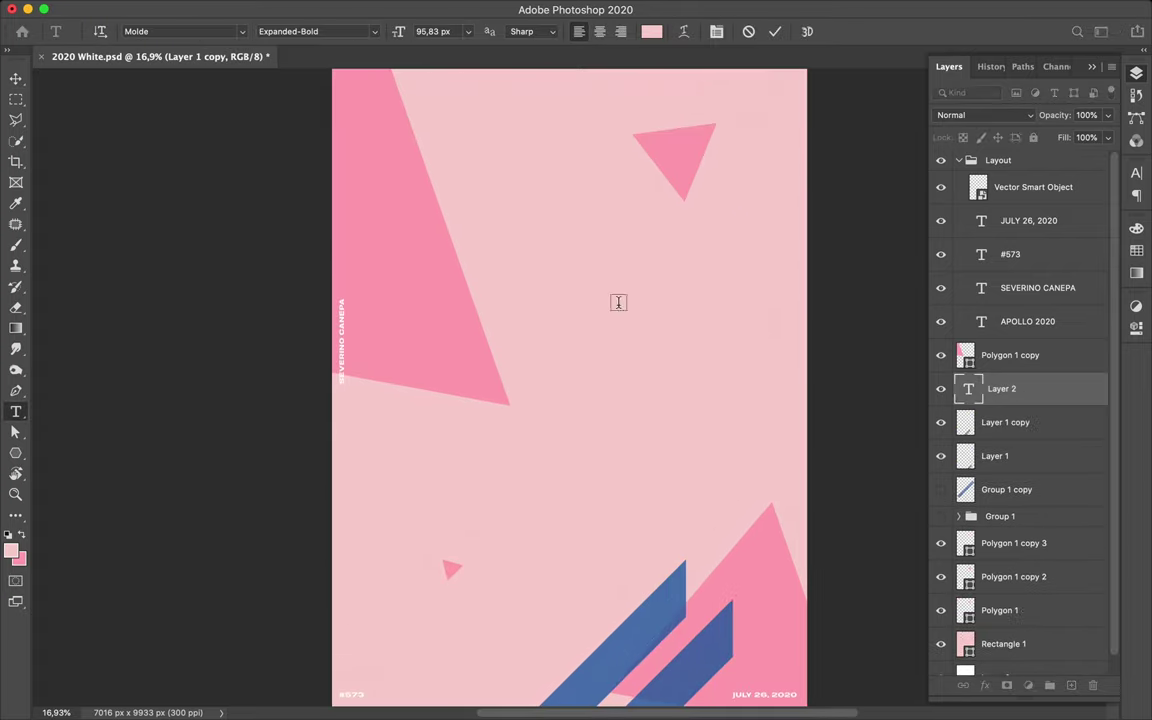
# - Set the APOLLO title text colour to purple
pyautogui.press('Escape')
pyautogui.click(1136, 175)
pyautogui.click(1093, 266)
pyautogui.click(907, 525)
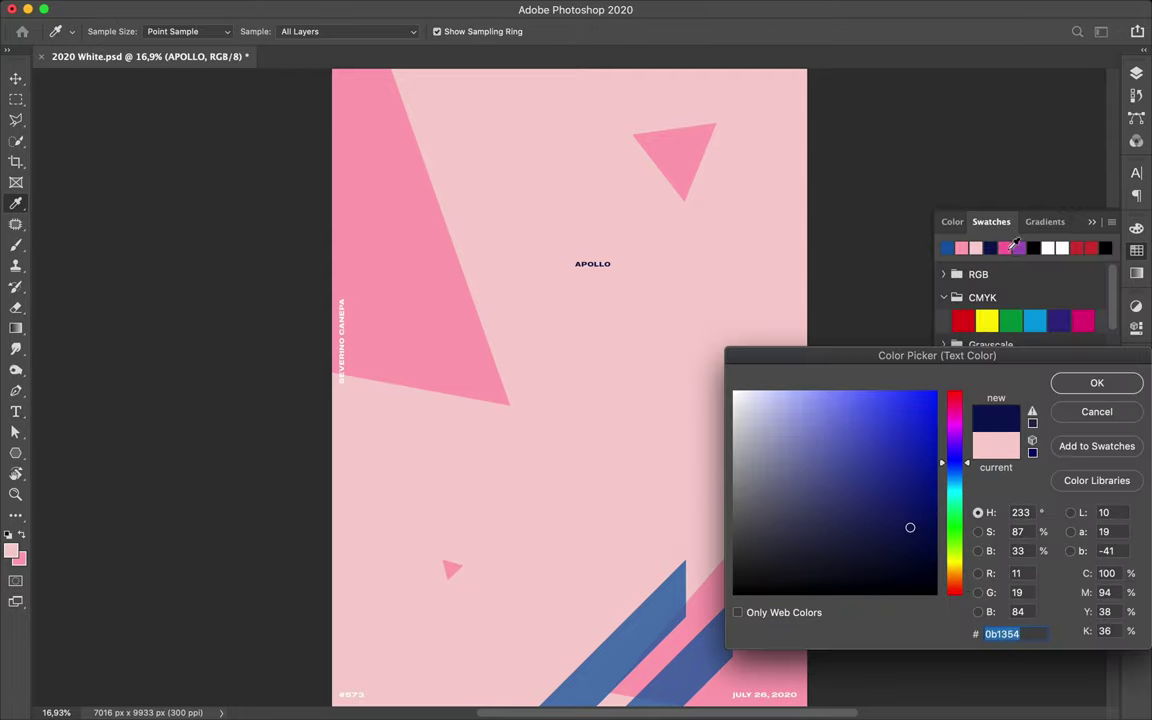
pyautogui.click(841, 445)
pyautogui.click(1093, 380)
# - Enlarge APOLLO with Free Transform and break it into APO and LLO lines
pyautogui.hotkey('ctrl', 't')
pyautogui.moveTo(626, 265); pyautogui.dragTo(789, 362)
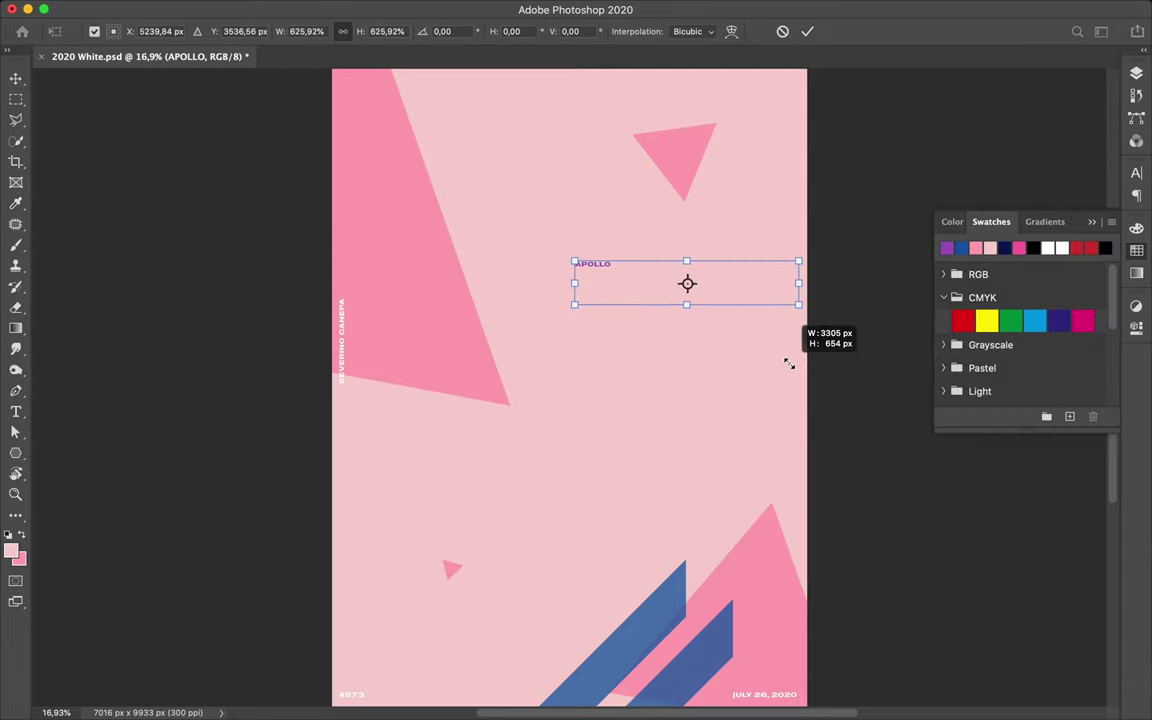
pyautogui.scroll(-1, 711, 256)
pyautogui.press('Return')
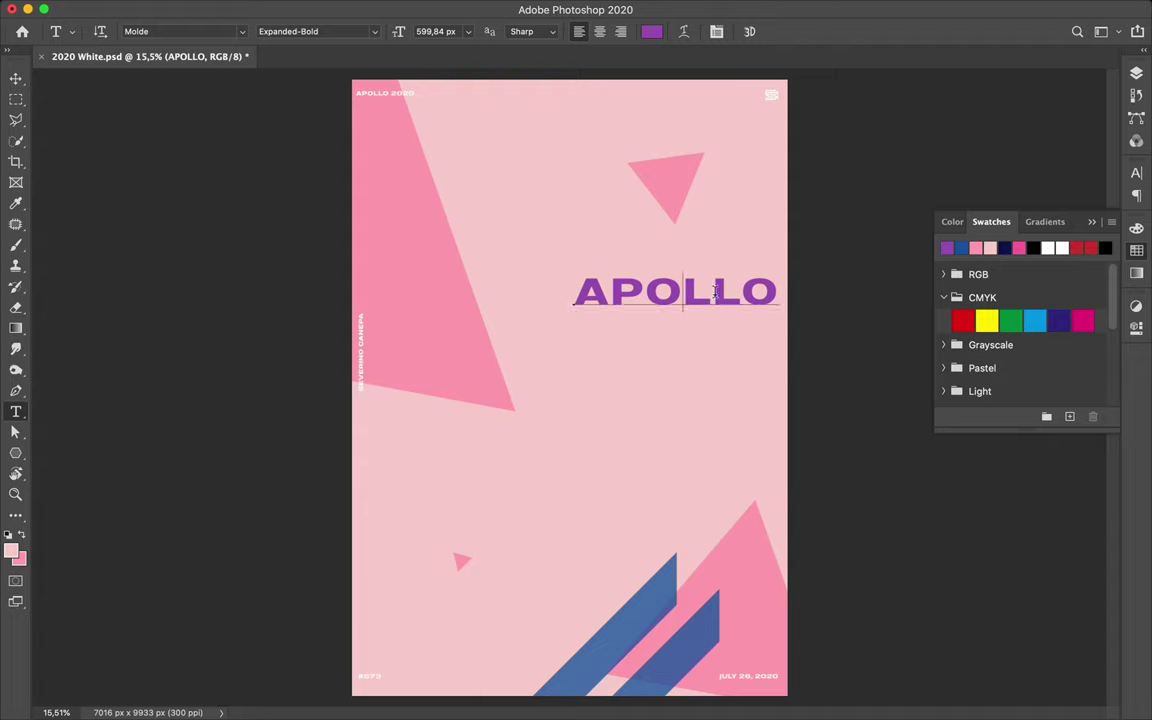
pyautogui.click(681, 290)
pyautogui.press('Return')
# - Widen the title's letter spacing, centre-align its lines, and move it up slightly
pyautogui.hotkey('ctrl', 't')
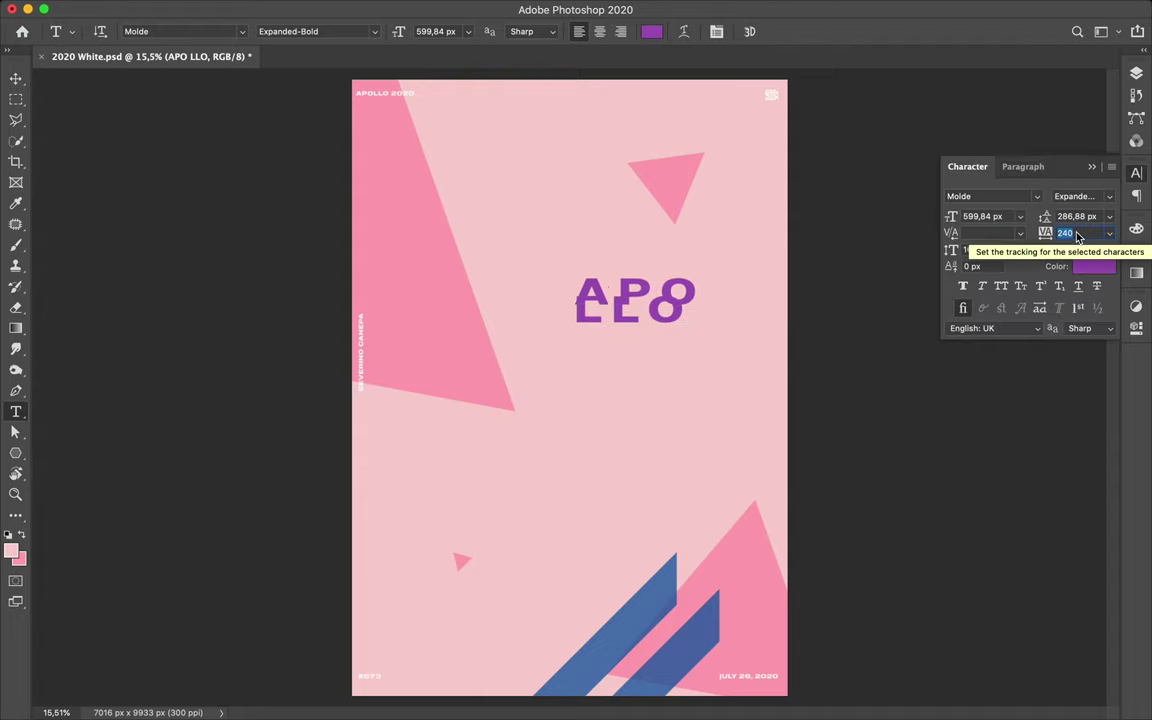
pyautogui.click(1072, 216)
pyautogui.scroll(8, 1084, 210)
pyautogui.click(1023, 166)
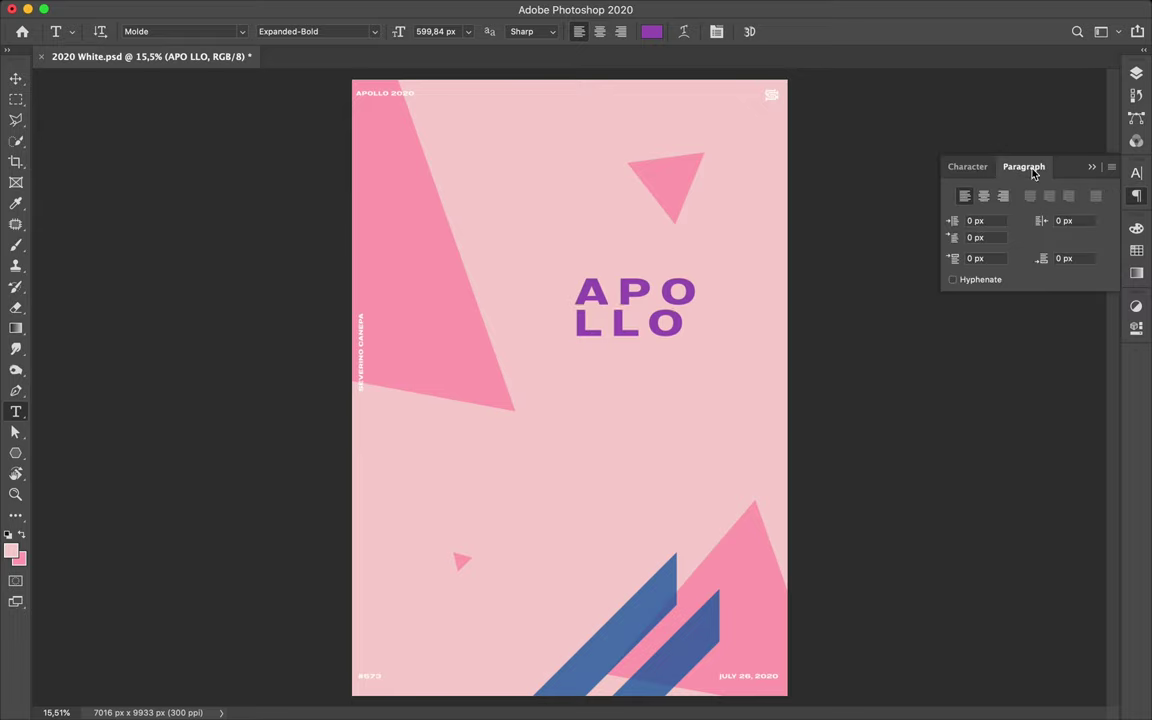
pyautogui.click(985, 196)
pyautogui.press('v')
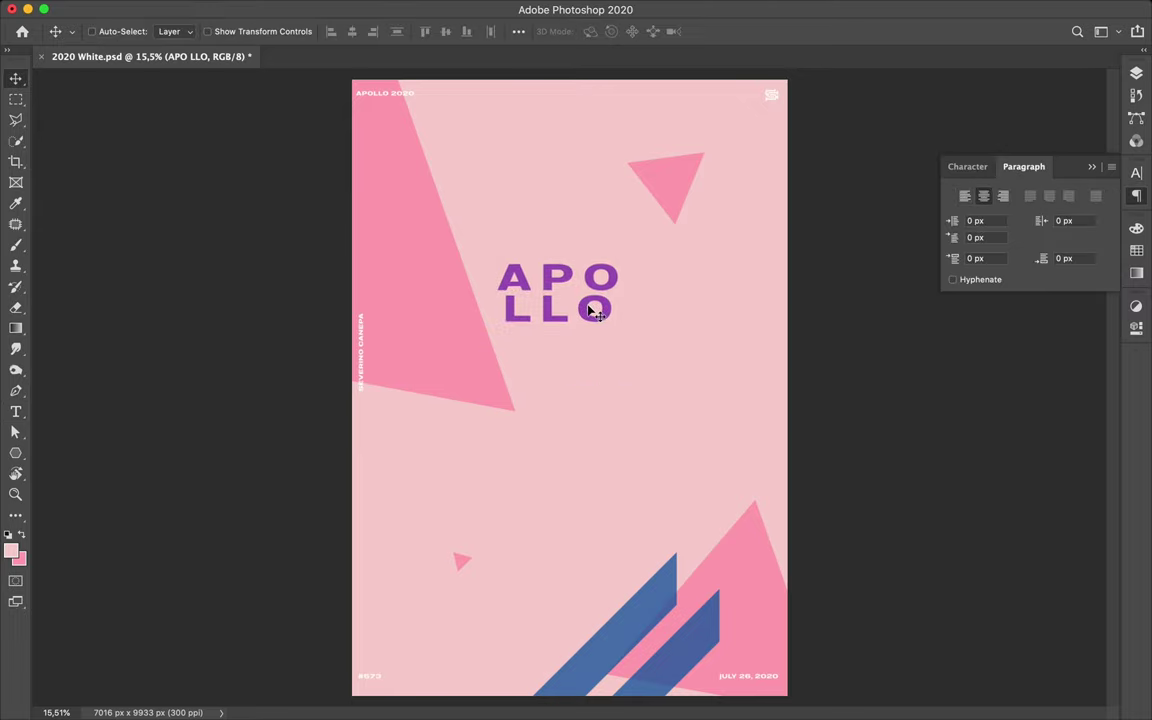
pyautogui.moveTo(533, 328)
pyautogui.mouseDown()
pyautogui.moveTo(538, 291)
pyautogui.moveTo(612, 314)
pyautogui.mouseUp()
# - Rejoin APOLLO into one line, push it off the right edge, and copy it to the left edge
pyautogui.doubleClick(538, 291)
pyautogui.press('BackSpace')
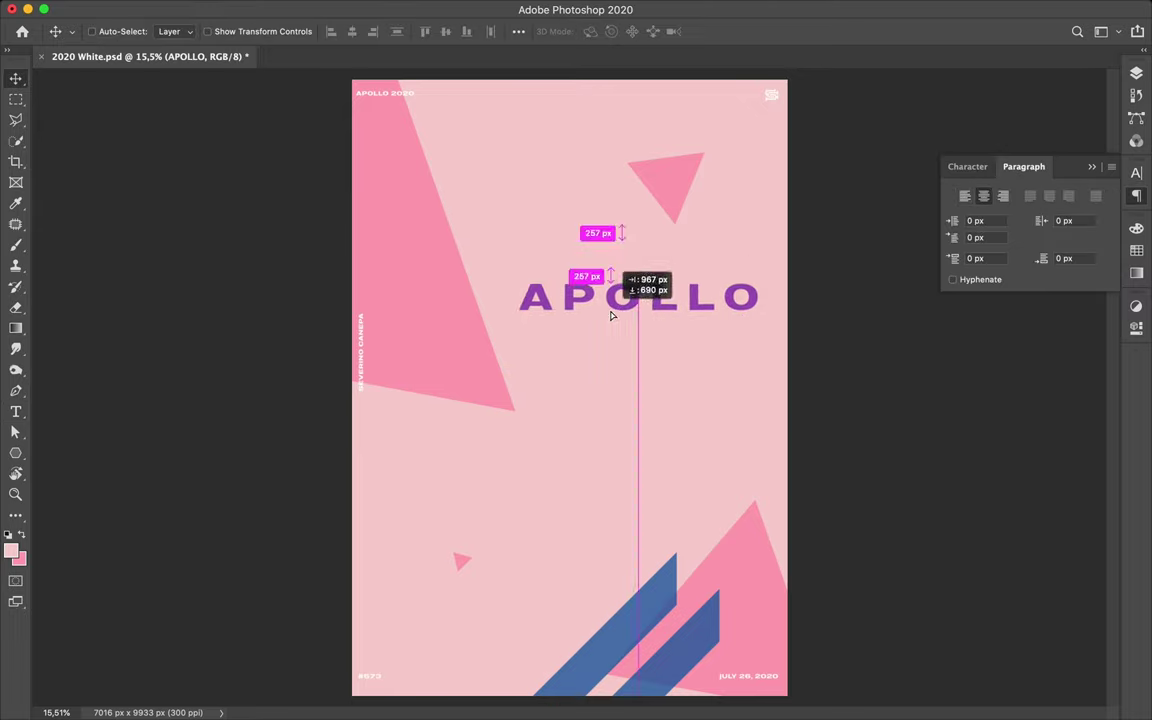
pyautogui.moveTo(699, 306); pyautogui.dragTo(860, 350)
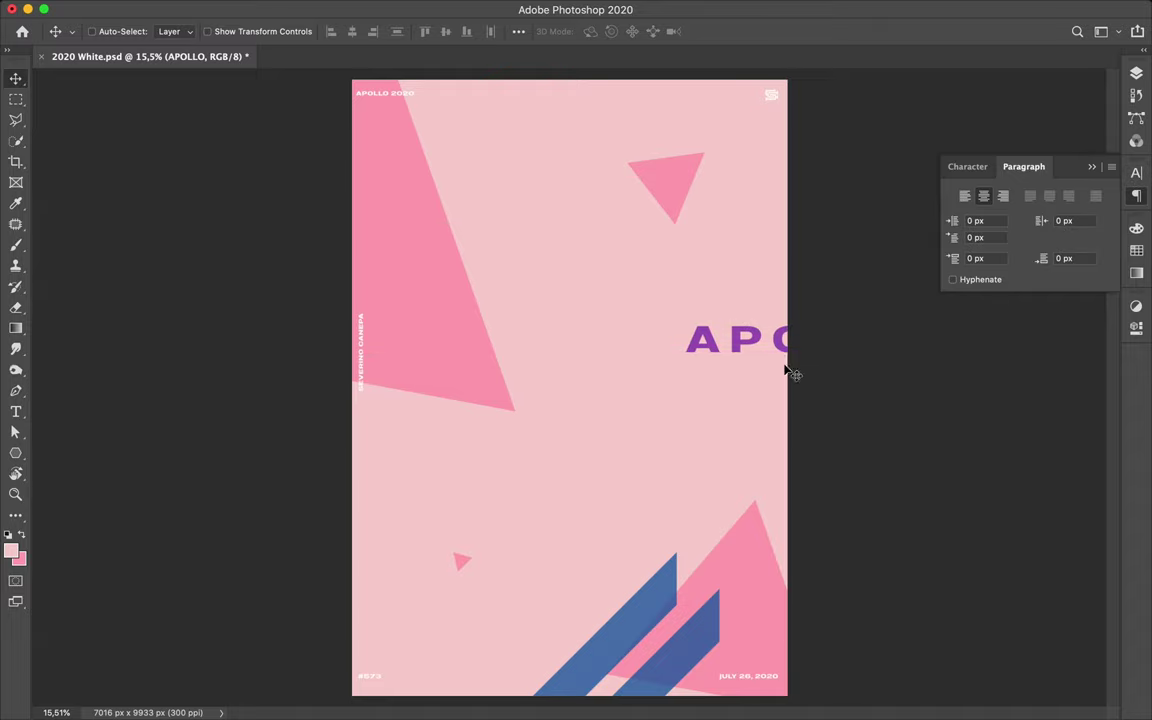
pyautogui.moveTo(790, 373); pyautogui.dragTo(352, 445)
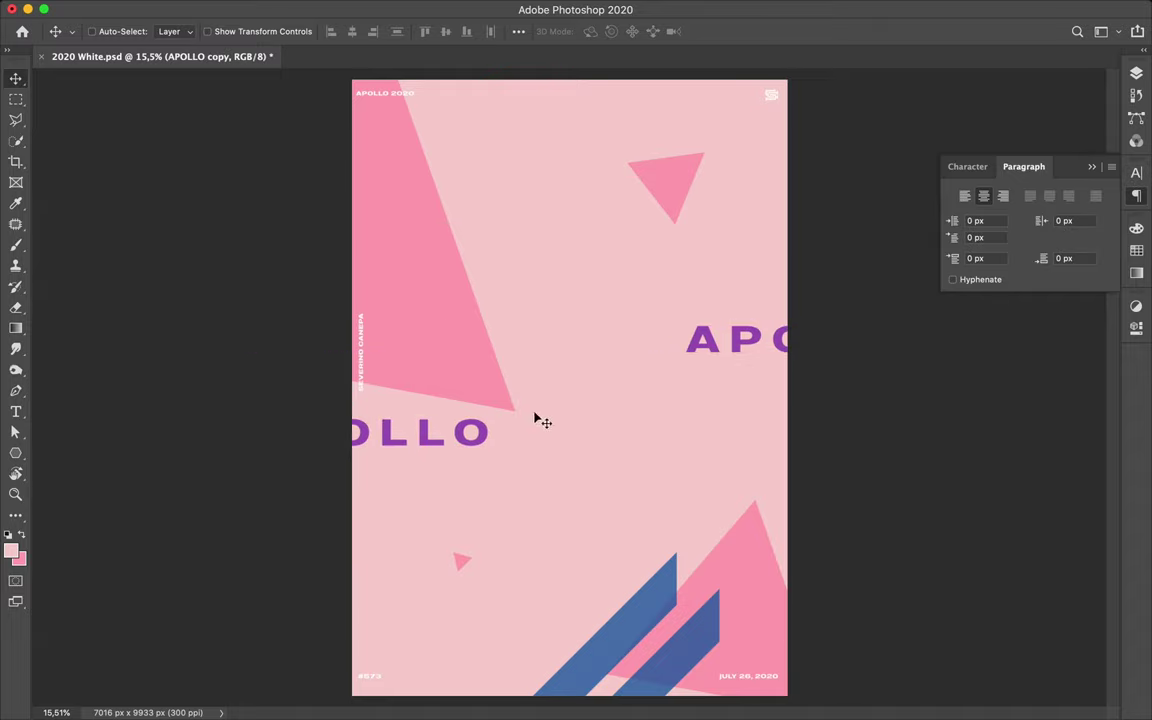
# - Copy the bottom blue stripe up to the top of the poster
pyautogui.keyDown('ctrl'); pyautogui.click(643, 617); pyautogui.keyUp('ctrl')
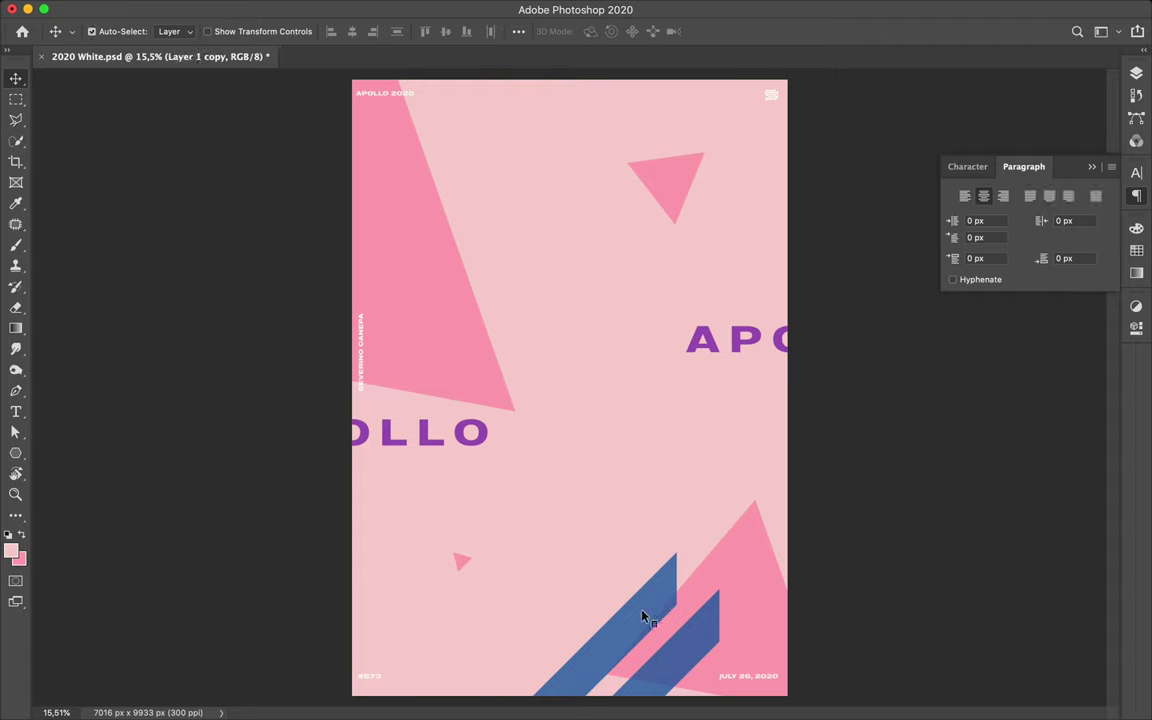
pyautogui.click(1137, 80)
pyautogui.moveTo(605, 626)
pyautogui.mouseDown()
pyautogui.moveTo(578, 118)
pyautogui.moveTo(596, 154)
pyautogui.moveTo(606, 140)
pyautogui.moveTo(659, 168)
pyautogui.mouseUp()
# - Place the third stripe layer beneath Polygon 1 and delete the large pink triangle
pyautogui.moveTo(1009, 456)
pyautogui.mouseDown()
pyautogui.moveTo(1029, 647)
pyautogui.moveTo(1024, 605)
pyautogui.mouseUp()
pyautogui.moveTo(679, 188); pyautogui.dragTo(673, 180)
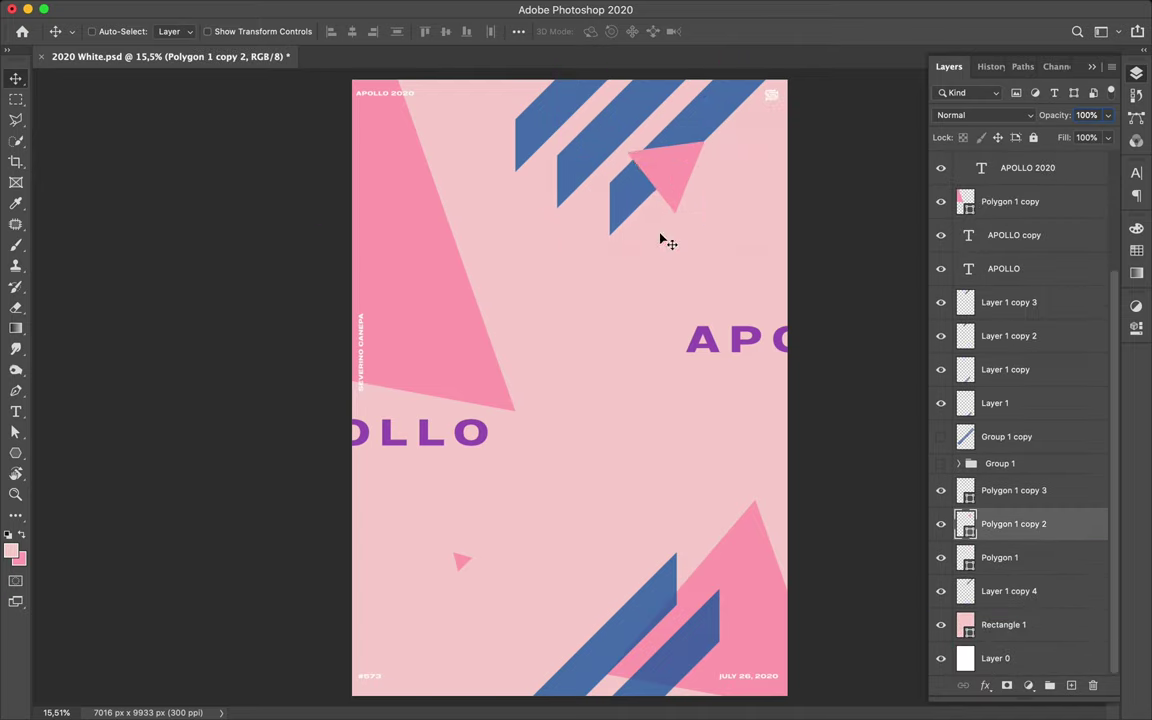
pyautogui.click(422, 260)
pyautogui.press('Delete')
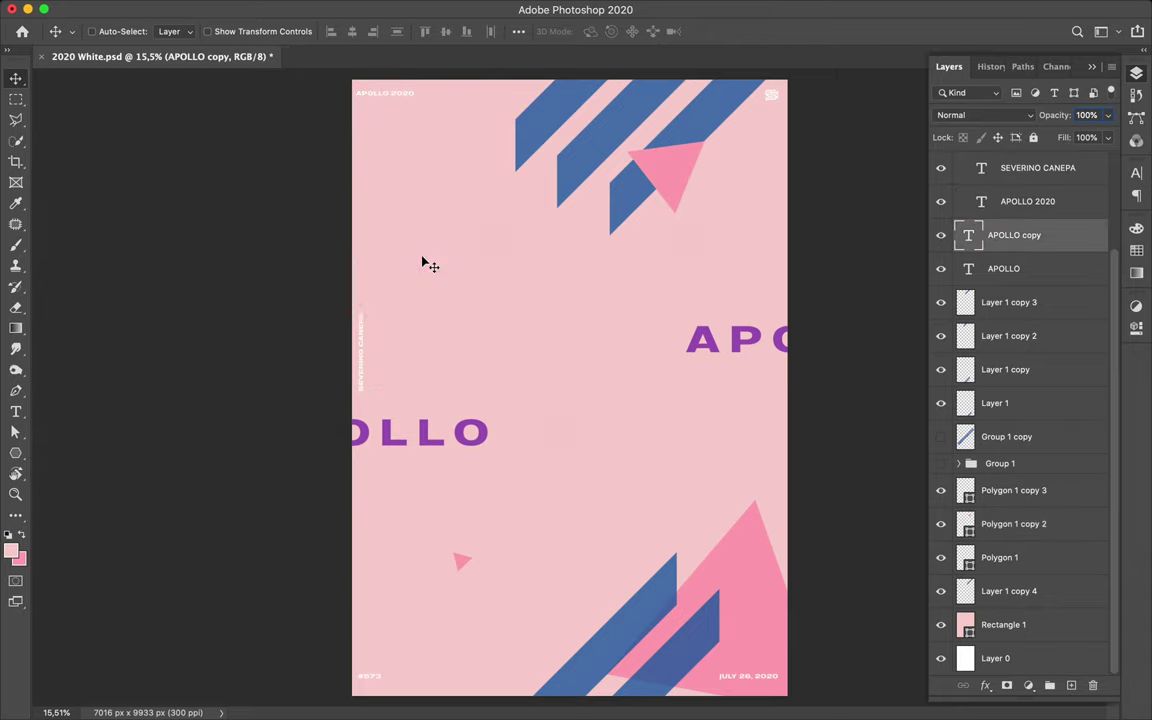
# - Begin a new Pen shape with corners at the upper left
pyautogui.press('p')
pyautogui.click(312, 240)
pyautogui.click(426, 353)
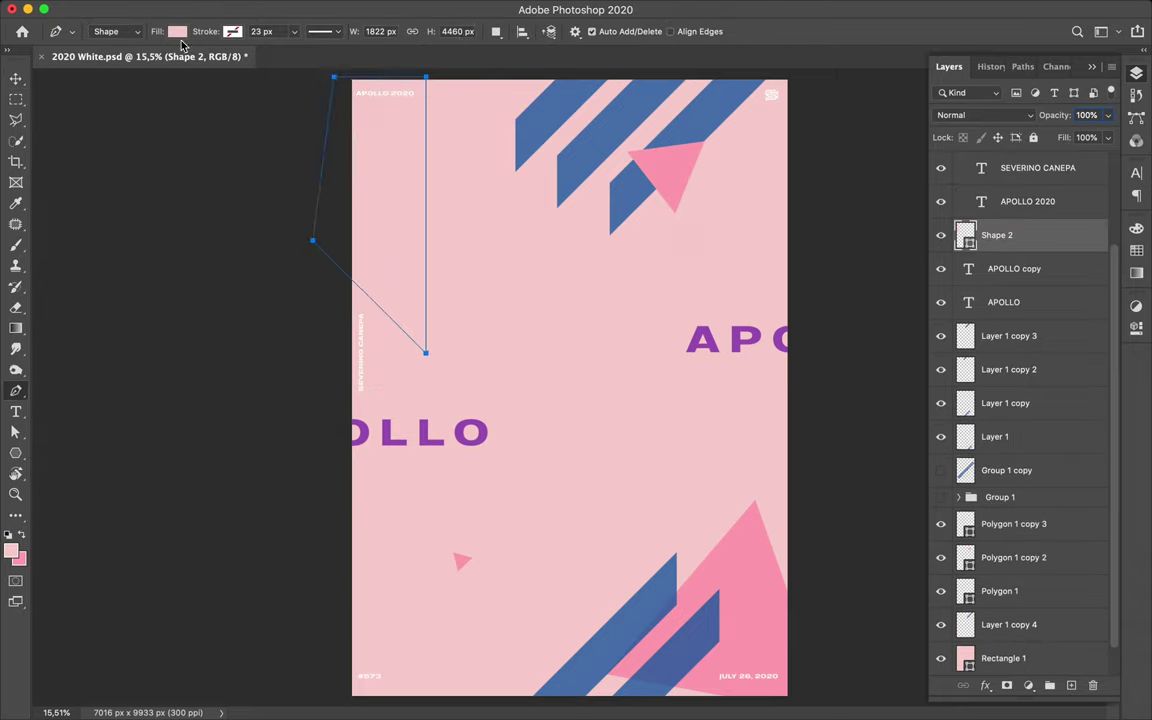
# - Fill the new left band with pink and delete the upper pink triangle
pyautogui.click(1136, 250)
pyautogui.click(947, 247)
pyautogui.press('v')
pyautogui.click(689, 185)
pyautogui.press('Delete')
pyautogui.press('Delete')
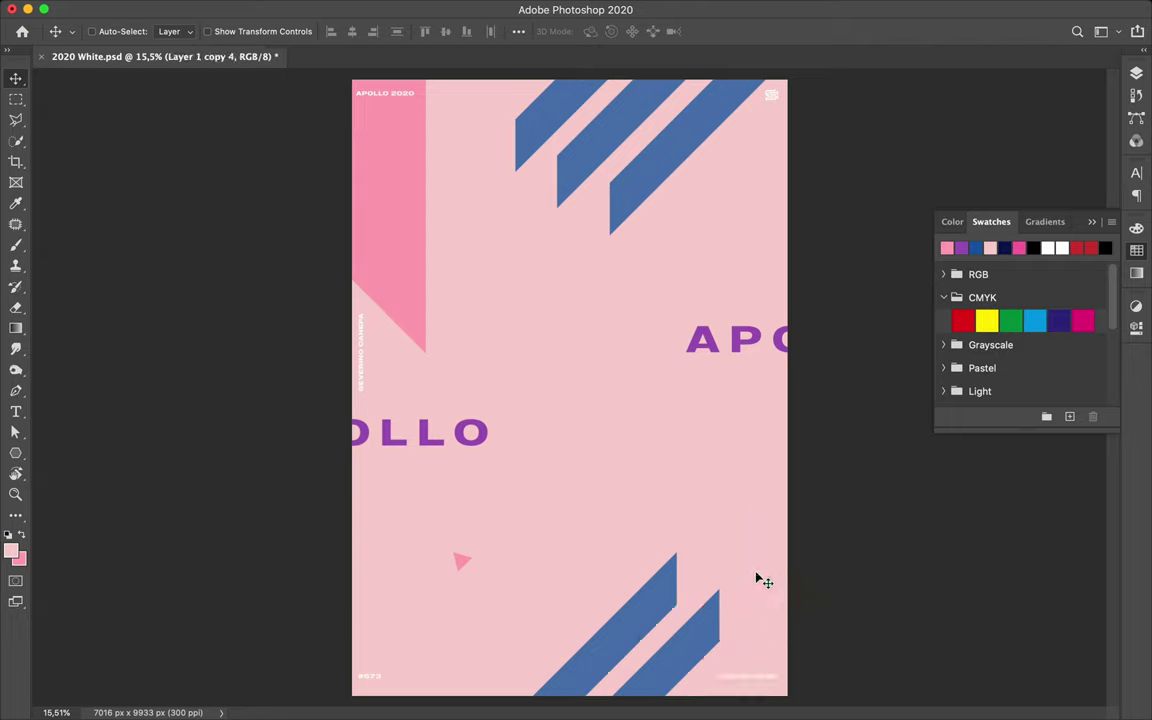
# - Draw a pink wedge shape at the lower right
pyautogui.press('p')
pyautogui.scroll(-1, 690, 690)
pyautogui.click(689, 674)
pyautogui.click(641, 627)
pyautogui.click(641, 453)
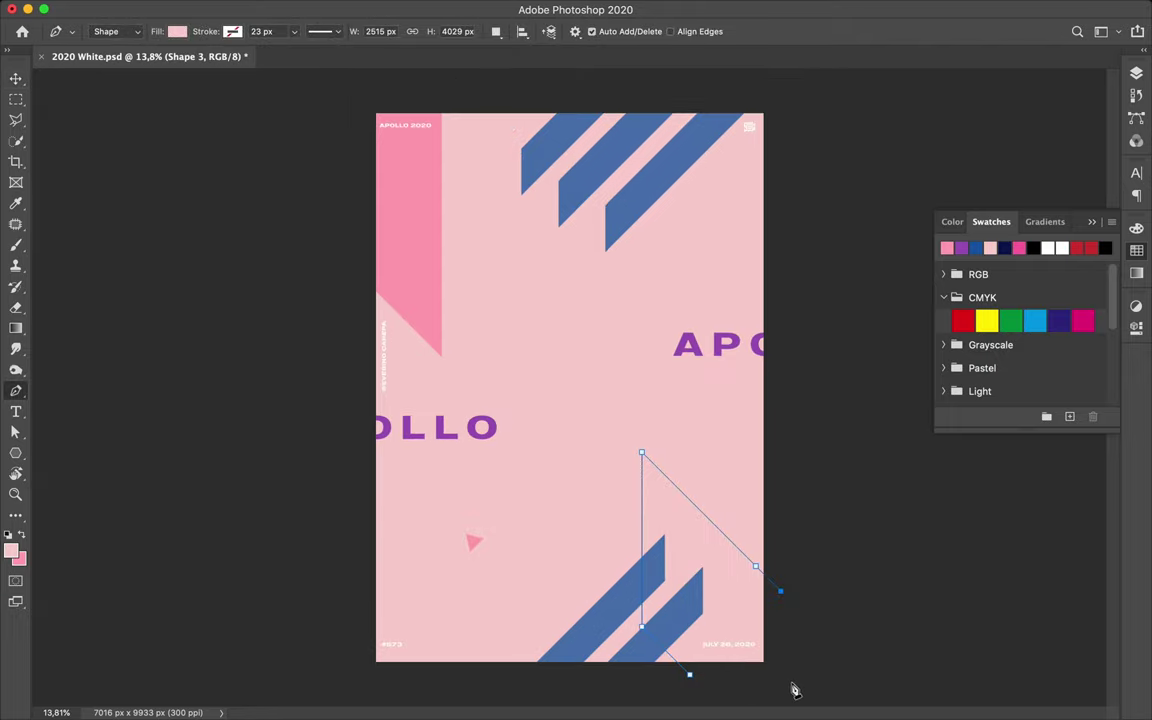
pyautogui.press('v')
# - Draw a slanted pink sliver near the top right
pyautogui.press('p')
pyautogui.click(705, 198)
pyautogui.click(676, 161)
pyautogui.click(704, 189)
pyautogui.click(704, 310)
pyautogui.click(670, 279)
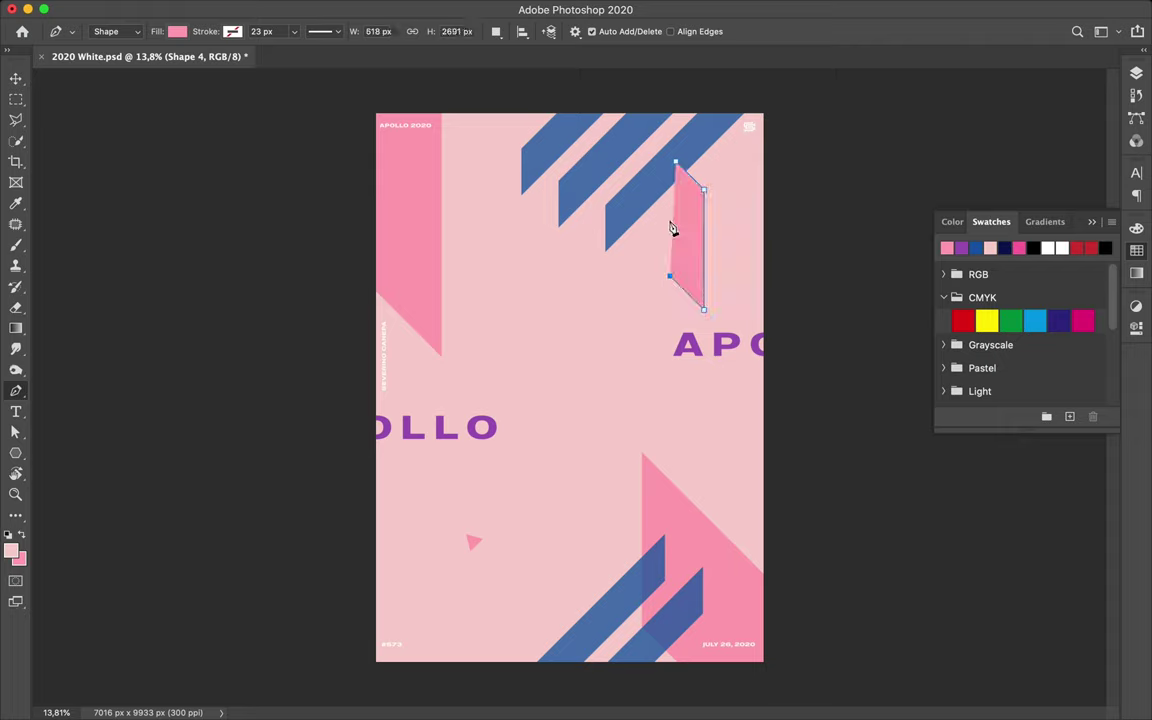
pyautogui.press('a')
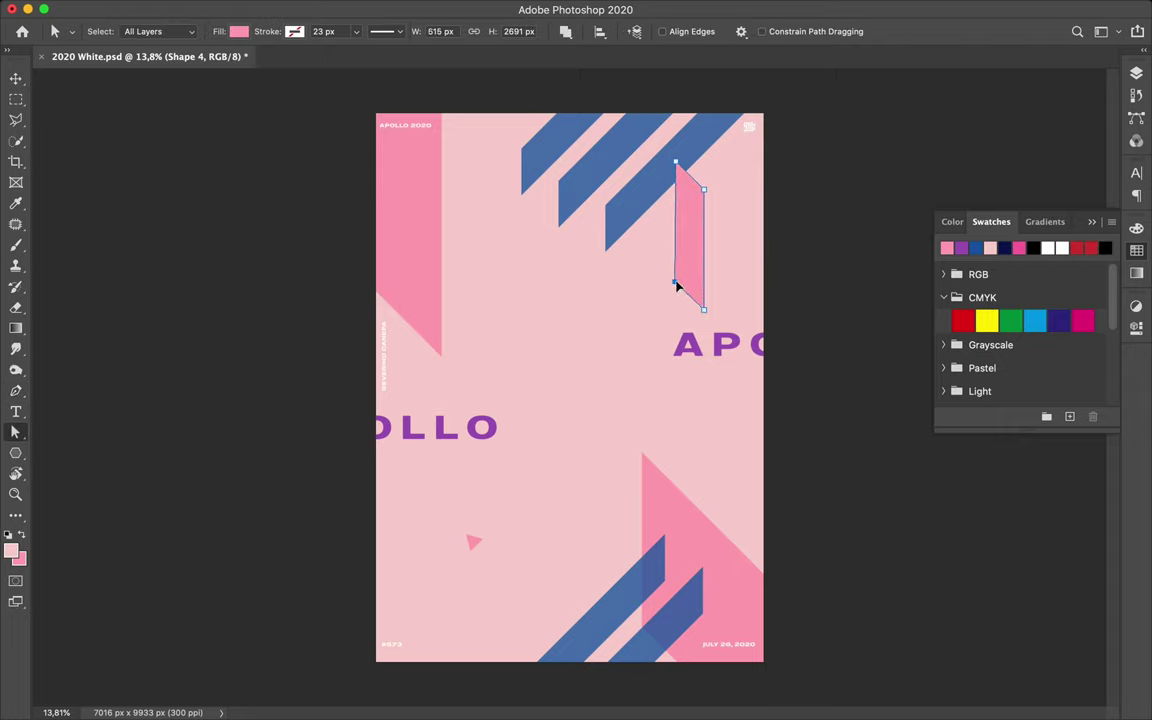
# - Trim the sliver with a Lasso selection and check its layer options
pyautogui.press('l')
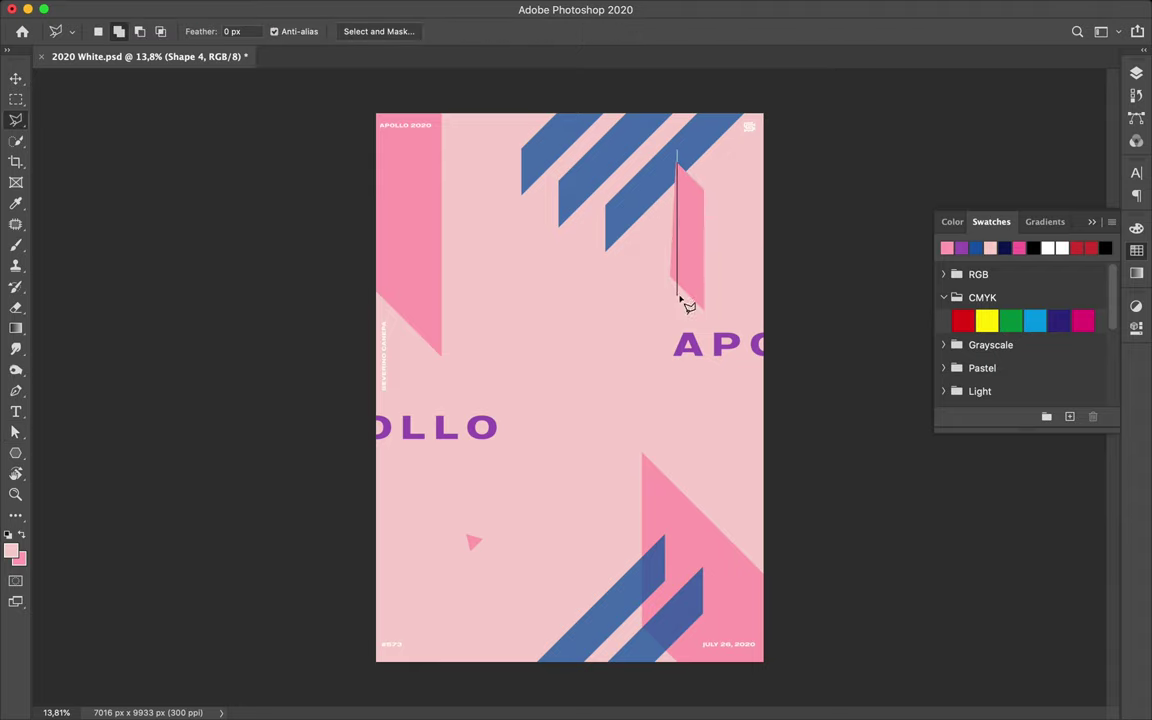
pyautogui.click(676, 160)
pyautogui.press('Delete')
pyautogui.click(694, 249)
pyautogui.click(1136, 73)
pyautogui.rightClick(1042, 595)
pyautogui.press('Escape')
# - Fit the poster in view, deselect, and Alt-drag a copy of the sliver rightward
pyautogui.hotkey('ctrl', '0')
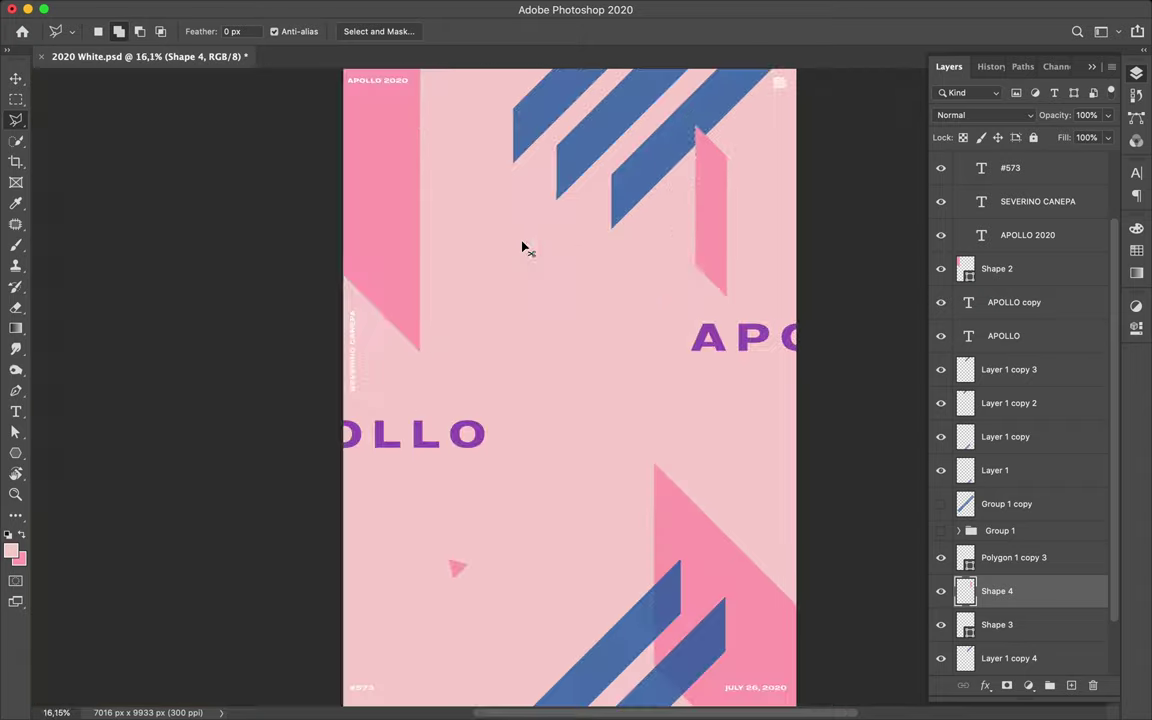
pyautogui.hotkey('ctrl', 'd')
pyautogui.press('v')
pyautogui.moveTo(712, 244)
pyautogui.mouseDown()
pyautogui.moveTo(757, 299)
pyautogui.moveTo(777, 376)
pyautogui.mouseUp()
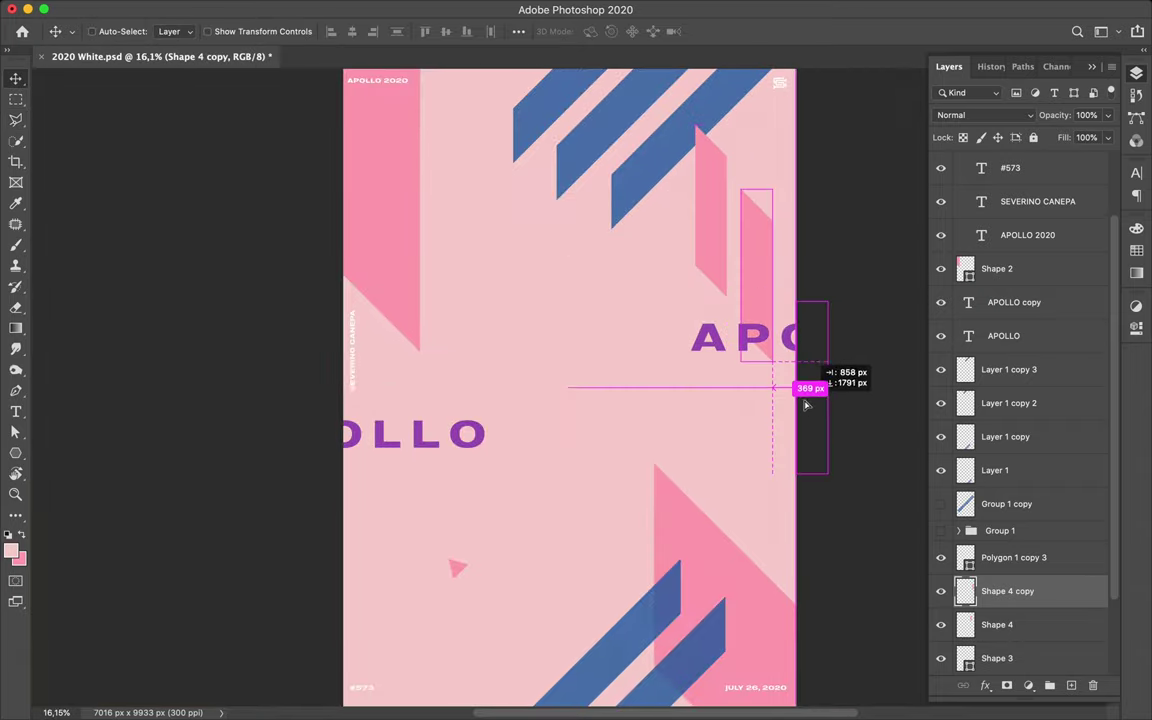
# - Tuck the APOLLO layer behind the newest sliver, nudge it, and save the poster
pyautogui.moveTo(964, 337); pyautogui.dragTo(967, 596)
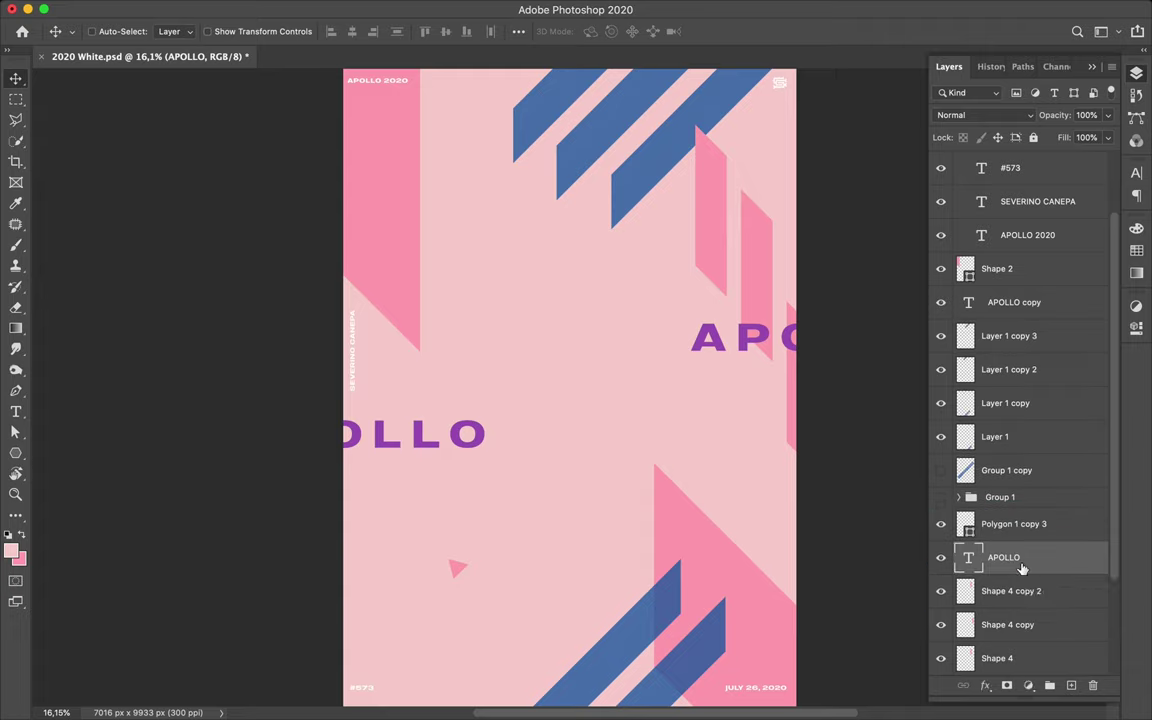
pyautogui.moveTo(755, 368); pyautogui.dragTo(967, 600)
pyautogui.moveTo(745, 349); pyautogui.dragTo(735, 350)
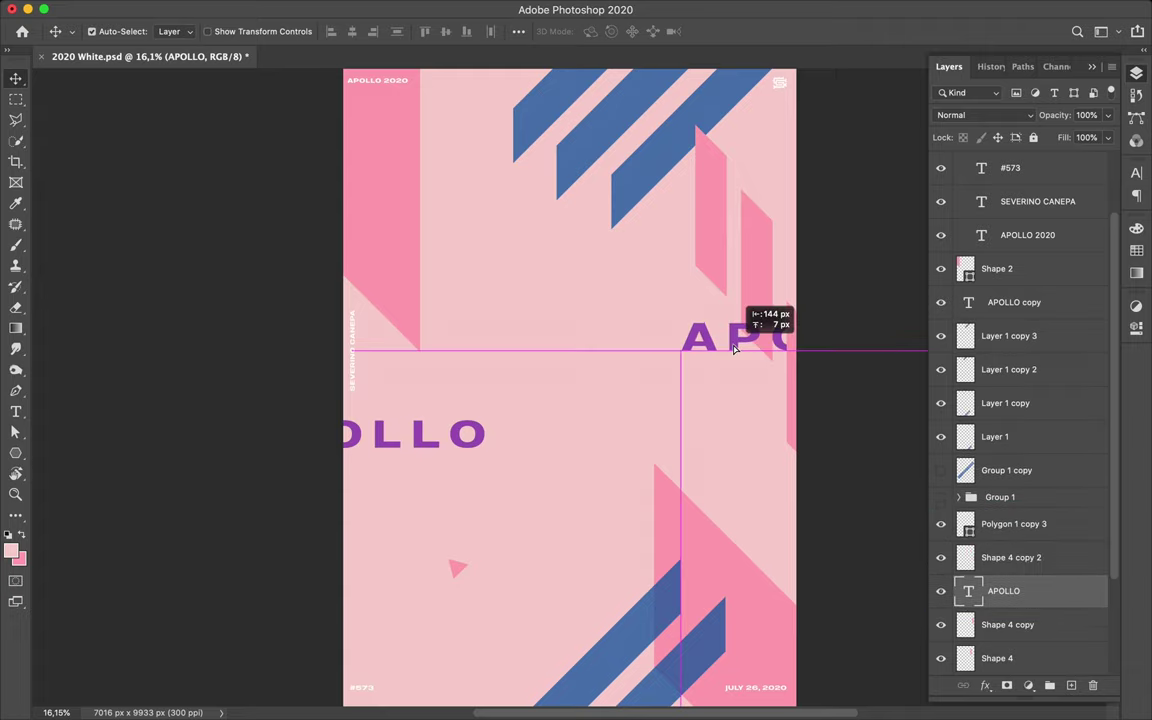
pyautogui.hotkey('ctrl', 's')
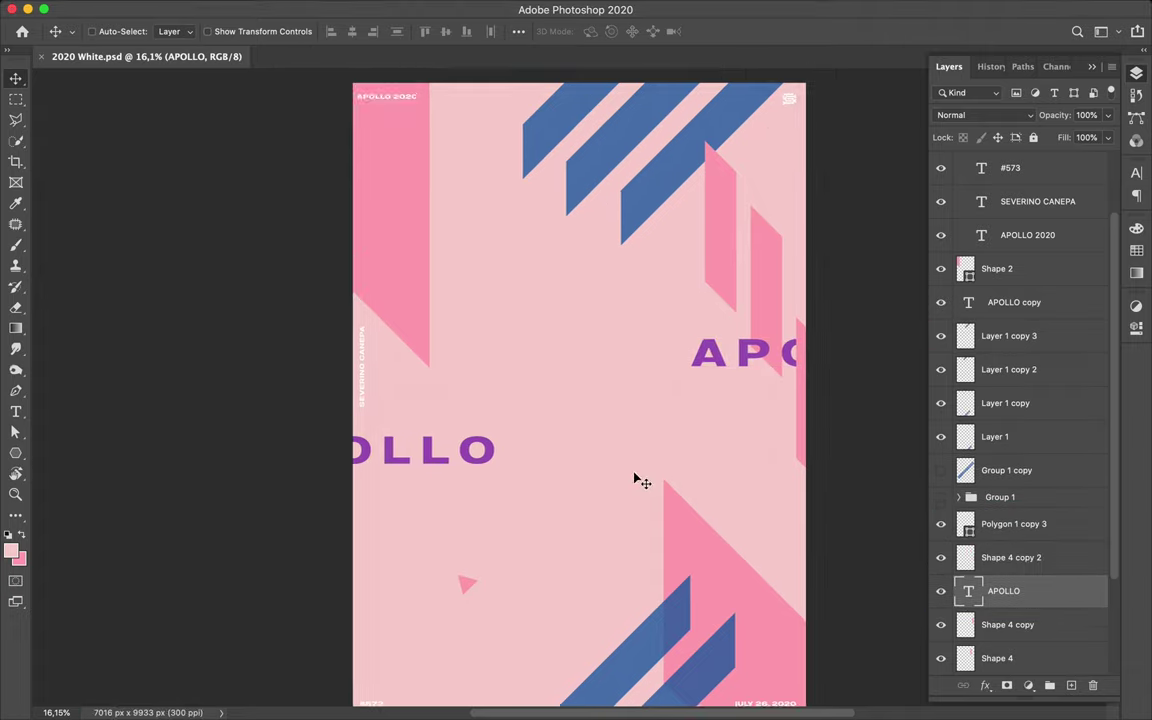
# - Switch to the Rectangle tool from the shape tools menu
pyautogui.scroll(1, 580, 440)
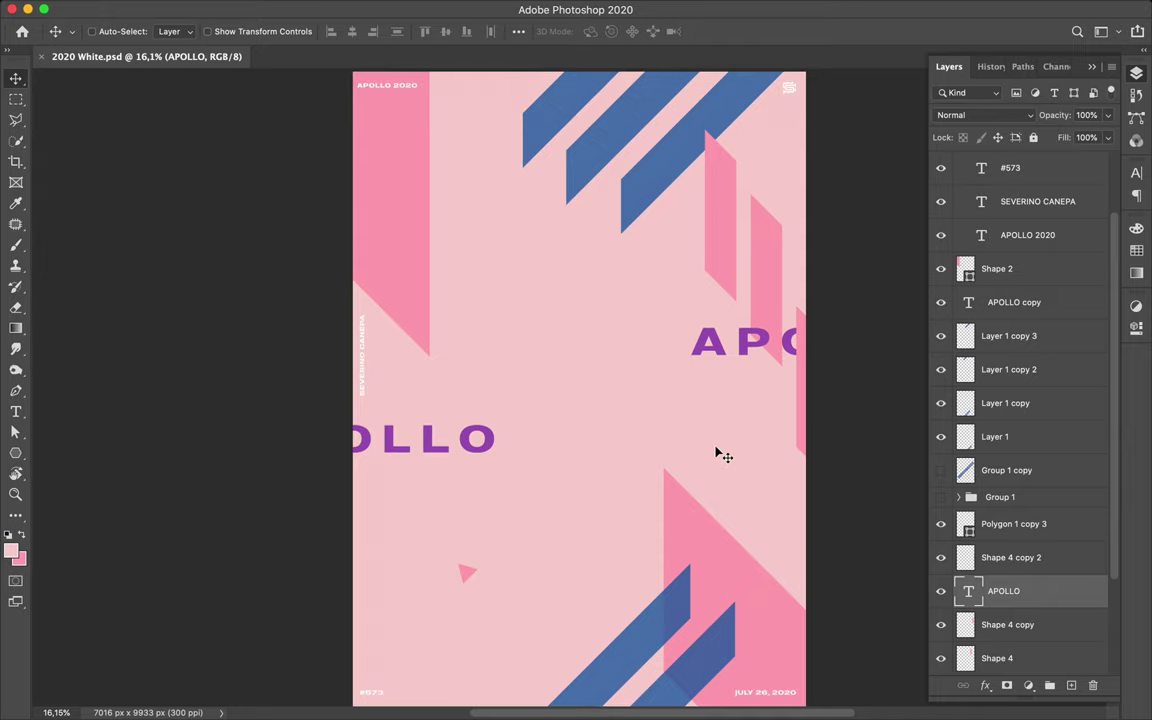
pyautogui.scroll(-3, 718, 454)
pyautogui.rightClick(15, 453)
pyautogui.click(70, 458)
# - Draw a trial blue rectangle near the bottom, move it, then delete it
pyautogui.moveTo(337, 598); pyautogui.dragTo(812, 634)
pyautogui.click(1136, 86)
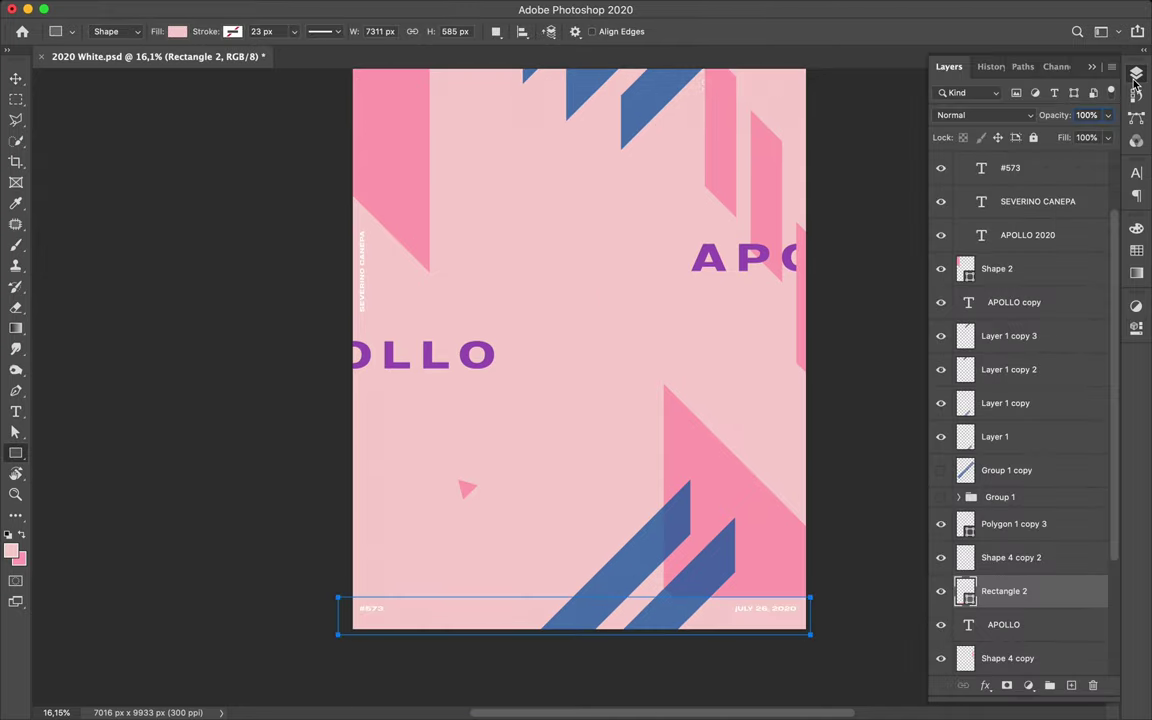
pyautogui.click(1136, 249)
pyautogui.click(947, 248)
pyautogui.press('v')
pyautogui.moveTo(640, 612)
pyautogui.mouseDown()
pyautogui.moveTo(651, 547)
pyautogui.moveTo(640, 546)
pyautogui.mouseUp()
pyautogui.press('Delete')
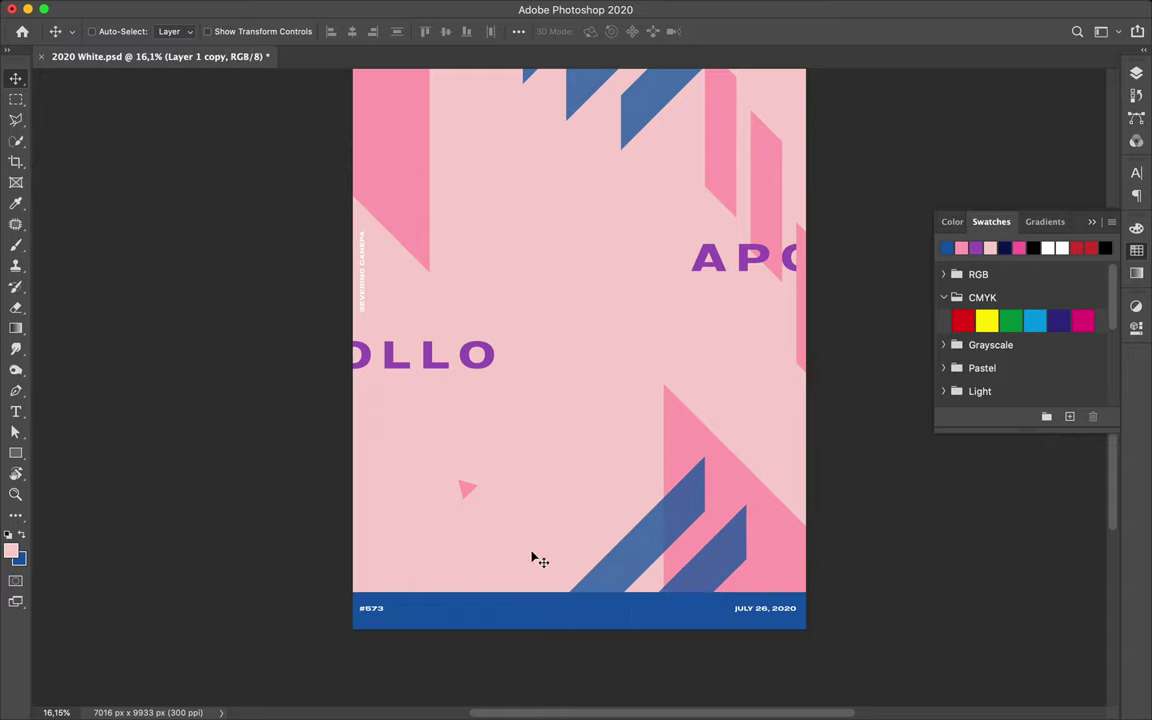
# - Draw a blue rectangle band just above the footer
pyautogui.press('u')
pyautogui.moveTo(348, 575); pyautogui.dragTo(600, 599)
pyautogui.click(1136, 249)
pyautogui.click(947, 248)
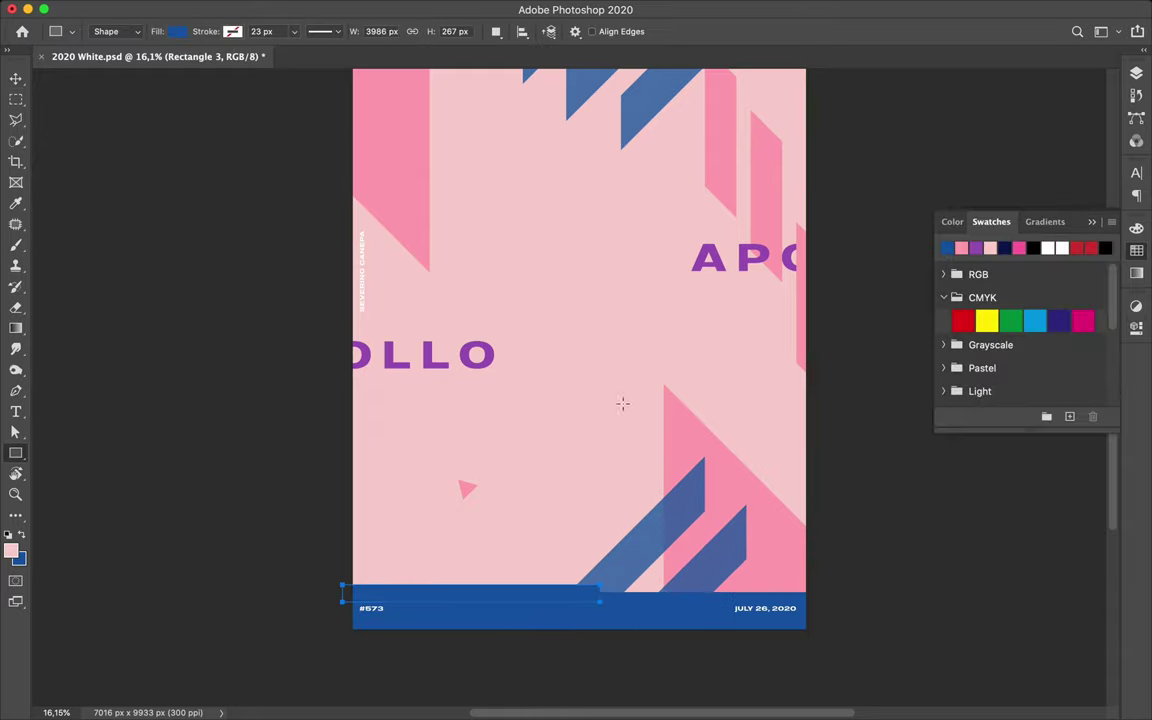
pyautogui.press('v')
pyautogui.scroll(2, 672, 410)
pyautogui.scroll(-1, 672, 410)
# - Draw a thin pink rectangle strip down the poster's left edge
pyautogui.press('u')
pyautogui.moveTo(346, 250); pyautogui.dragTo(373, 668)
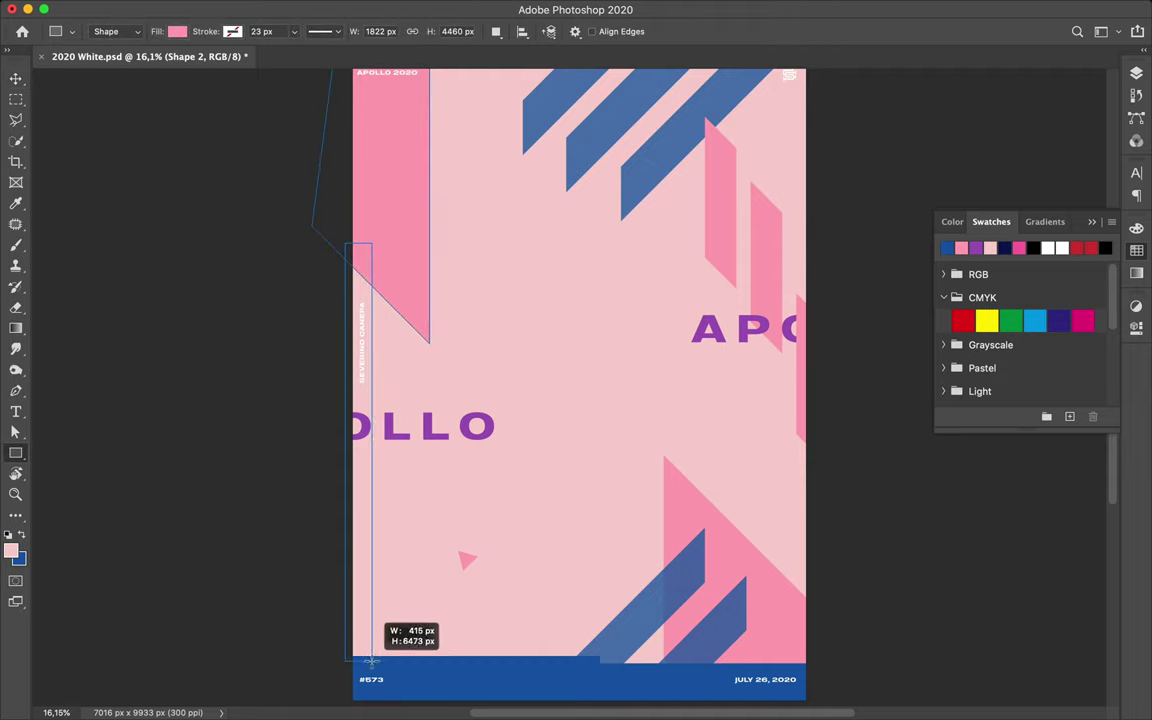
pyautogui.press('v')
# - Move the OLLO title layer below Rectangle 4 and reposition it on the poster
pyautogui.click(1138, 76)
pyautogui.moveTo(1014, 298); pyautogui.dragTo(1041, 512)
pyautogui.moveTo(419, 447); pyautogui.dragTo(458, 390)
pyautogui.scroll(2, 551, 398)
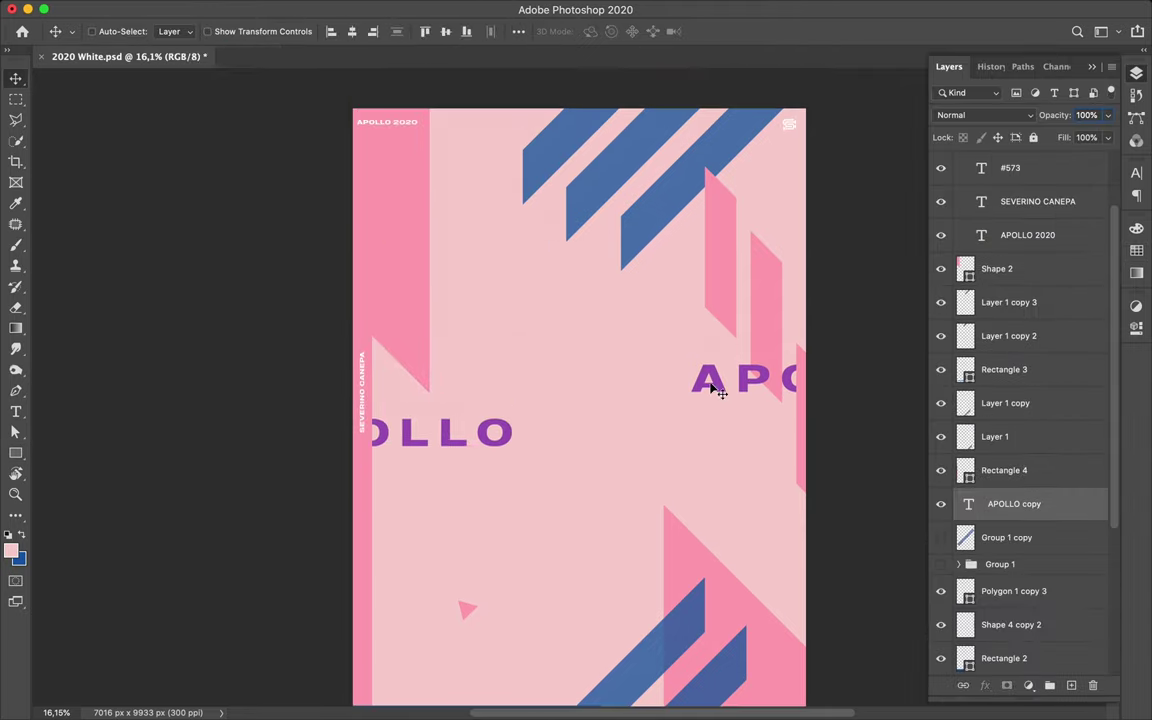
# - Change the APOLLO title's tracking from 80 to 20 in the Character panel
pyautogui.click(1136, 172)
pyautogui.click(1075, 232)
pyautogui.write('80')
pyautogui.press('Return')
pyautogui.write('20')
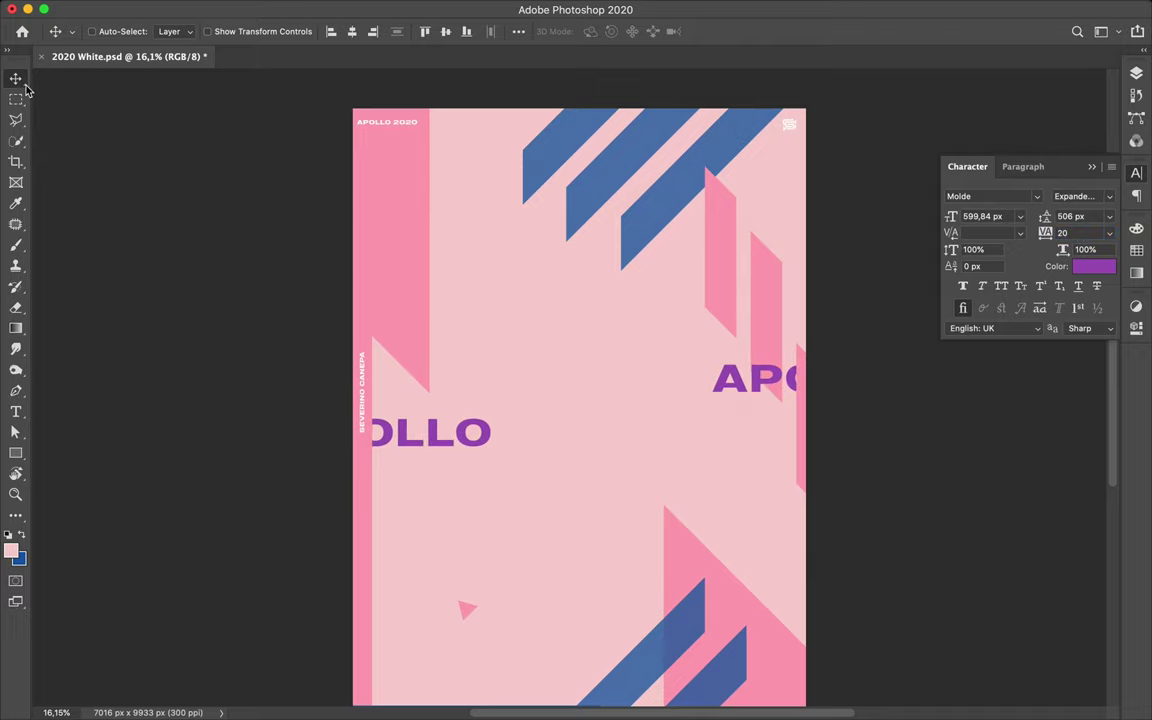
pyautogui.press('Return')
# - Nudge the APO title slightly and duplicate the footer layer
pyautogui.moveTo(758, 390); pyautogui.dragTo(762, 393)
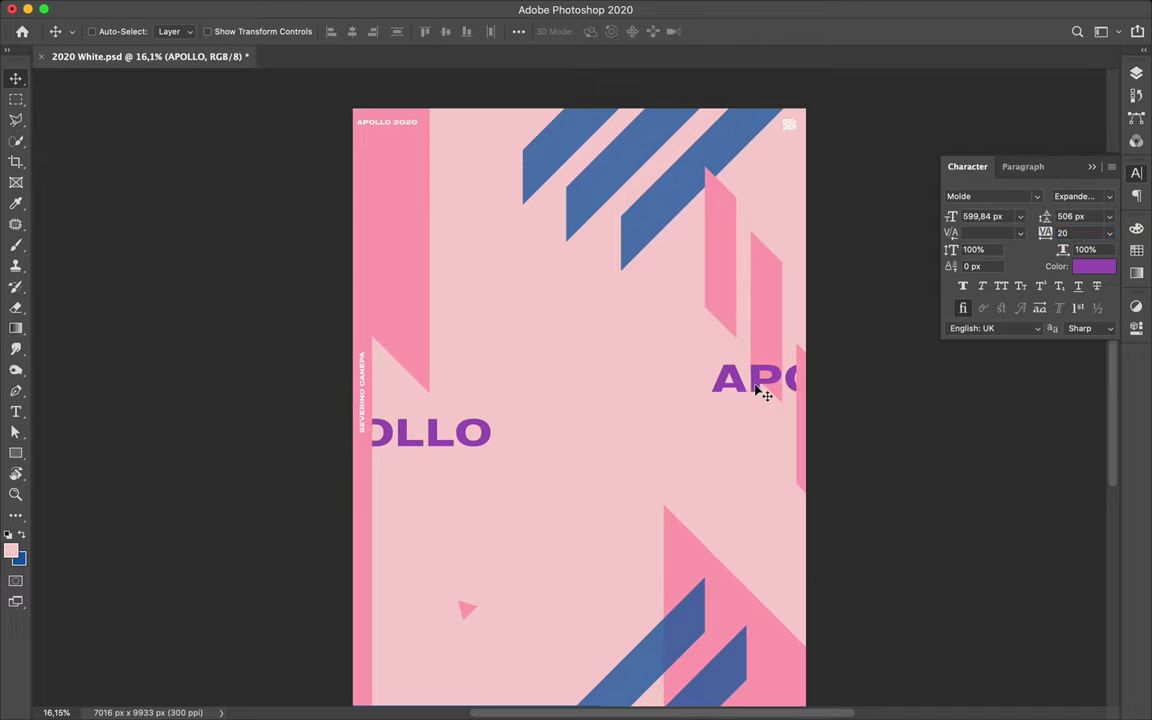
pyautogui.scroll(-2, 464, 444)
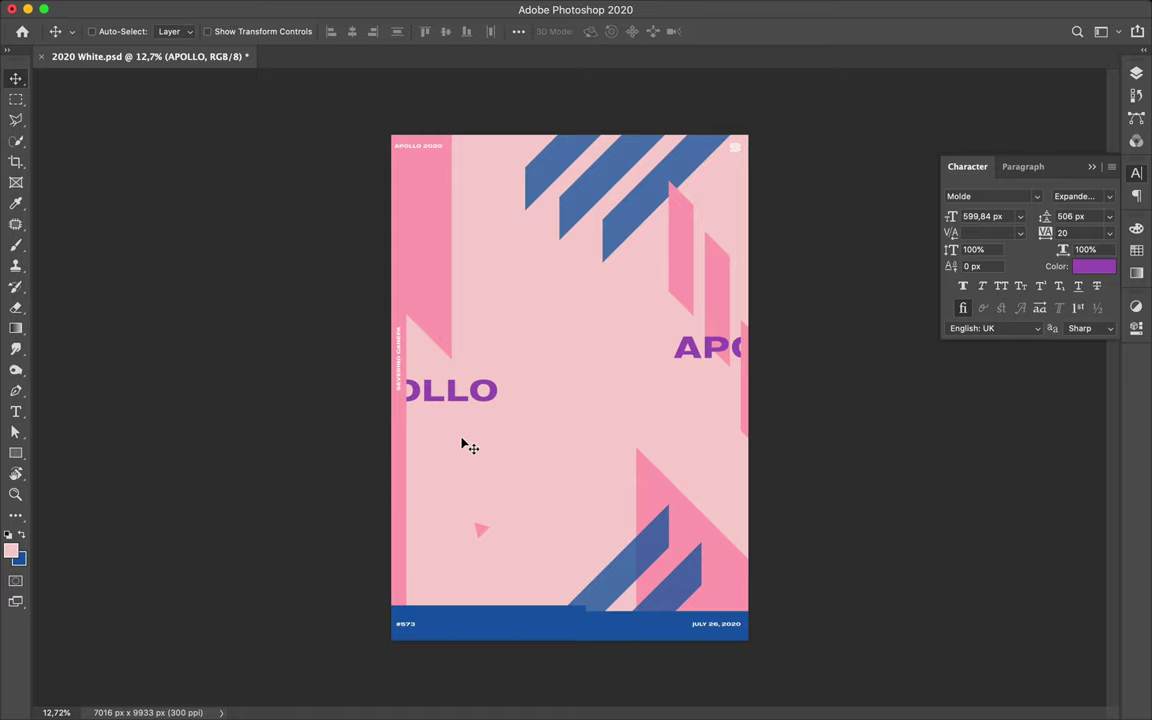
pyautogui.moveTo(553, 615); pyautogui.dragTo(558, 617)
# - Draw a stepped blue pen shape and position it on the footer
pyautogui.press('p')
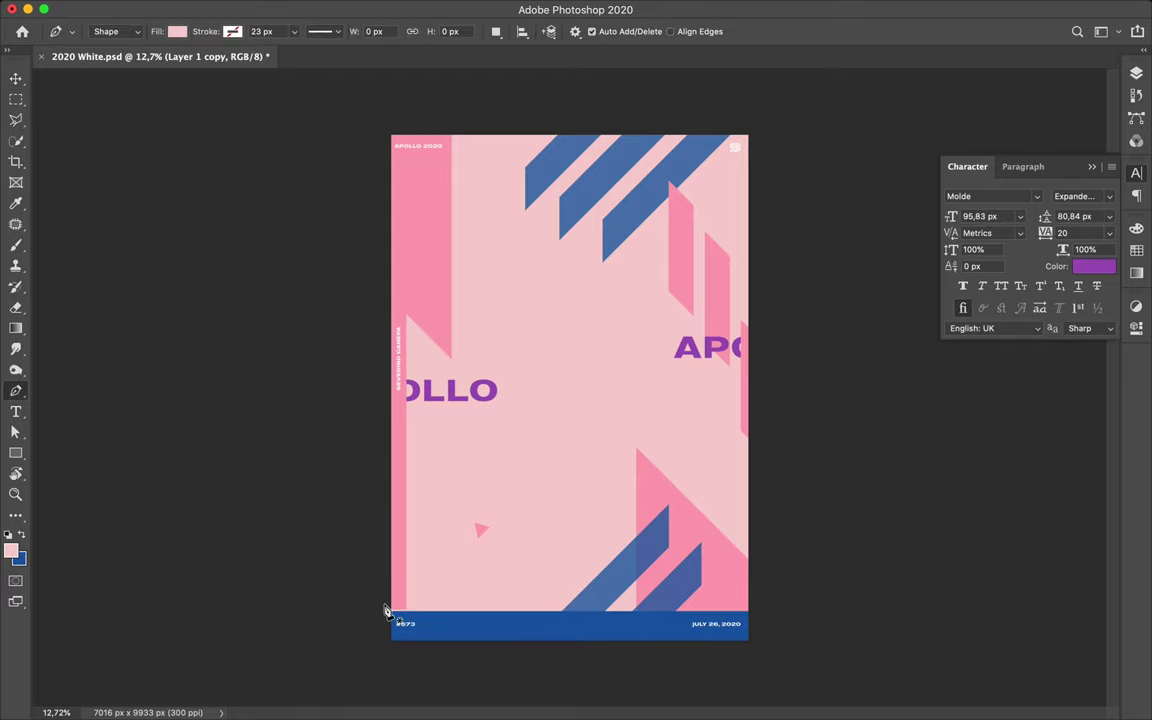
pyautogui.press('x')
pyautogui.click(381, 605)
pyautogui.click(560, 605)
pyautogui.press('a')
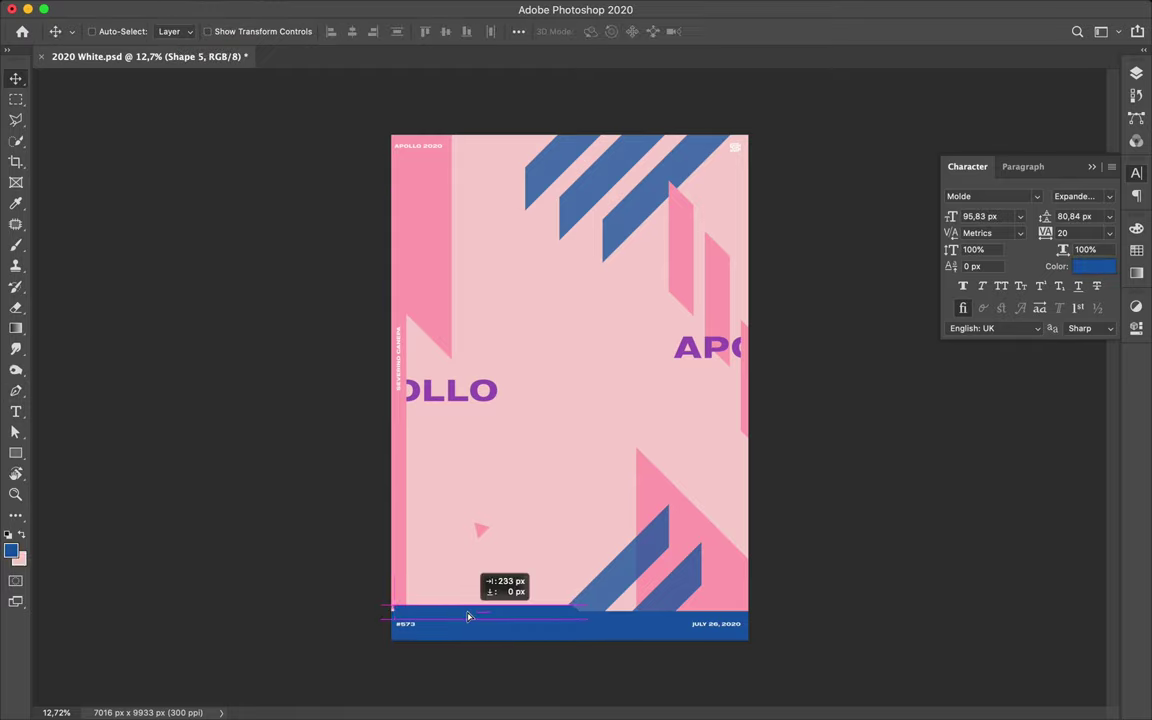
pyautogui.moveTo(381, 606); pyautogui.dragTo(397, 610)
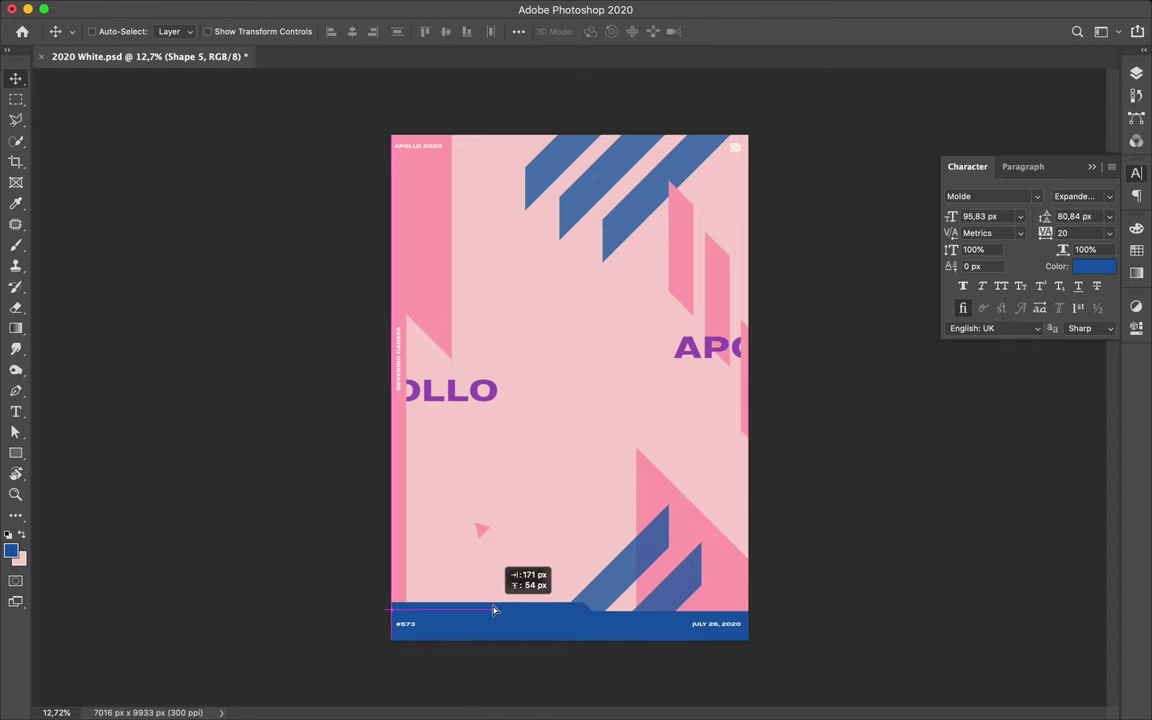
pyautogui.moveTo(385, 622); pyautogui.dragTo(375, 614)
pyautogui.press('v')
# - Shrink the top blue stripes to 63.82% into the top-right corner
pyautogui.hotkey('ctrl', '+')
pyautogui.hotkey('ctrl', '0')
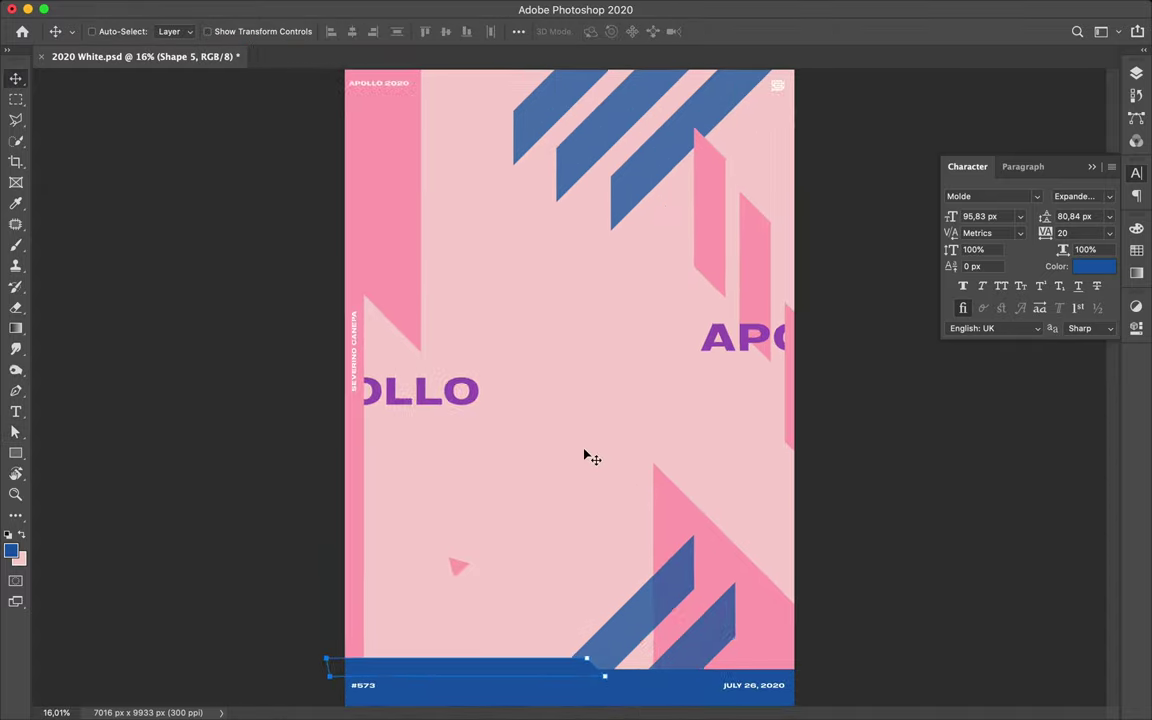
pyautogui.keyDown('ctrl'); pyautogui.click(584, 159); pyautogui.keyUp('ctrl')
pyautogui.hotkey('ctrl', 't')
pyautogui.moveTo(650, 229)
pyautogui.mouseDown()
pyautogui.moveTo(650, 128)
pyautogui.moveTo(707, 147)
pyautogui.moveTo(737, 128)
pyautogui.moveTo(745, 141)
pyautogui.mouseUp()
pyautogui.press('Return')
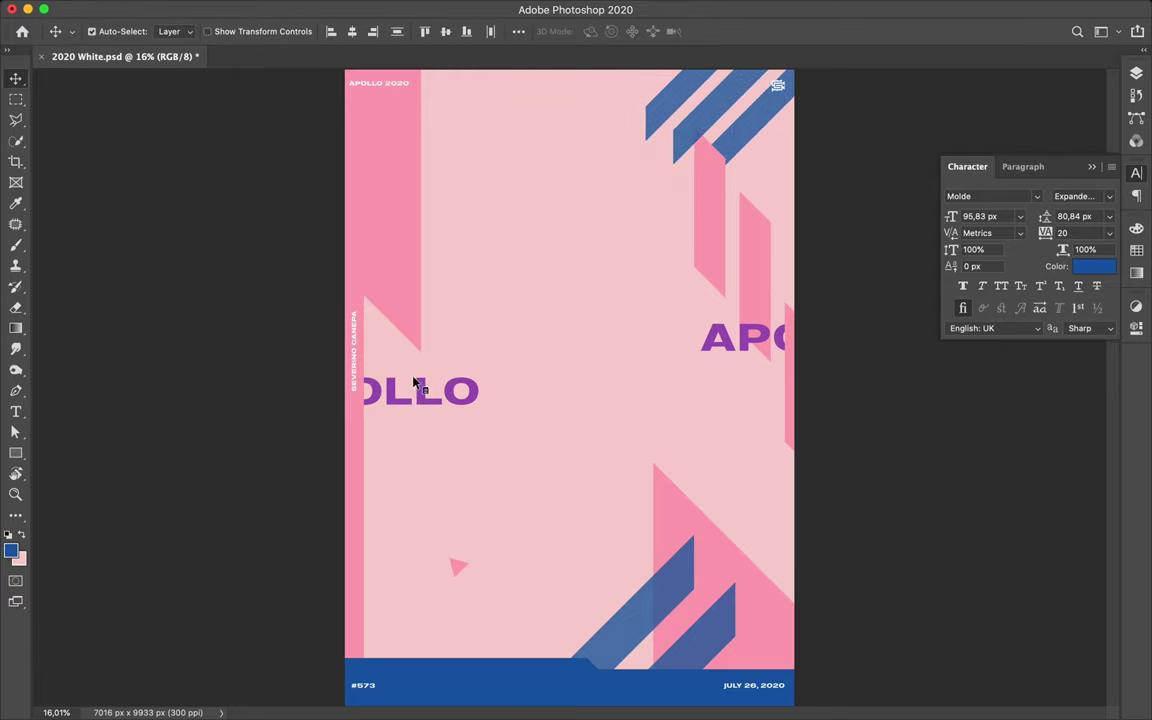
# - Save the poster with Ctrl+S
pyautogui.scroll(-1, 580, 313)
pyautogui.hotkey('ctrl', 's')
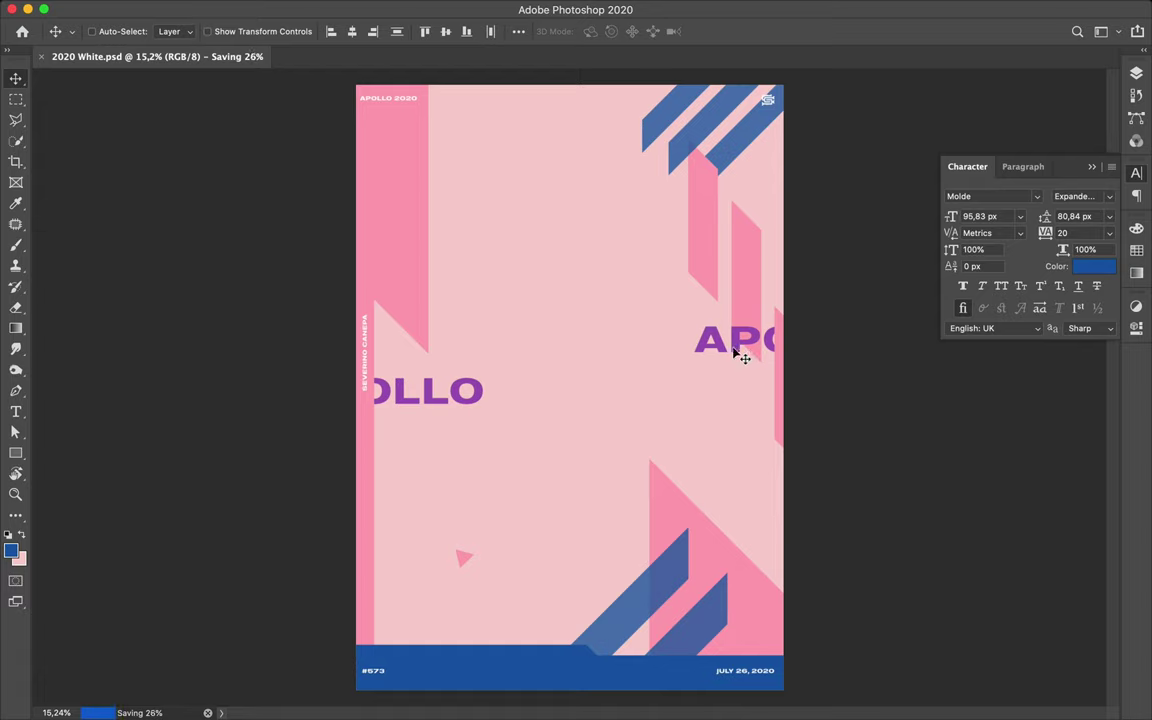
pyautogui.click(1136, 73)
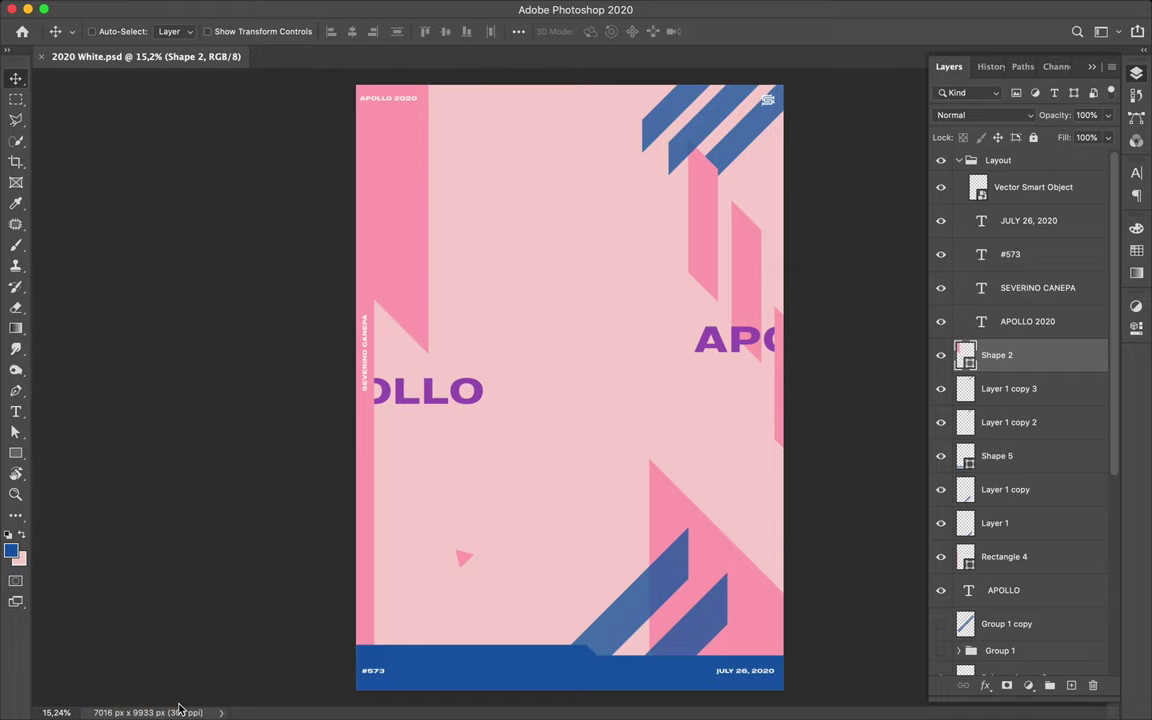
# - Switch the APOLLO title to Molde Expanded-Medium and nudge OLLO up slightly
pyautogui.scroll(2, 599, 404)
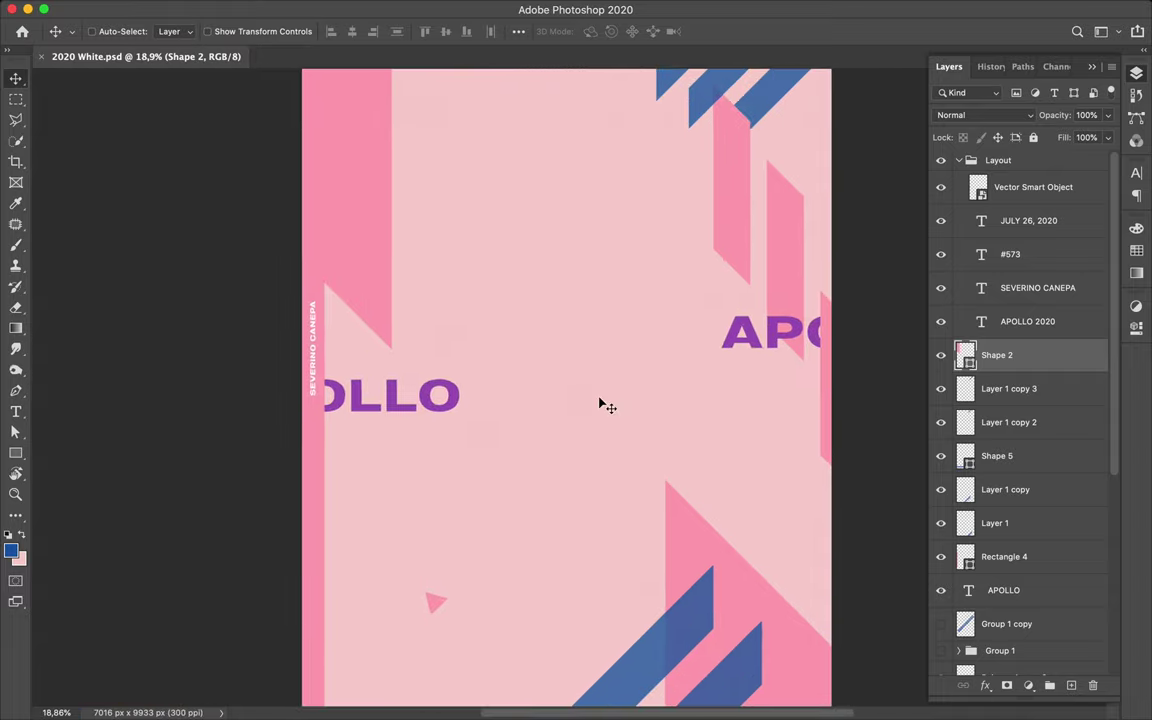
pyautogui.scroll(-3, 599, 404)
pyautogui.click(715, 348)
pyautogui.click(1136, 173)
pyautogui.click(1080, 196)
pyautogui.click(1077, 128)
pyautogui.click(737, 346)
pyautogui.moveTo(428, 404); pyautogui.dragTo(427, 401)
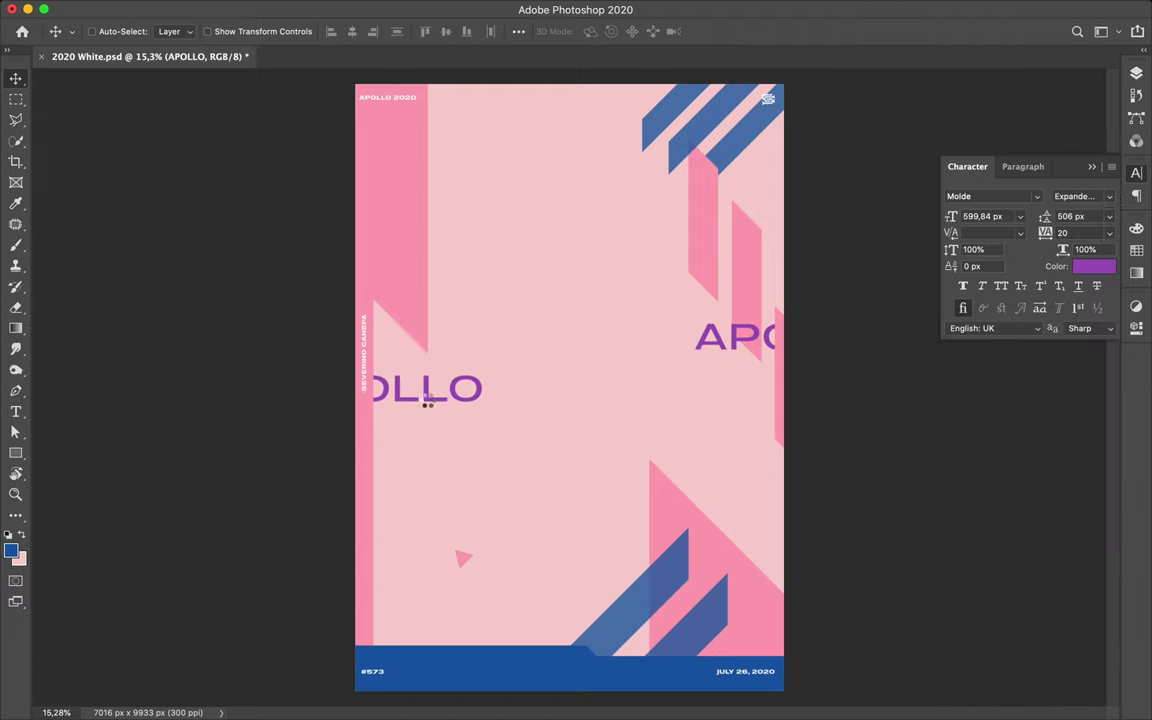
# - Test a Hue/Saturation adjustment layer, then delete it to keep the original colours
pyautogui.scroll(-1, 560, 404)
pyautogui.click(1136, 73)
pyautogui.click(1000, 235)
pyautogui.click(1027, 685)
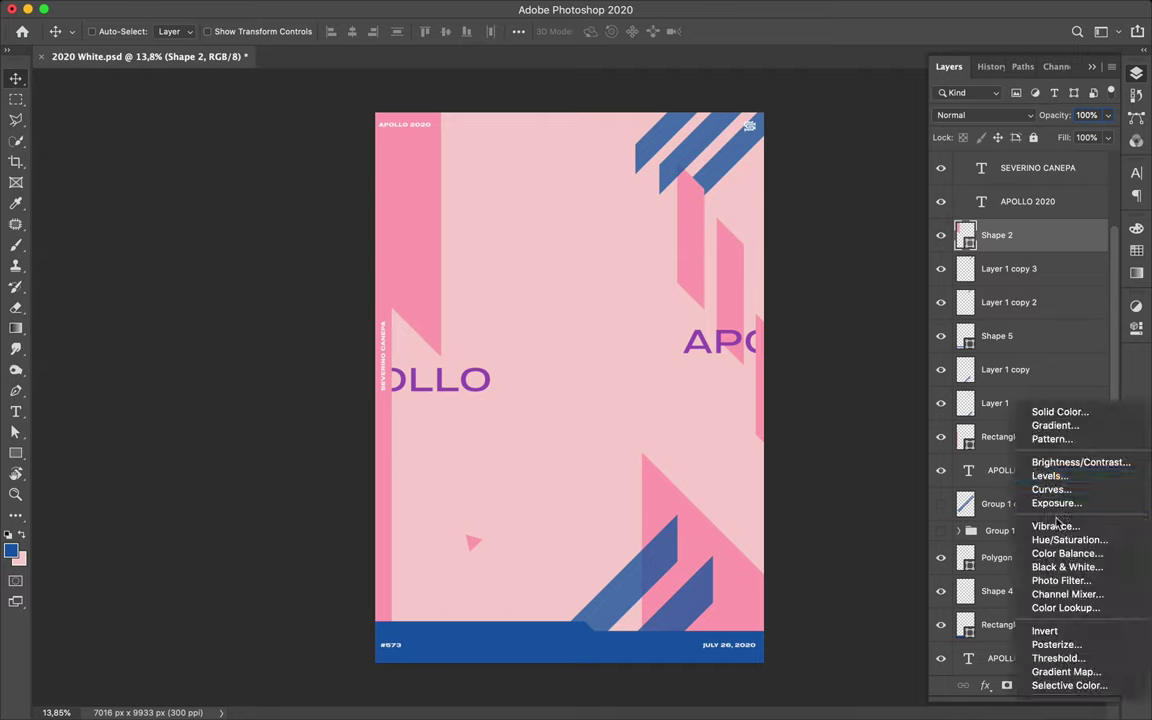
pyautogui.click(1047, 540)
pyautogui.moveTo(999, 412)
pyautogui.mouseDown()
pyautogui.moveTo(1070, 412)
pyautogui.moveTo(1013, 412)
pyautogui.mouseUp()
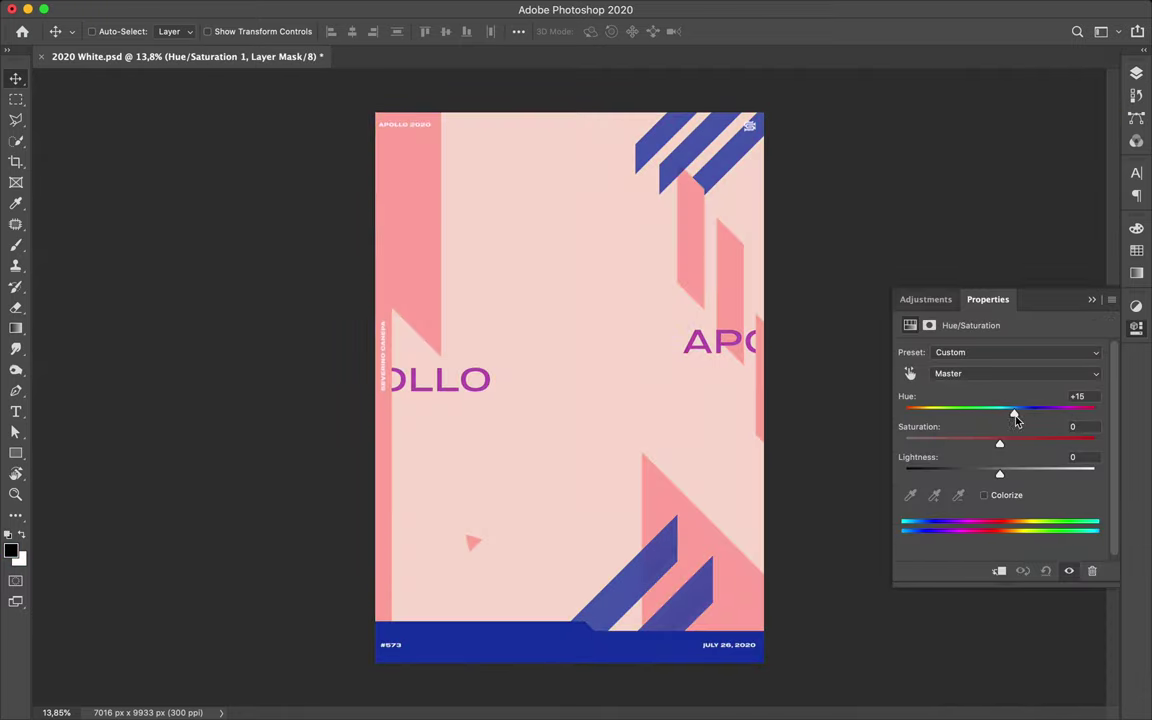
pyautogui.click(1091, 570)
pyautogui.click(487, 381)
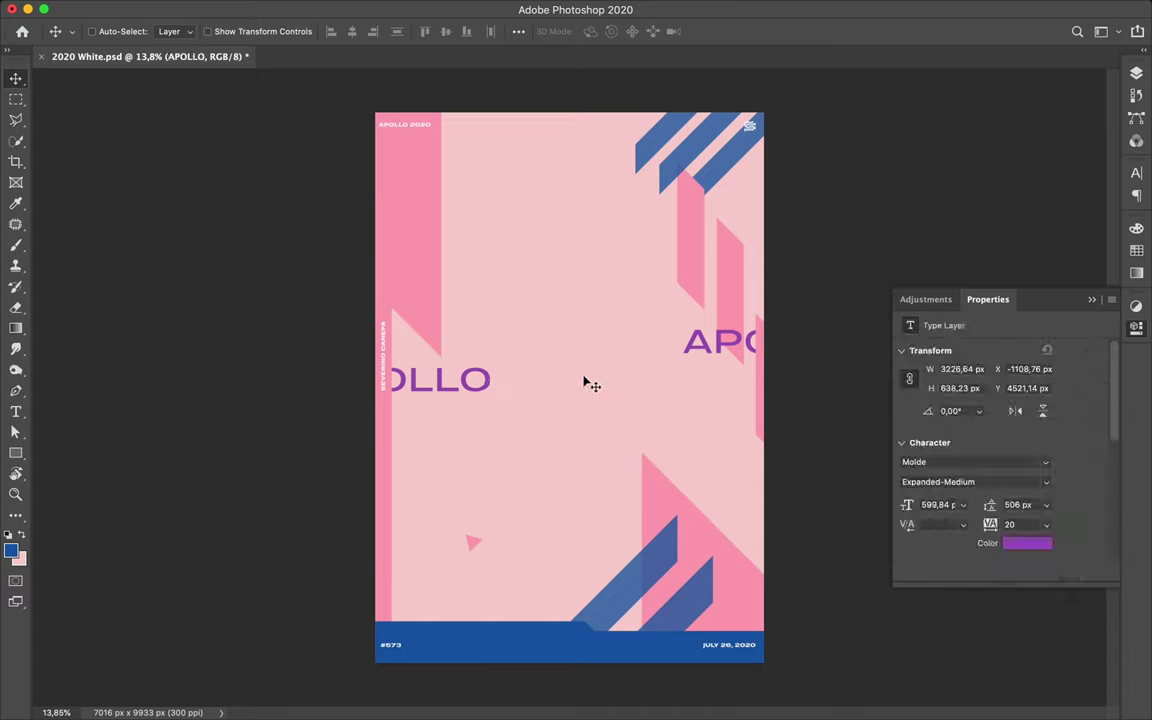
pyautogui.click(645, 652)
# - Draw a four-point pink angled shape and move it to the lower left
pyautogui.click(476, 546)
pyautogui.click(391, 524)
pyautogui.press('p')
pyautogui.click(382, 542)
pyautogui.click(478, 447)
pyautogui.click(592, 447)
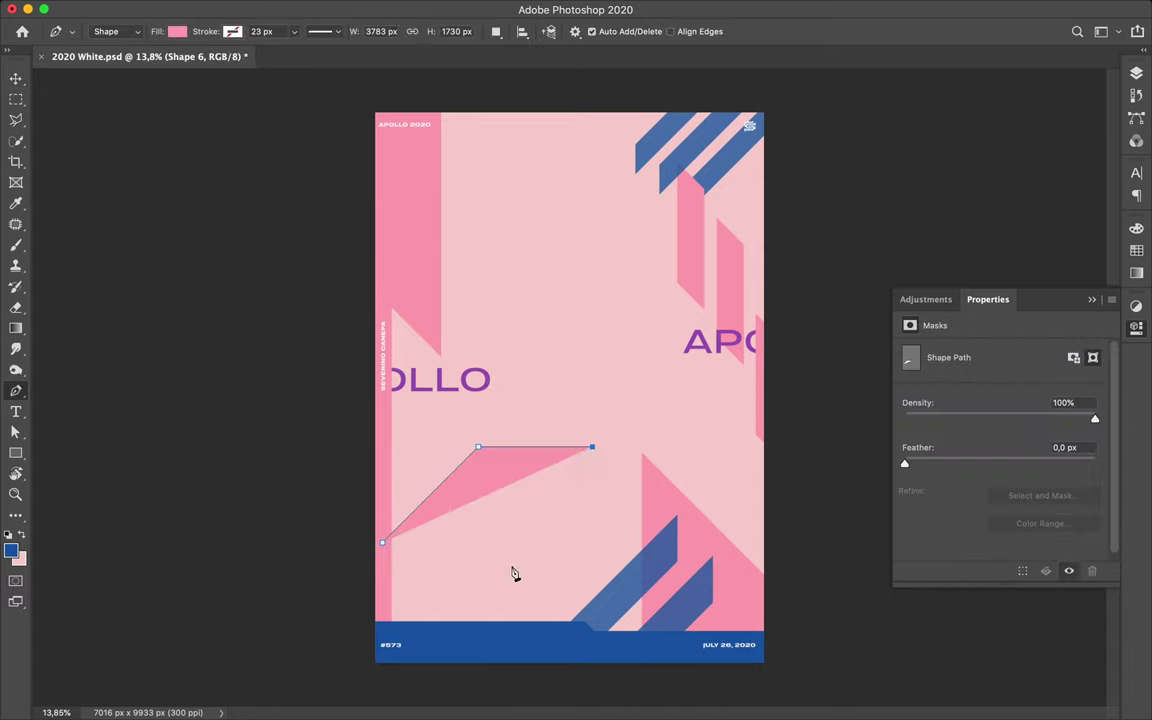
pyautogui.click(471, 567)
pyautogui.press('v')
pyautogui.moveTo(456, 556); pyautogui.dragTo(450, 630)
# - Draw a blue diagonal stripe and copy it into three short stripes on the right edge
pyautogui.click(1136, 250)
pyautogui.press('p')
pyautogui.click(602, 352)
pyautogui.click(782, 530)
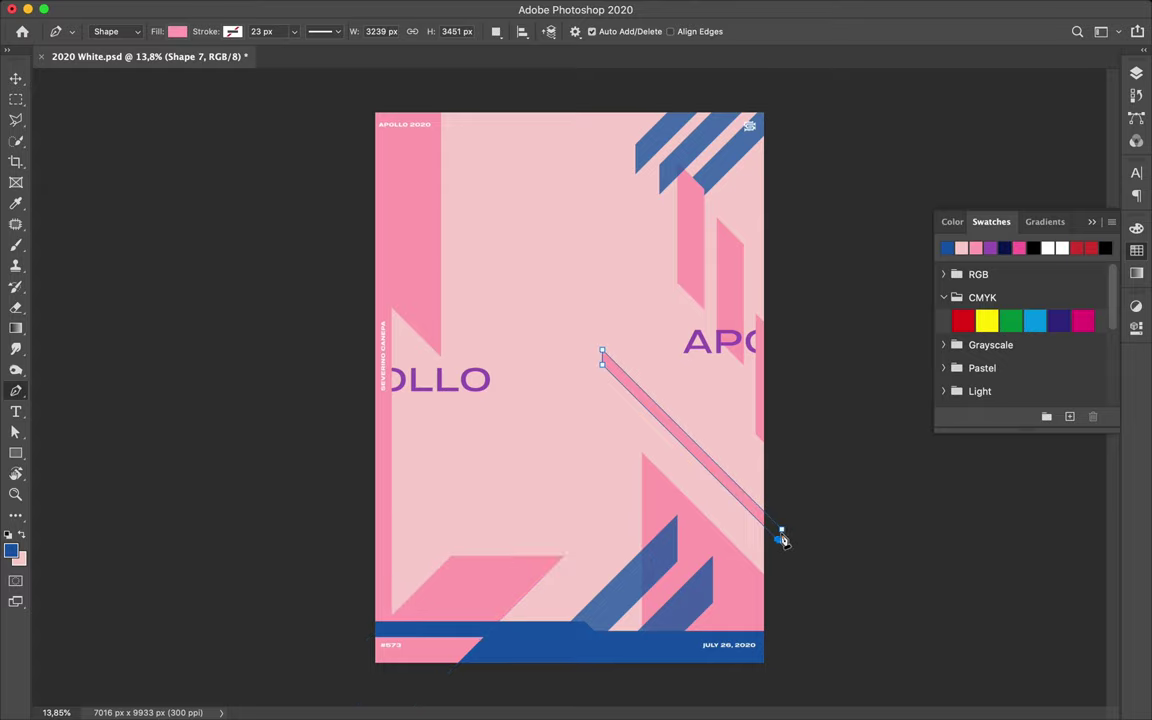
pyautogui.click(947, 248)
pyautogui.press('v')
pyautogui.moveTo(735, 495)
pyautogui.mouseDown()
pyautogui.moveTo(797, 573)
pyautogui.moveTo(766, 503)
pyautogui.mouseUp()
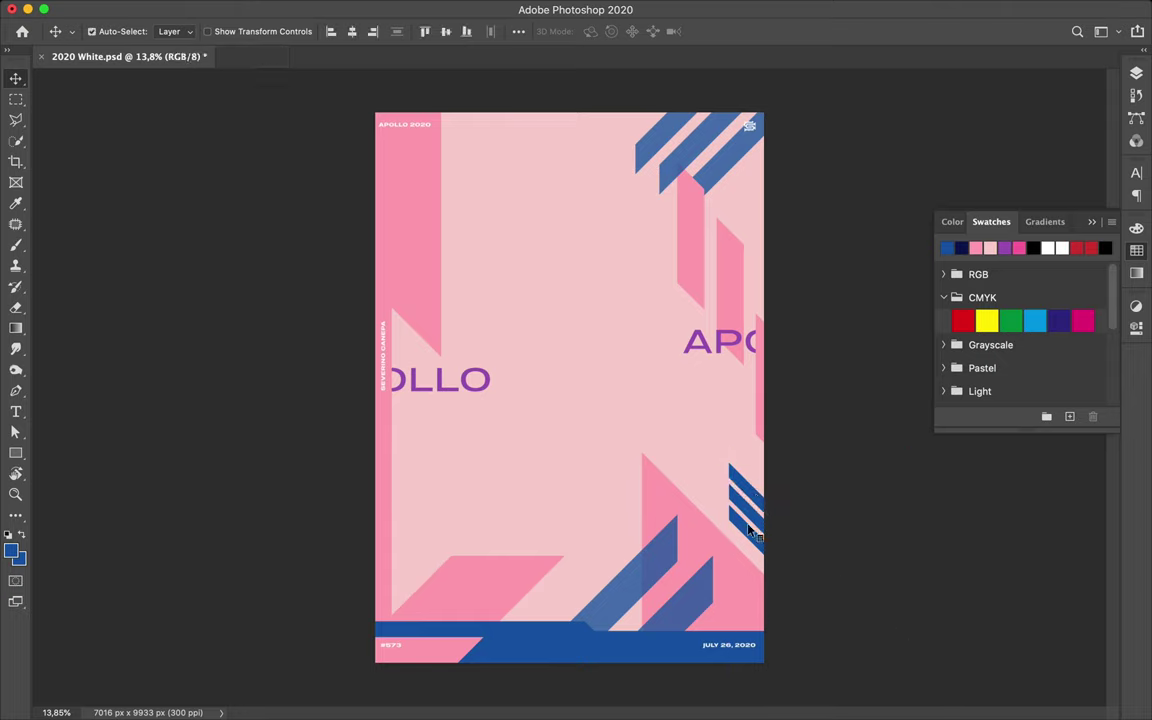
pyautogui.click(518, 31)
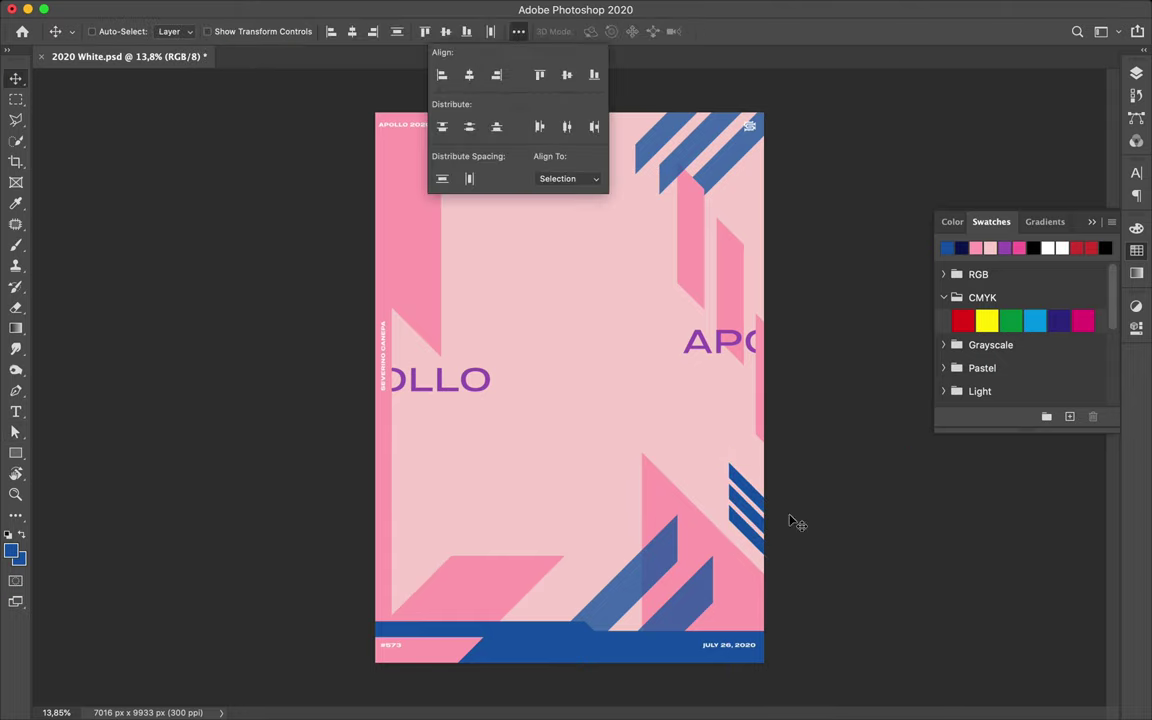
pyautogui.press('a')
pyautogui.press('Escape')
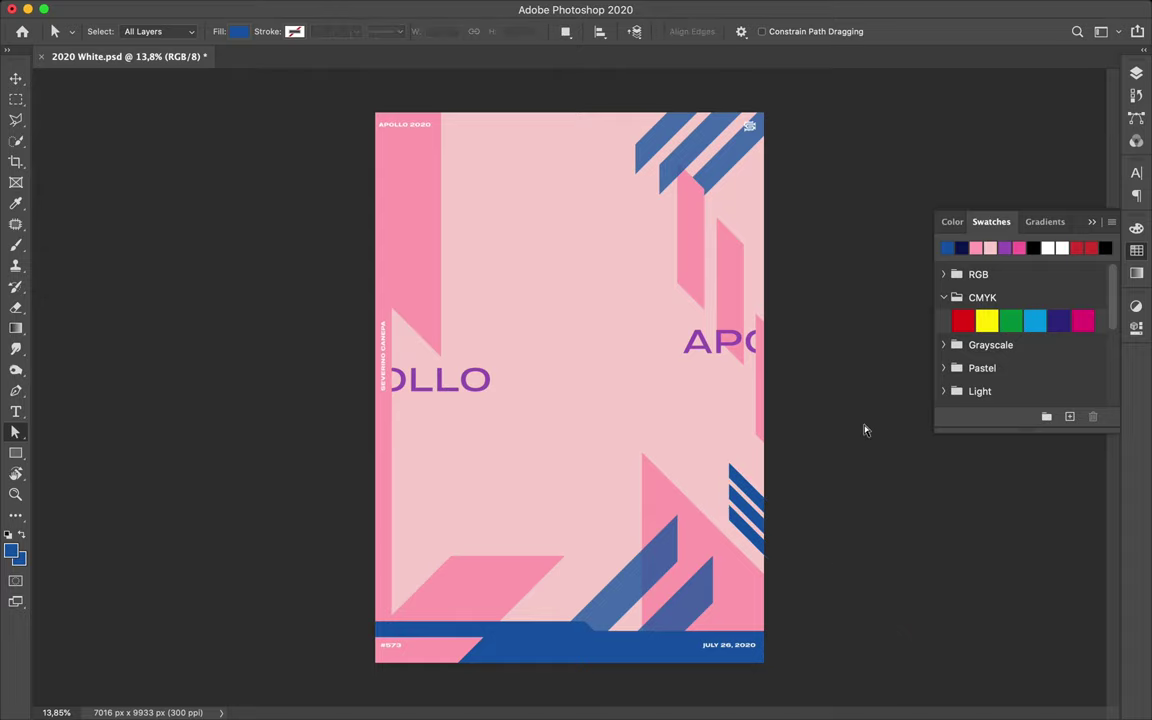
pyautogui.press('v')
# - Copy a pink stripe to the left, rotating and shrinking it into small stripe pairs
pyautogui.moveTo(690, 240)
pyautogui.mouseDown()
pyautogui.moveTo(495, 277)
pyautogui.moveTo(455, 255)
pyautogui.mouseUp()
pyautogui.hotkey('ctrl', 't')
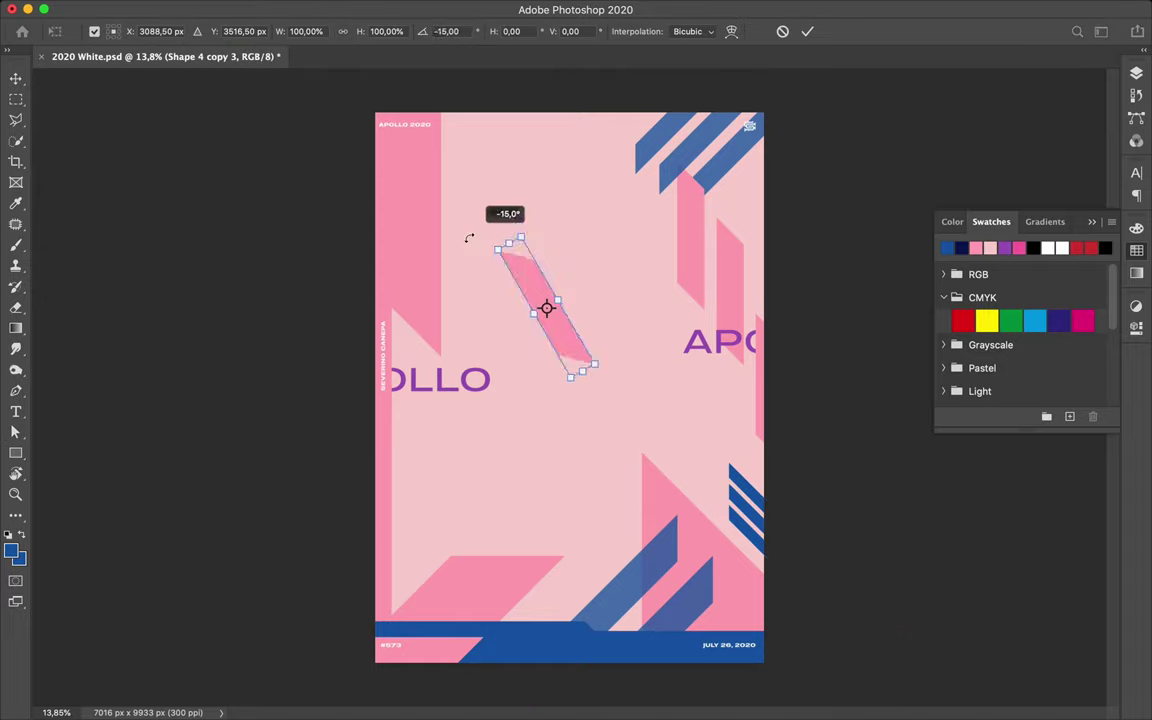
pyautogui.moveTo(584, 368)
pyautogui.mouseDown()
pyautogui.moveTo(481, 167)
pyautogui.moveTo(498, 169)
pyautogui.moveTo(419, 540)
pyautogui.moveTo(454, 538)
pyautogui.mouseUp()
pyautogui.press('Return')
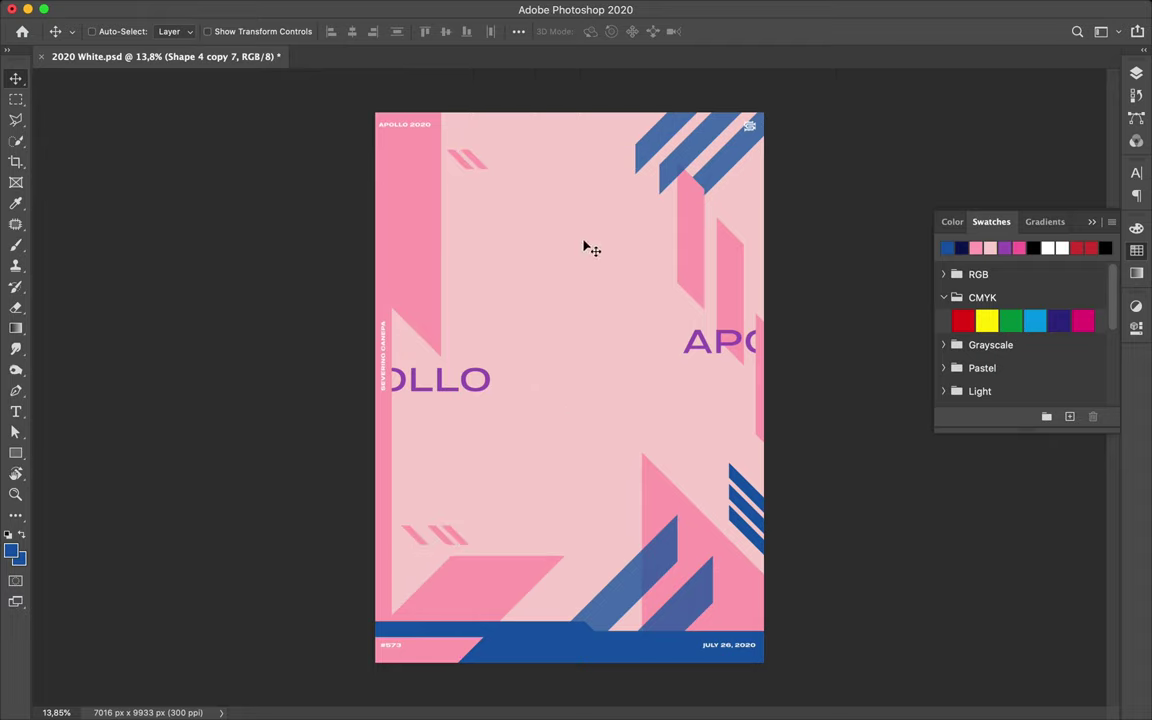
pyautogui.press('F7')
# - Draw a dark navy border shape and move it onto the right edge
pyautogui.click(1003, 624)
pyautogui.press('p')
pyautogui.click(639, 105)
pyautogui.click(731, 580)
pyautogui.click(773, 598)
pyautogui.press('F7')
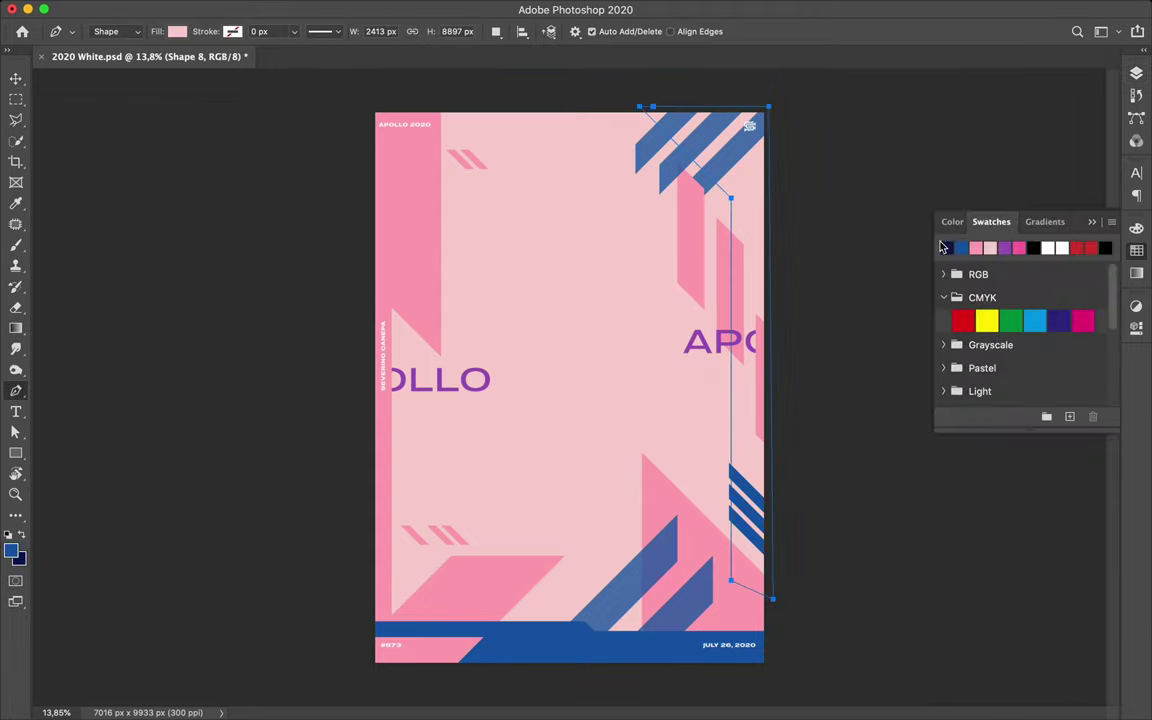
pyautogui.click(947, 247)
pyautogui.press('v')
pyautogui.moveTo(745, 213); pyautogui.dragTo(765, 200)
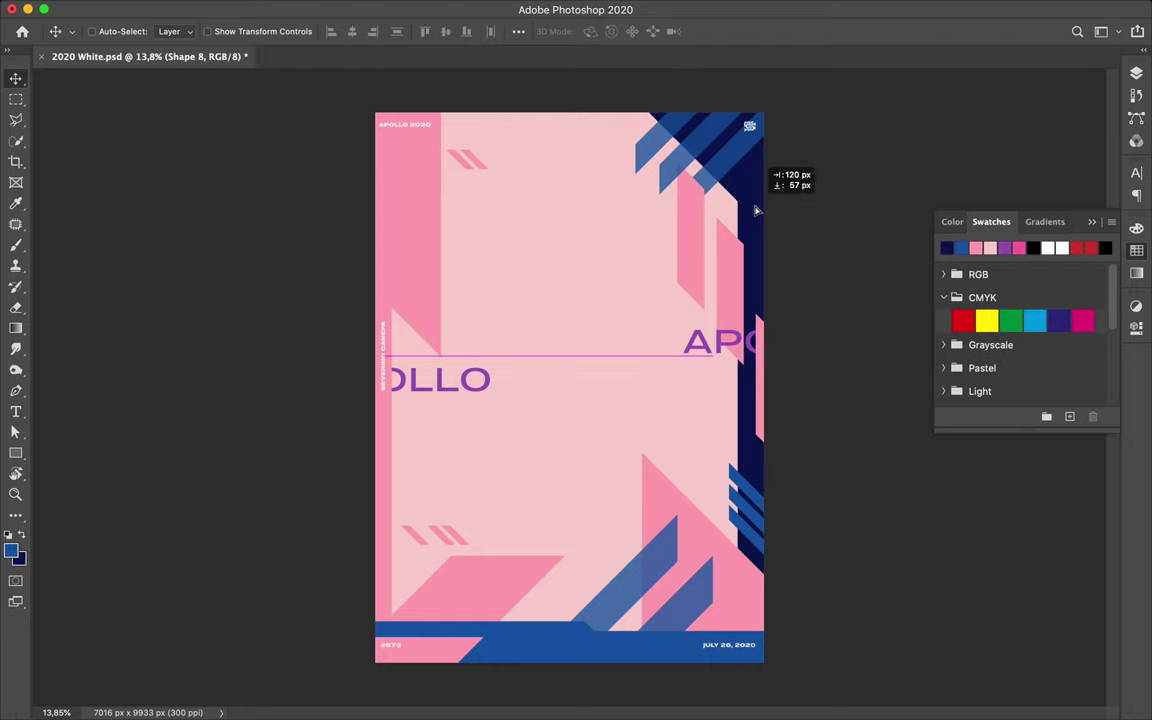
pyautogui.press('a')
pyautogui.press('v')
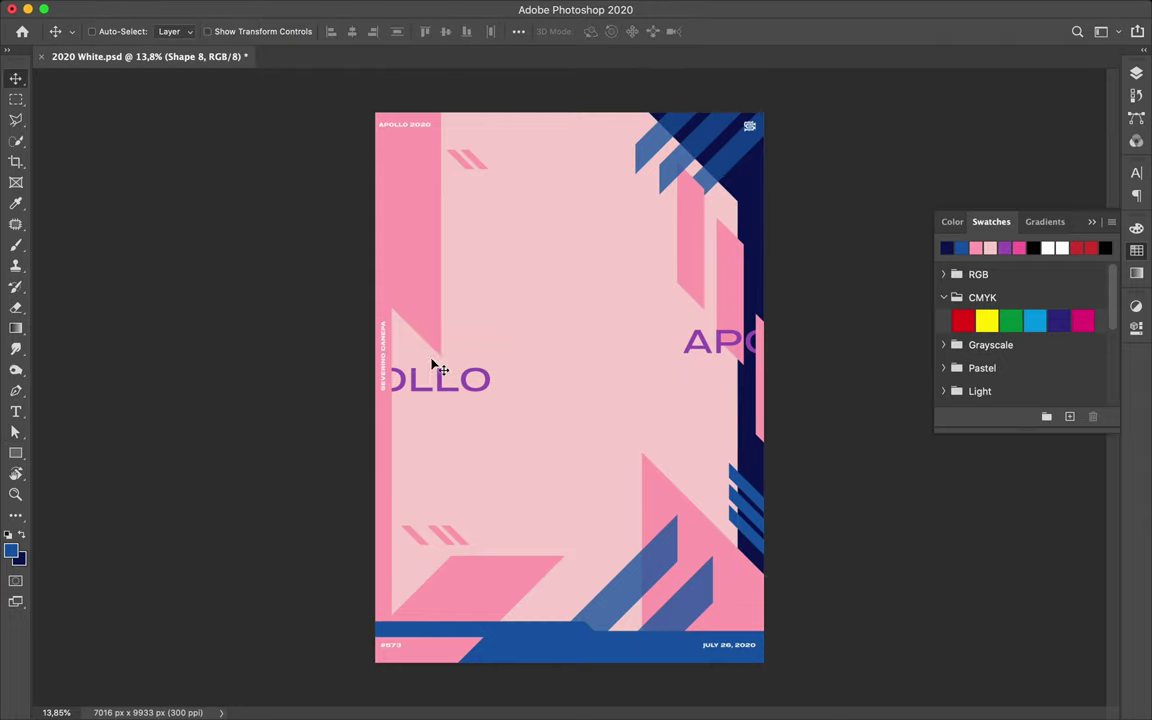
# - Draw a navy angled sliver along the lower left edge
pyautogui.press('p')
pyautogui.click(385, 427)
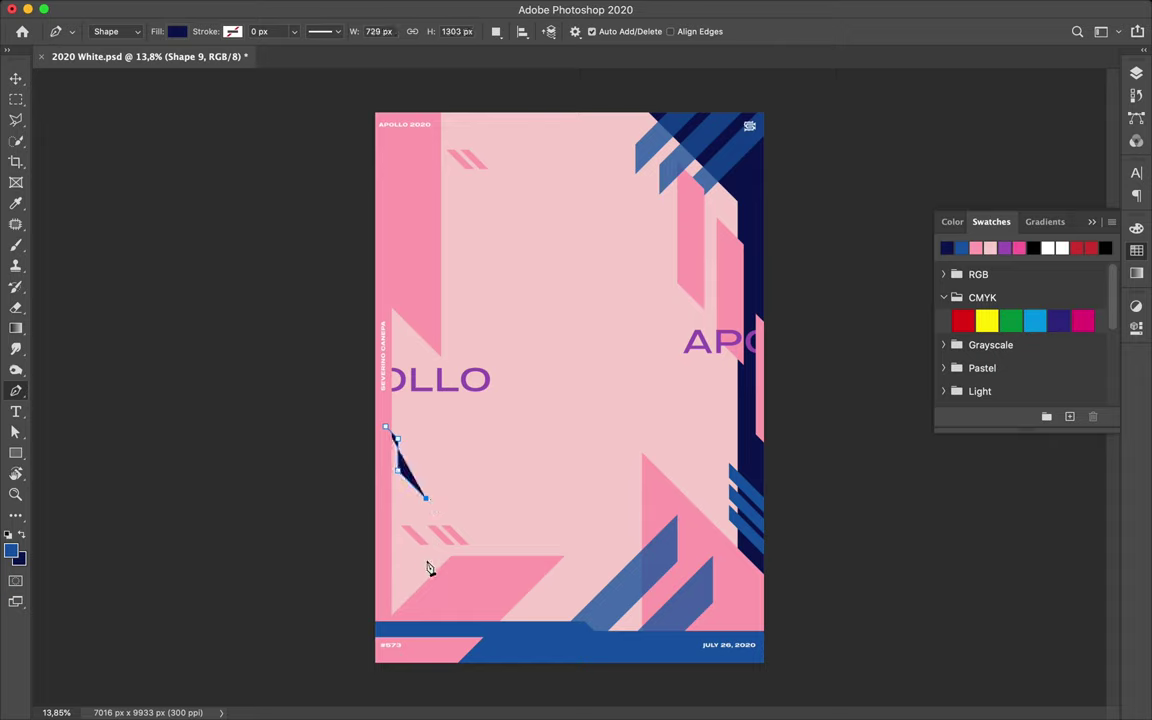
pyautogui.click(426, 562)
pyautogui.click(397, 563)
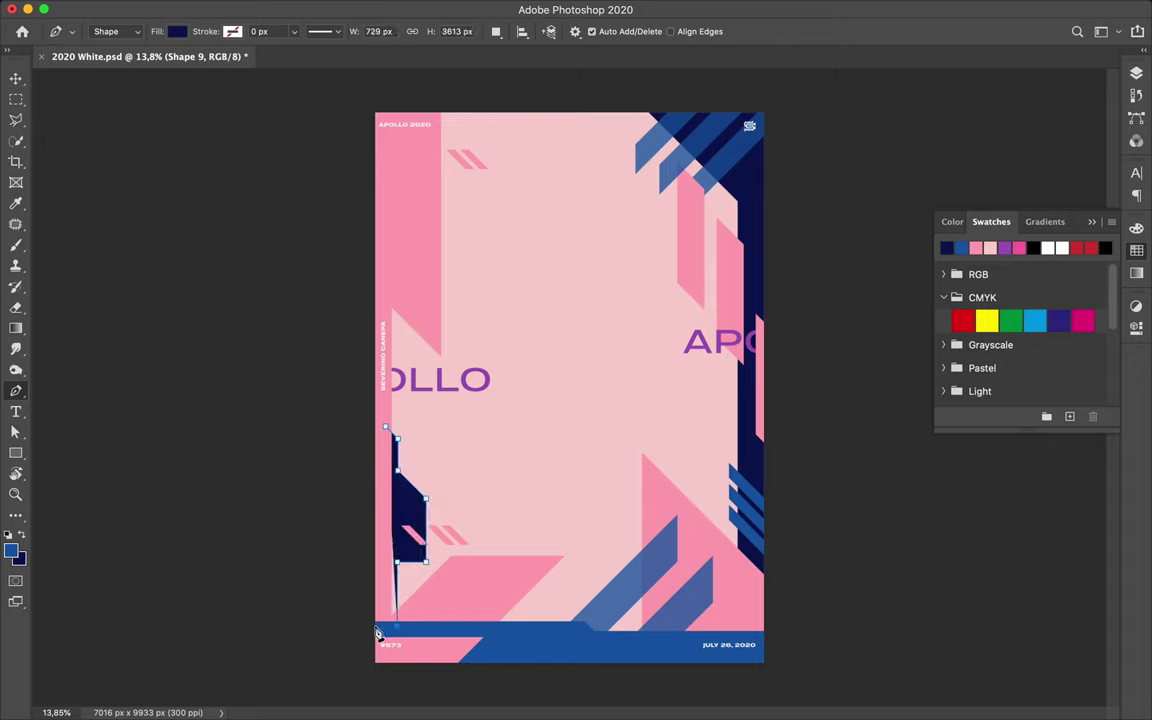
pyautogui.click(385, 429)
pyautogui.press('a')
pyautogui.press('BackSpace')
pyautogui.press('p')
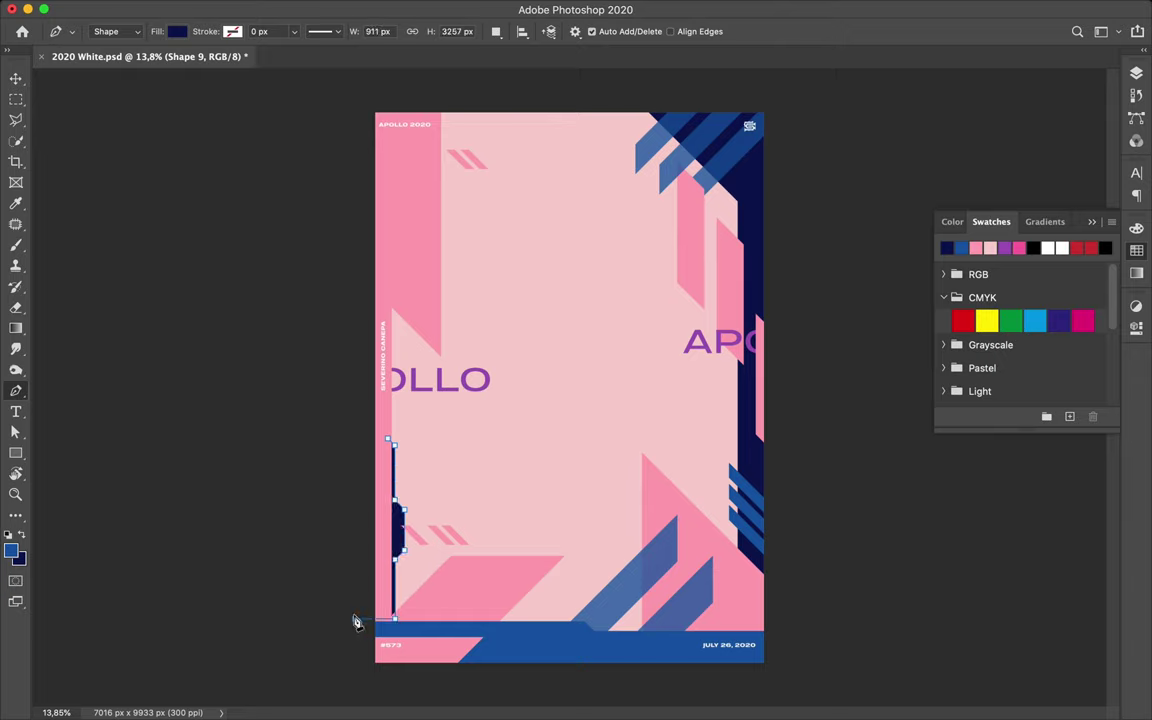
pyautogui.press('a')
pyautogui.click(405, 437)
pyautogui.press('v')
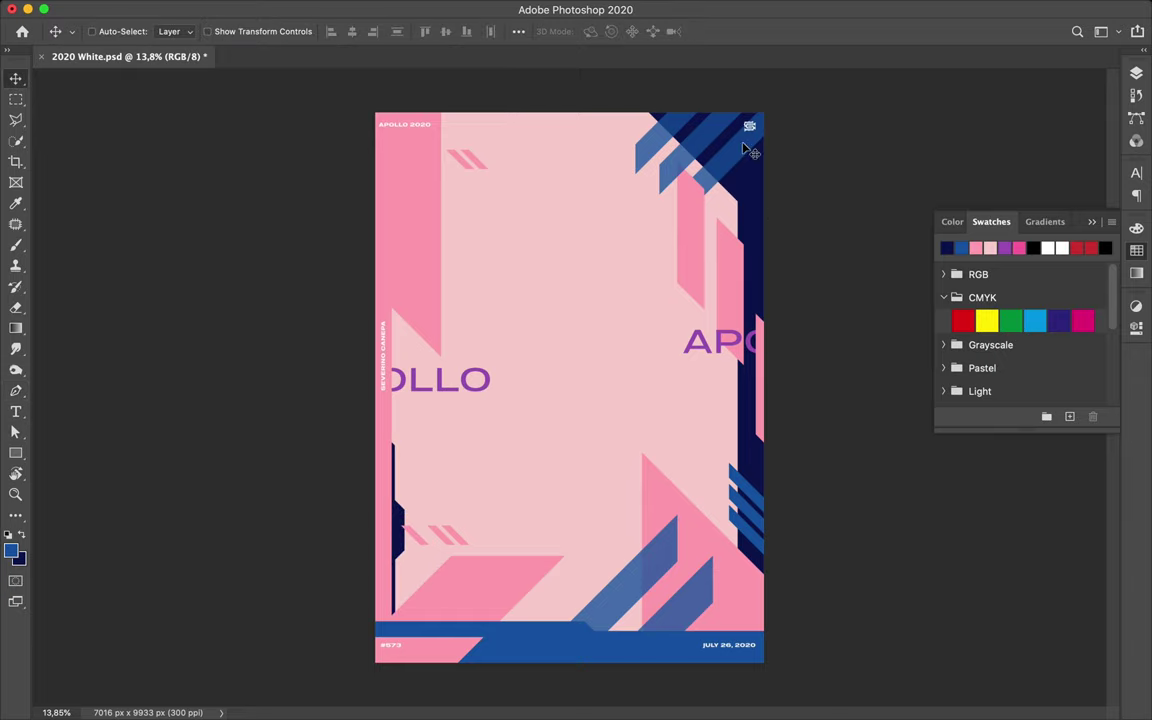
# - Add a light pink corner shape, move it beneath Shape 7 copy 2, and merge shapes
pyautogui.click(15, 390)
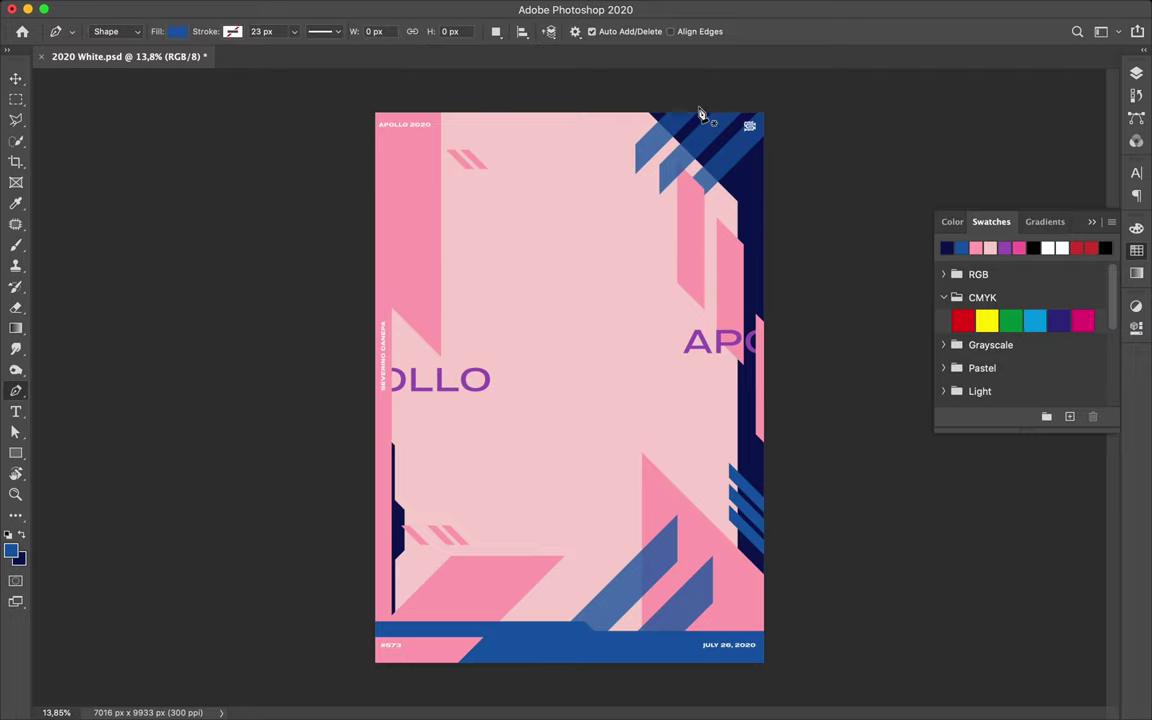
pyautogui.click(685, 107)
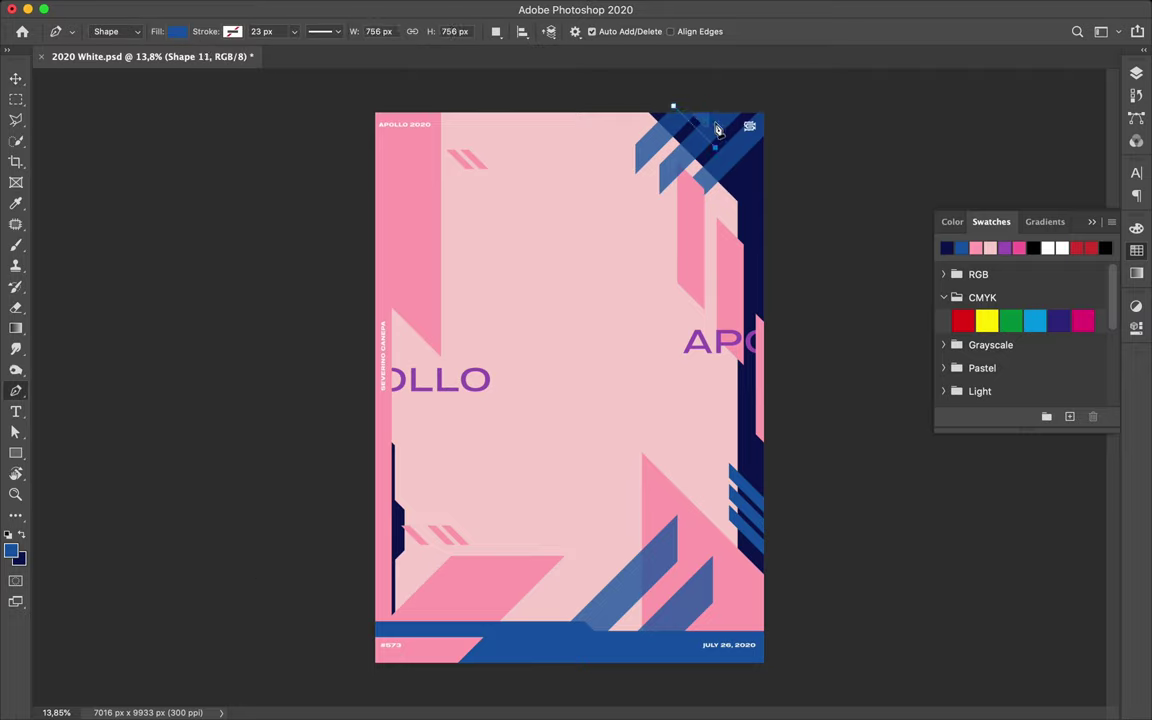
pyautogui.click(990, 246)
pyautogui.moveTo(1011, 213); pyautogui.dragTo(990, 510)
pyautogui.press('Return')
pyautogui.press('a')
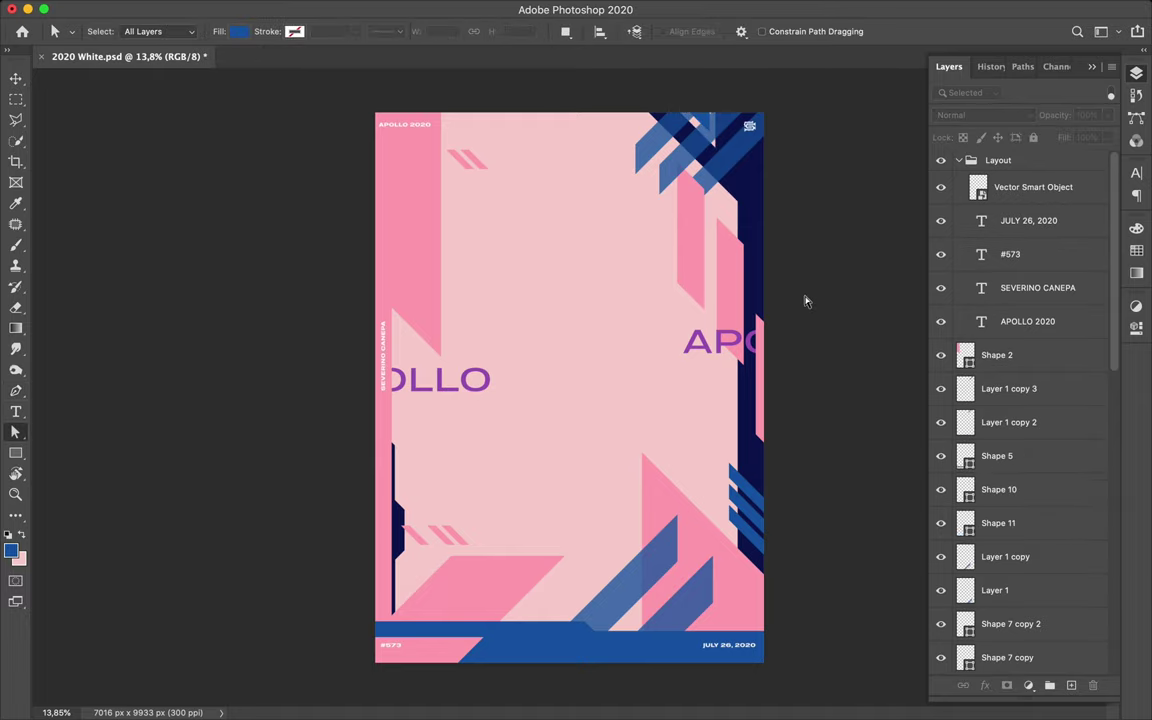
pyautogui.moveTo(967, 489)
pyautogui.mouseDown()
pyautogui.moveTo(1000, 175)
pyautogui.moveTo(1002, 607)
pyautogui.mouseUp()
pyautogui.press('v')
pyautogui.hotkey('ctrl', 'e')
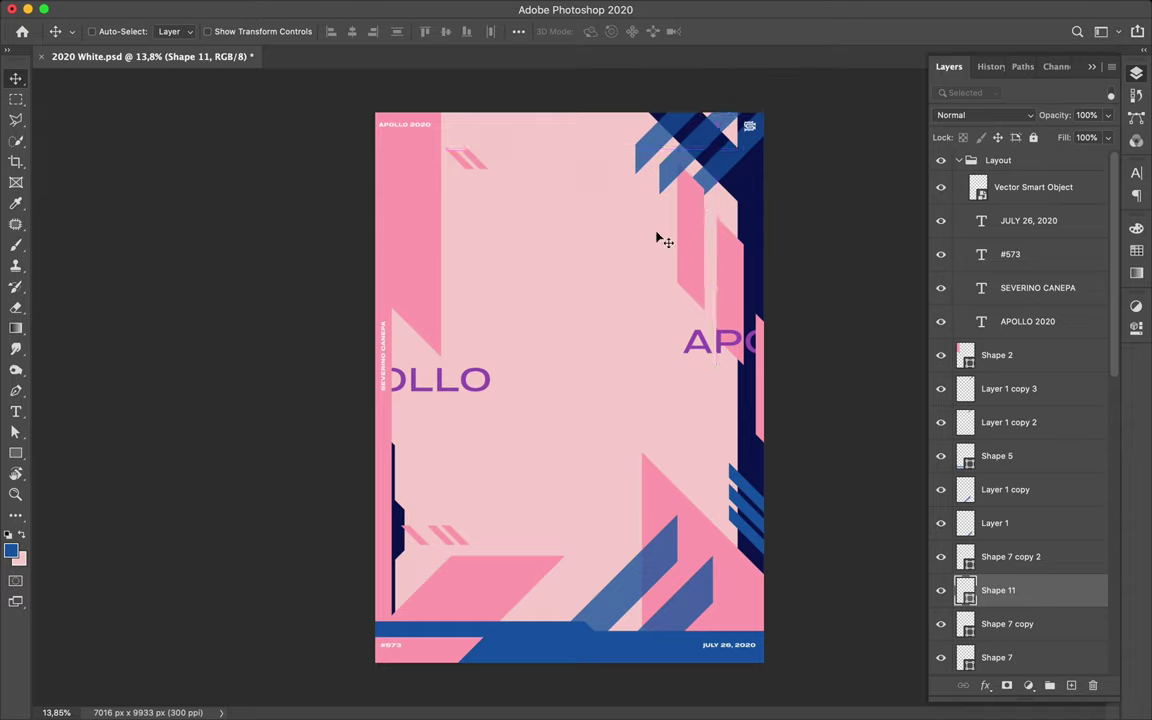
pyautogui.press('a')
pyautogui.click(398, 571)
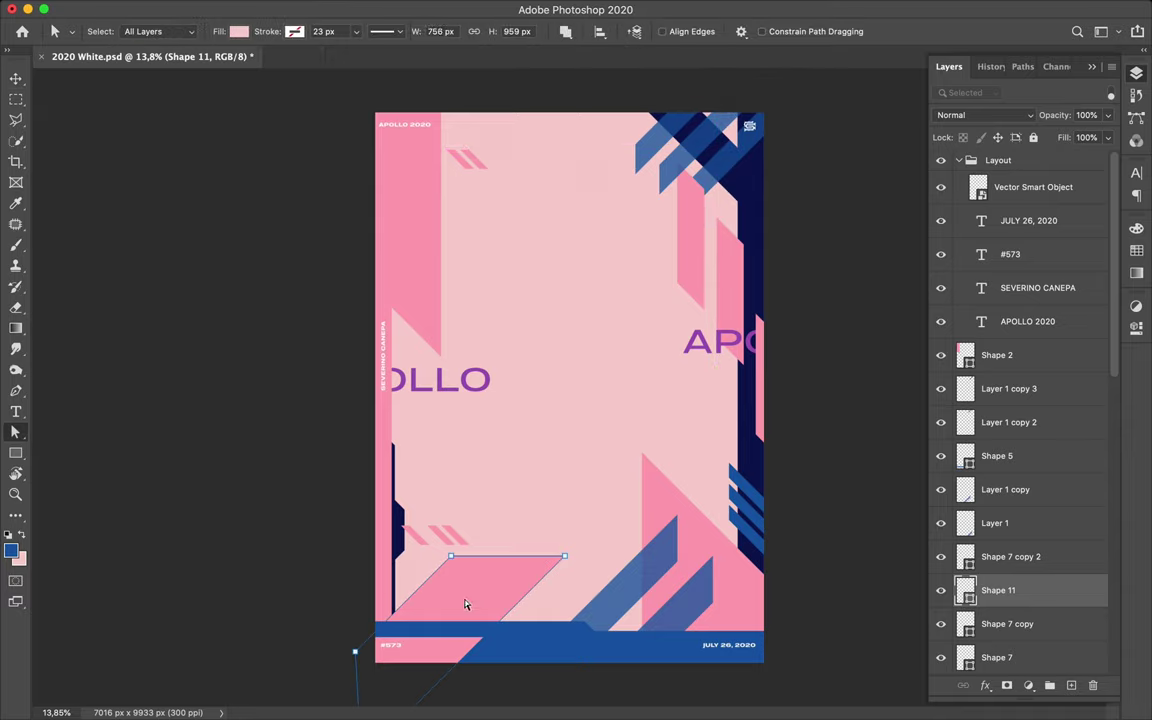
# - Place a copy of APOLLO at the upper centre in a Compressed font style
pyautogui.press('v')
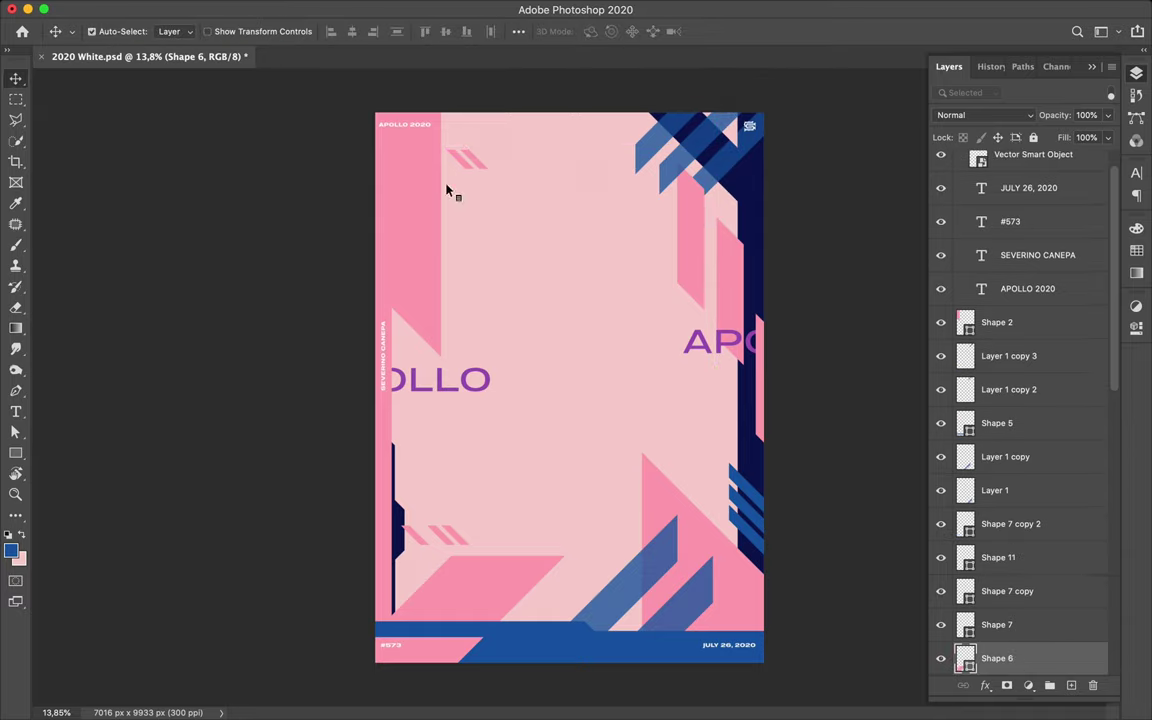
pyautogui.press('p')
pyautogui.press('v')
pyautogui.moveTo(494, 393); pyautogui.dragTo(636, 272)
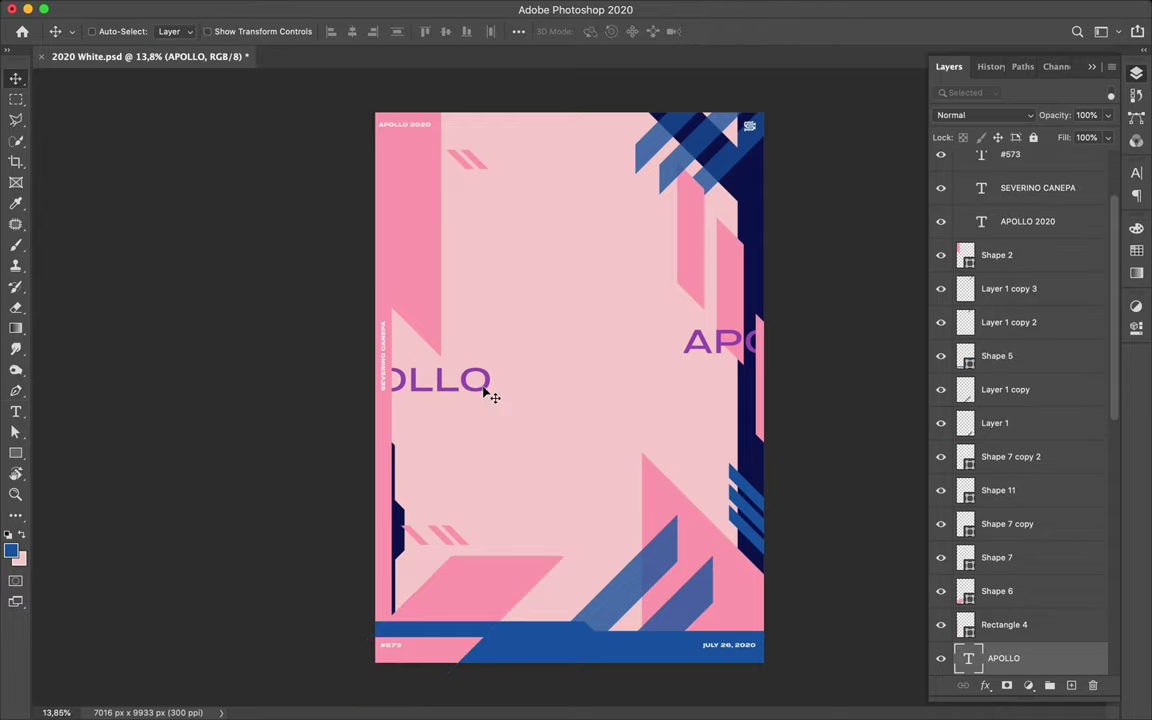
pyautogui.click(1100, 190)
pyautogui.scroll(10, 1112, 203)
pyautogui.click(977, 172)
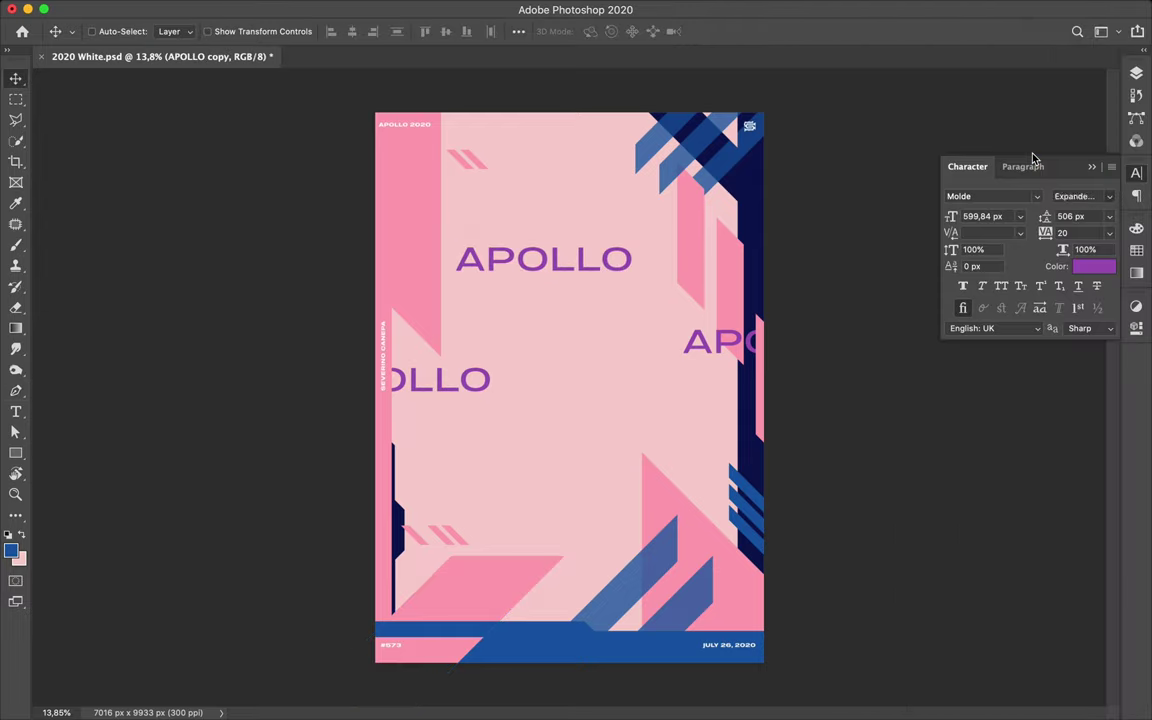
pyautogui.click(1080, 234)
pyautogui.moveTo(505, 220); pyautogui.dragTo(566, 262)
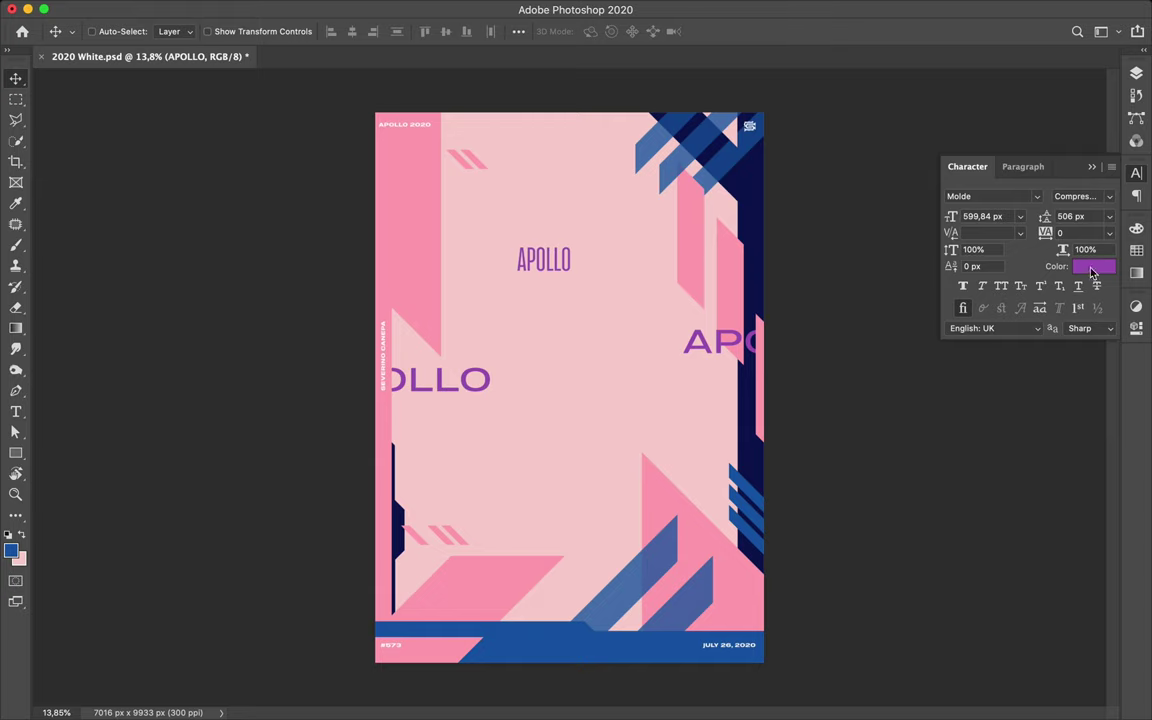
# - Colour the compressed APOLLO navy, spread its letters far apart, and shift it sideways
pyautogui.click(1137, 251)
pyautogui.moveTo(961, 248); pyautogui.dragTo(543, 265)
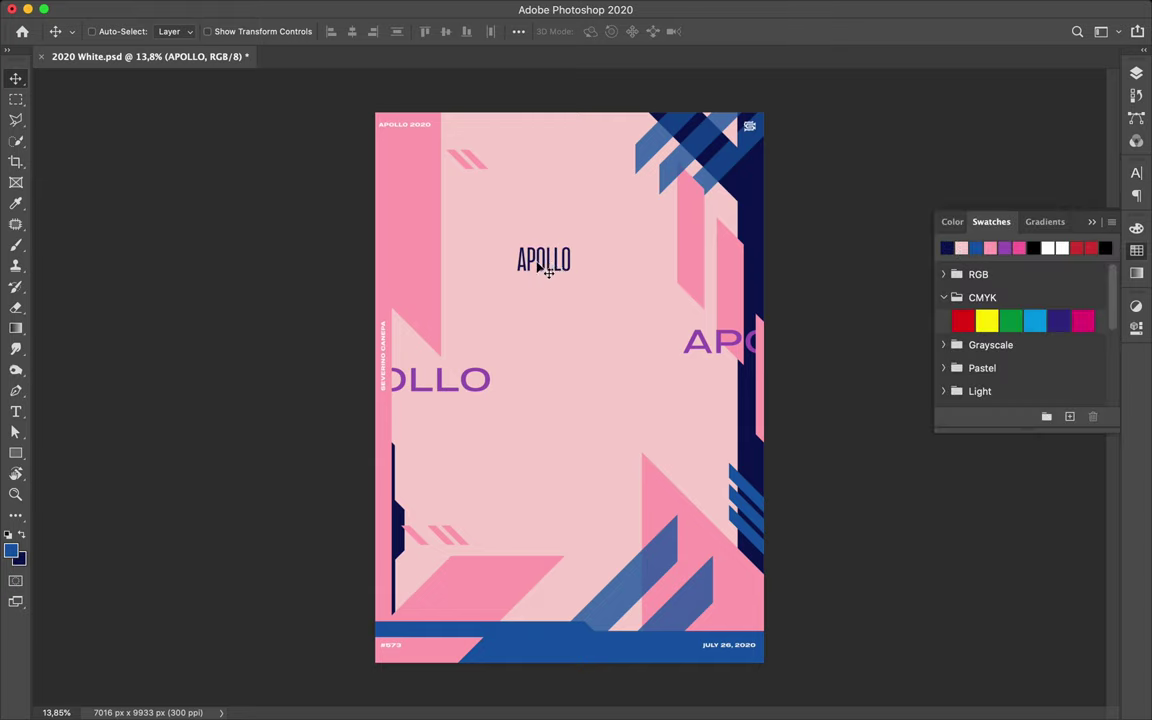
pyautogui.click(1136, 172)
pyautogui.moveTo(1045, 232); pyautogui.dragTo(1148, 121)
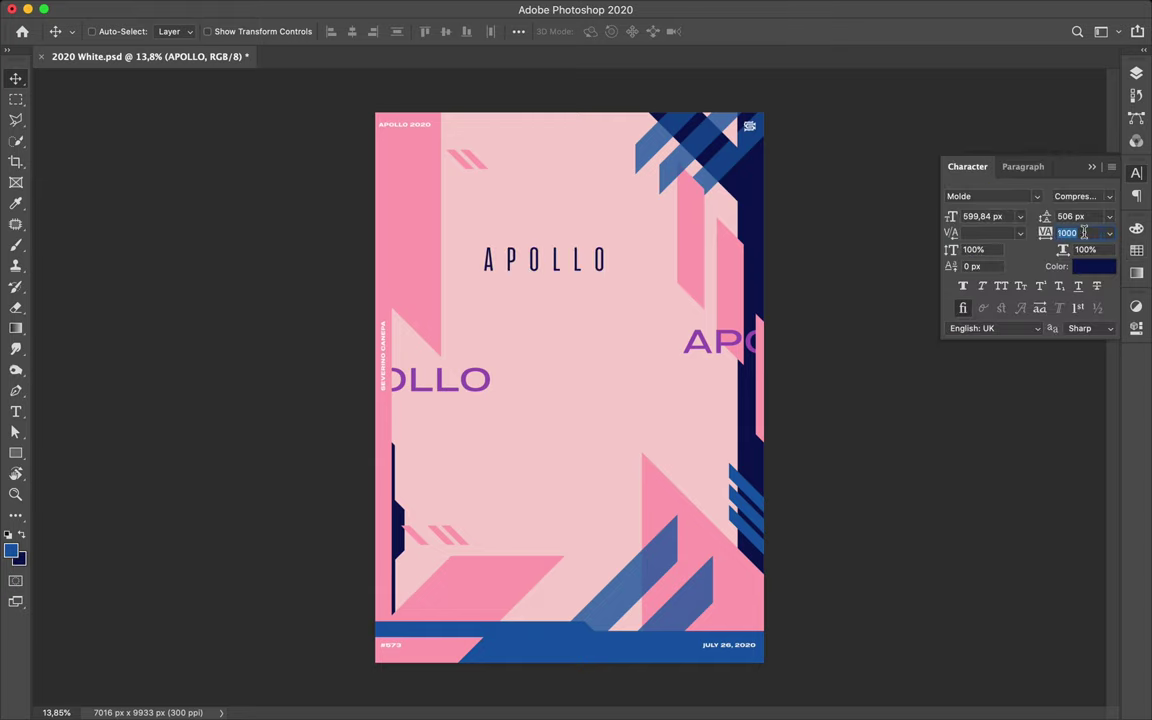
pyautogui.click(1136, 73)
pyautogui.moveTo(648, 262); pyautogui.dragTo(673, 266)
pyautogui.click(518, 31)
pyautogui.click(556, 172)
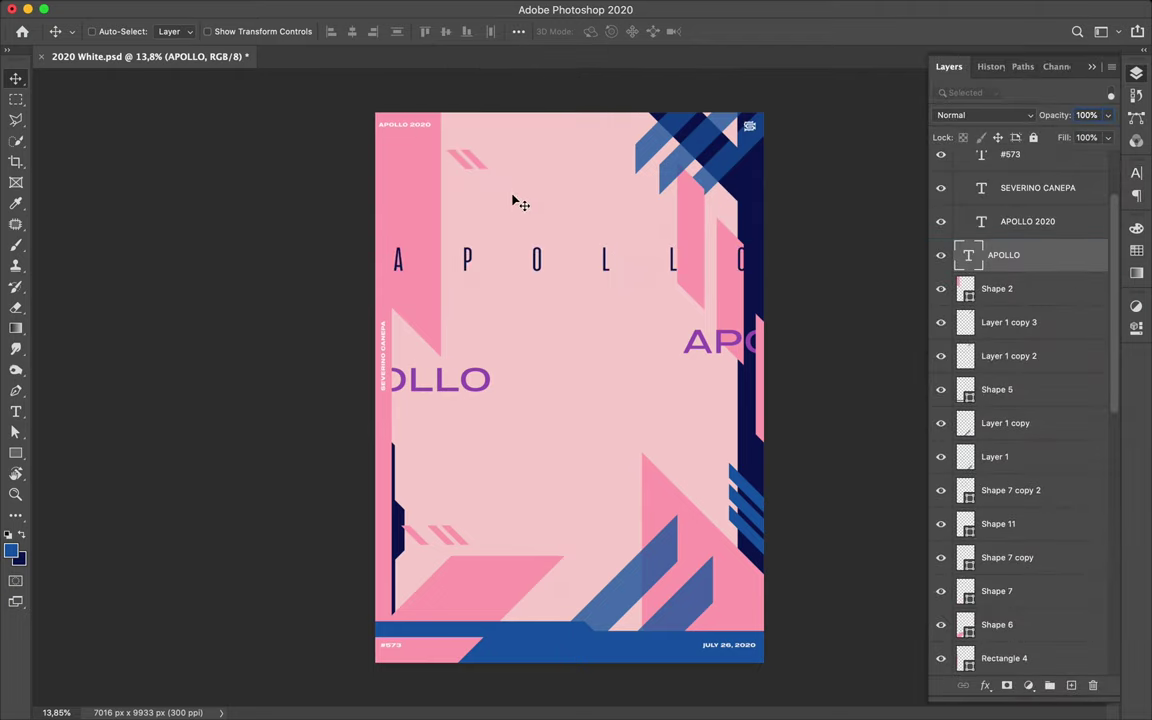
# - Pen-draw a pink angled stripe at the lower right
pyautogui.press('p')
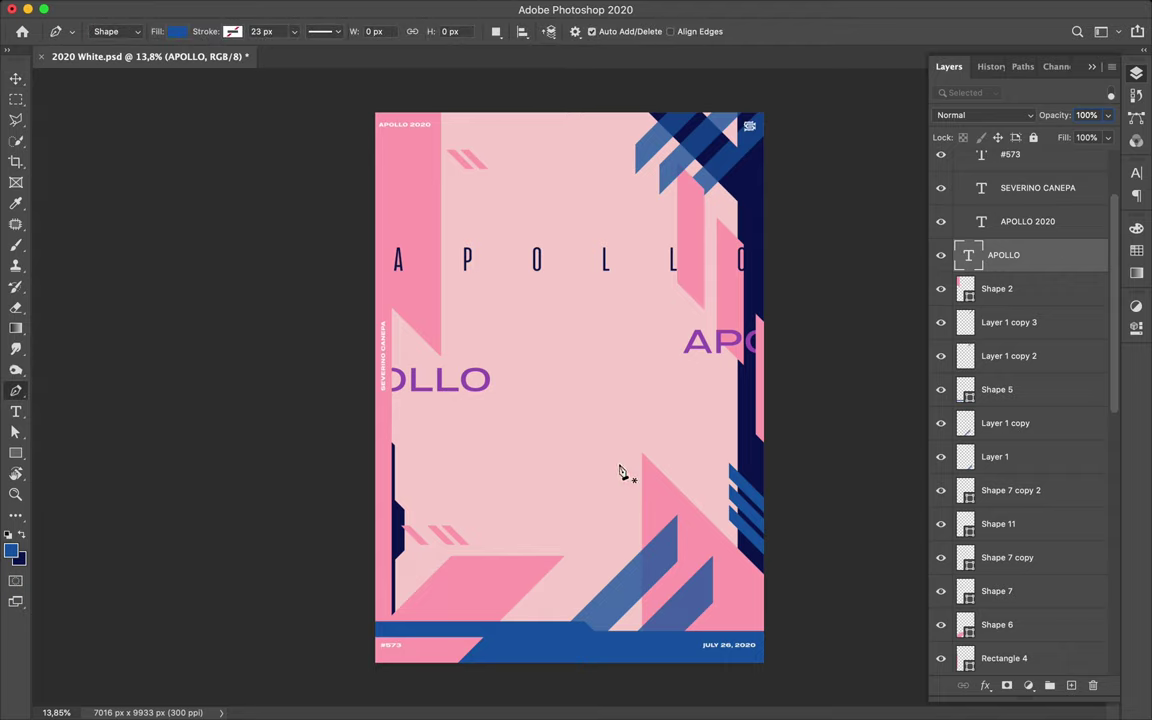
pyautogui.click(617, 468)
pyautogui.click(656, 543)
pyautogui.press('a')
pyautogui.click(238, 31)
# - Duplicate the pink stripe beside the original, undo the extra pair, and move the stripe upward
pyautogui.press('v')
pyautogui.moveTo(680, 500); pyautogui.dragTo(634, 500)
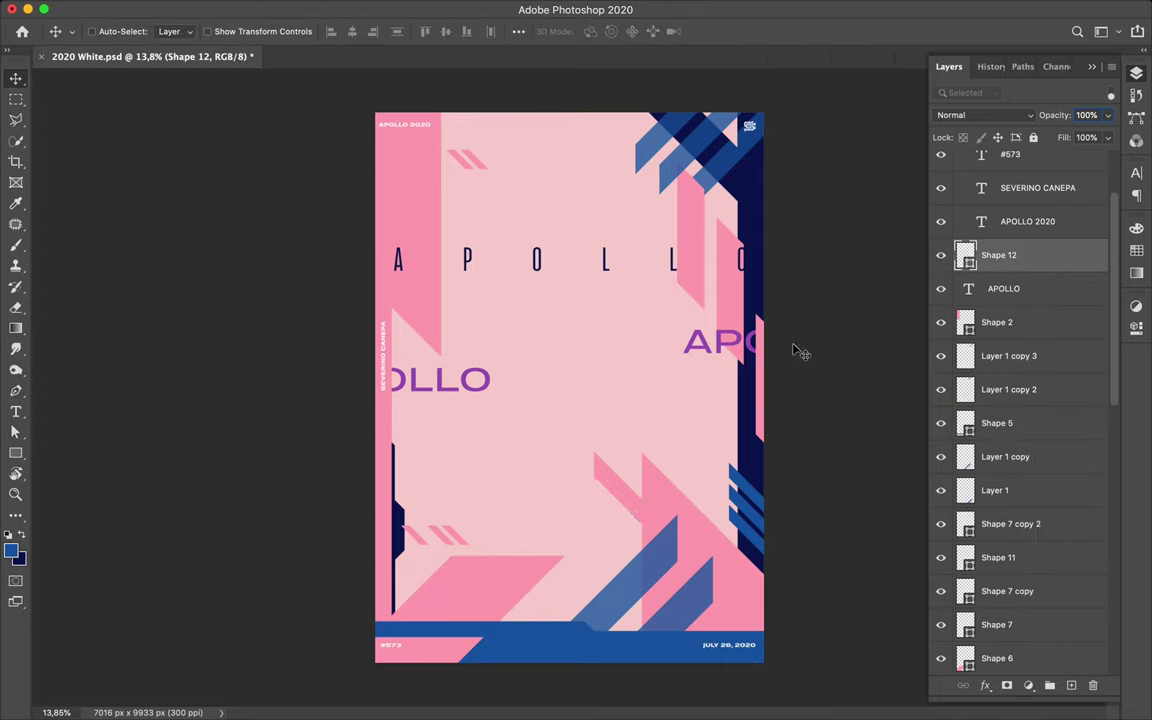
pyautogui.keyDown('shift'); pyautogui.click(998, 288); pyautogui.keyUp('shift')
pyautogui.moveTo(1000, 255); pyautogui.dragTo(1010, 540)
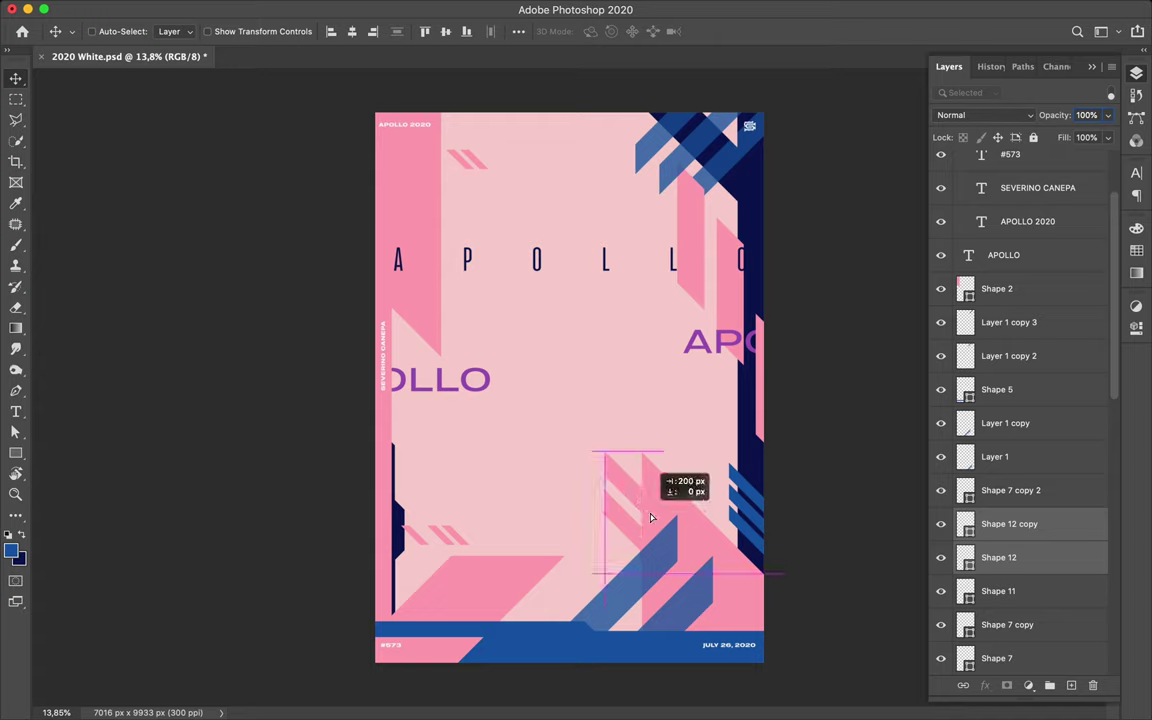
pyautogui.moveTo(637, 508); pyautogui.dragTo(617, 592)
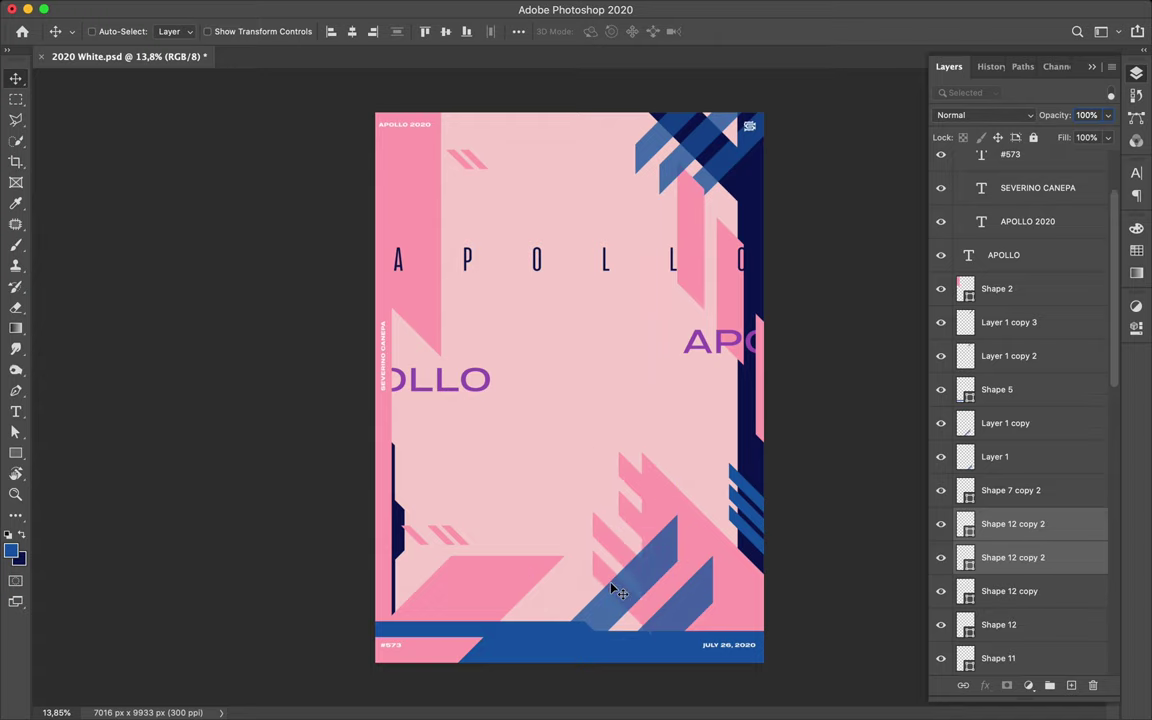
pyautogui.hotkey('ctrl', 'z')
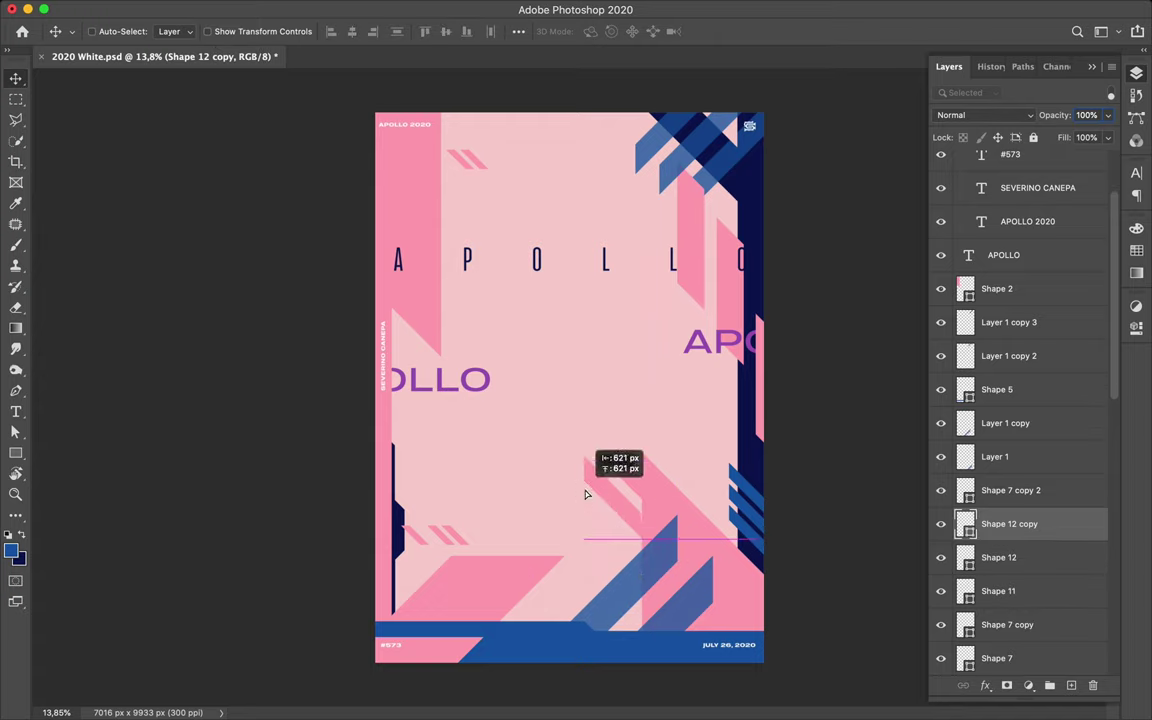
pyautogui.moveTo(635, 486); pyautogui.dragTo(643, 450)
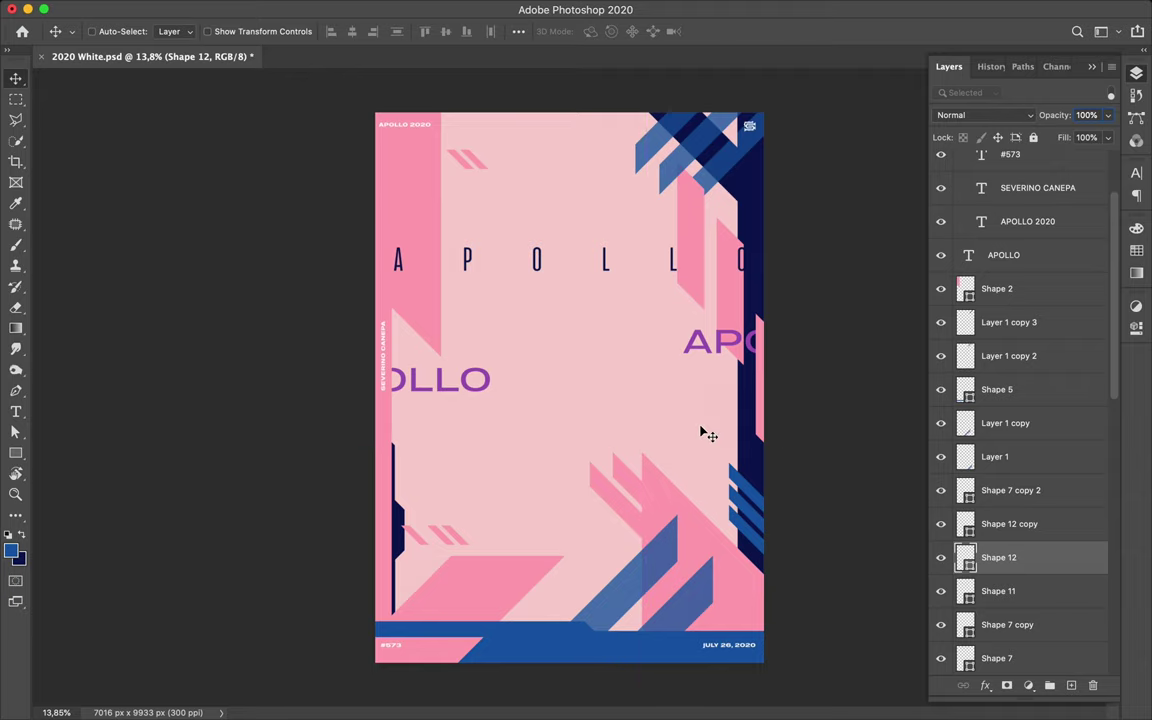
# - Start a navy hook shape on the left edge and begin a triangle beside the stripes
pyautogui.keyDown('ctrl'); pyautogui.click(406, 522); pyautogui.keyUp('ctrl')
pyautogui.press('p')
pyautogui.click(386, 456)
pyautogui.click(418, 488)
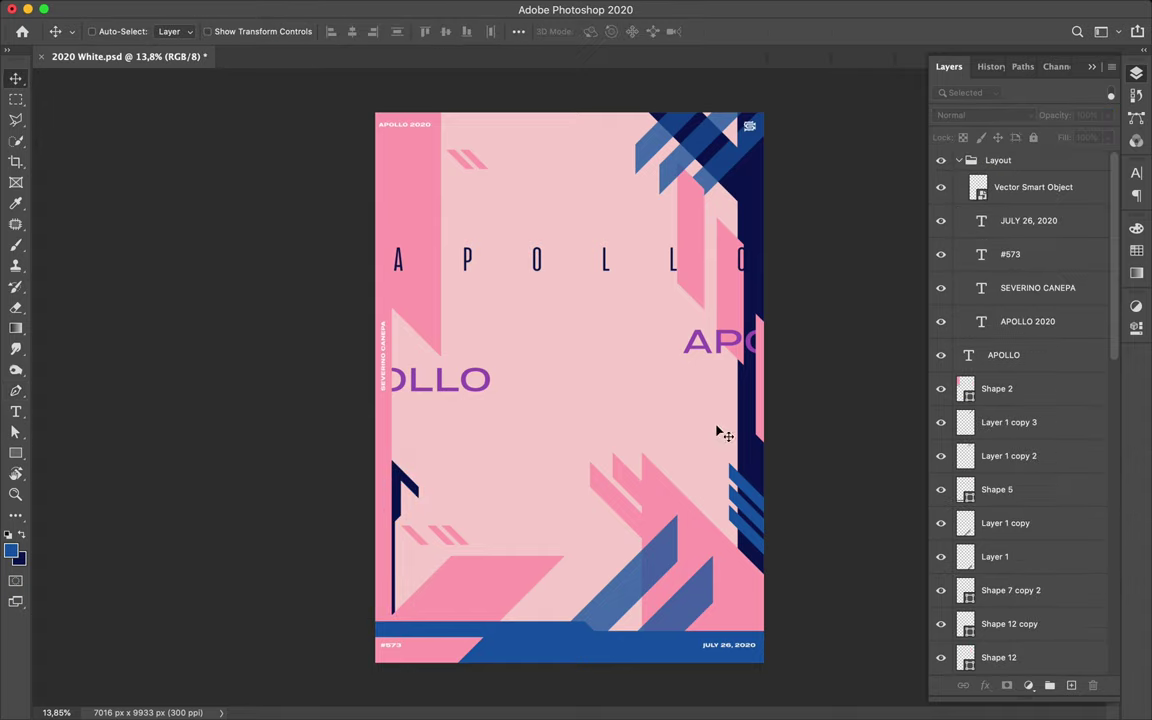
pyautogui.click(686, 483)
# - Complete the blue triangle beside the right stripes and nudge it right and down
pyautogui.click(726, 444)
pyautogui.click(726, 522)
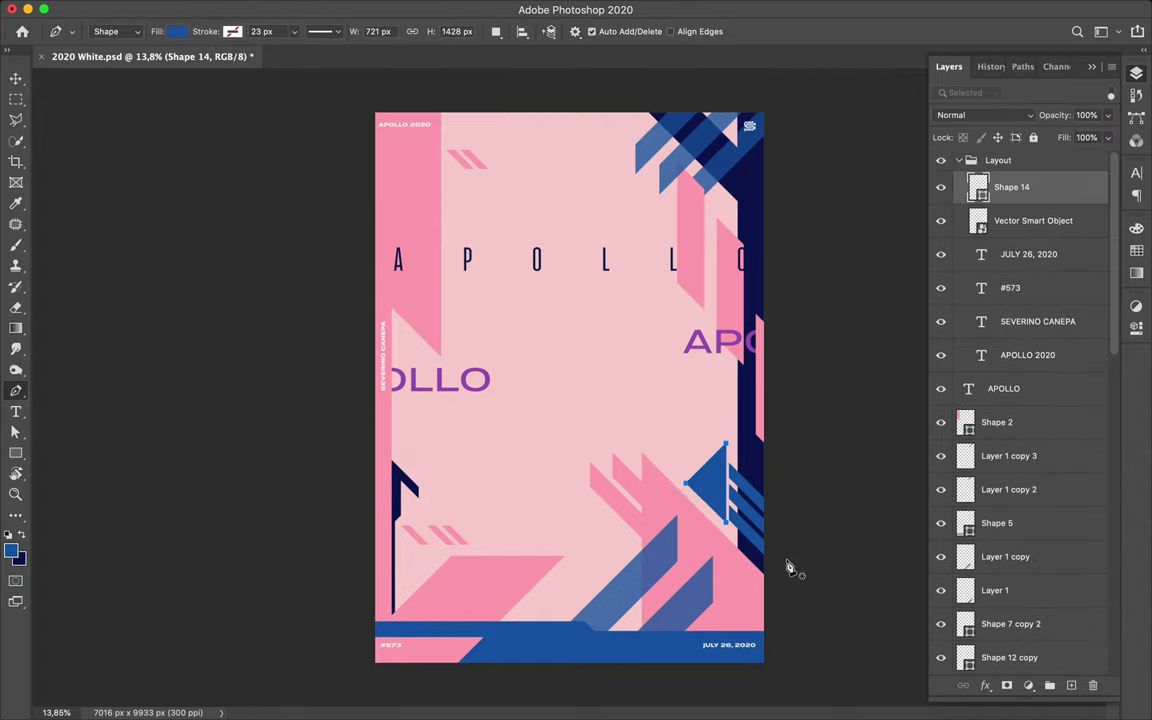
pyautogui.rightClick(1000, 195)
pyautogui.press('Escape')
pyautogui.press('l')
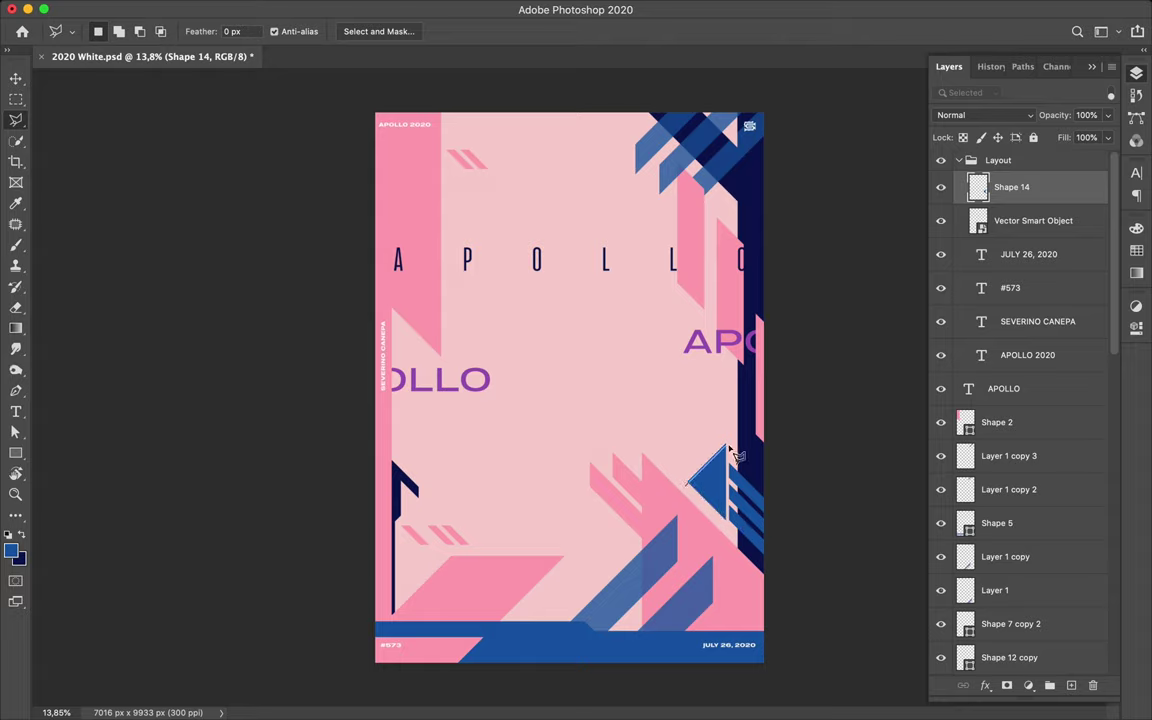
pyautogui.press('v')
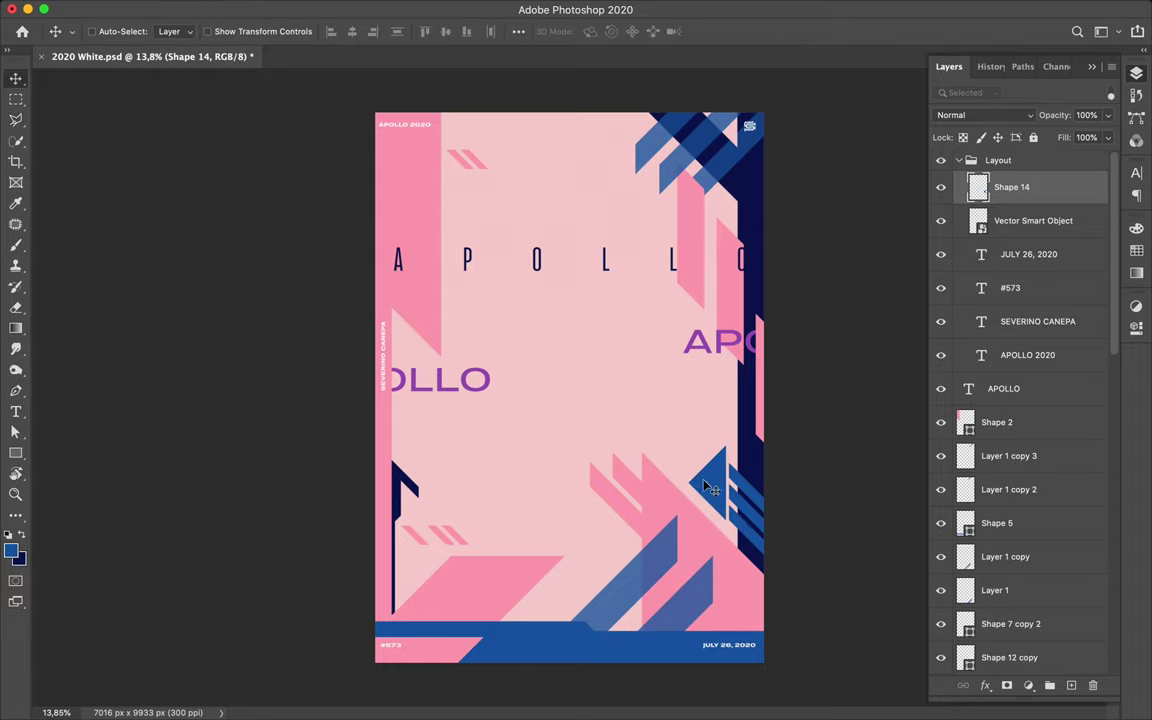
pyautogui.moveTo(712, 482); pyautogui.dragTo(727, 502)
# - Copy the triangle near the bottom bar and shrink it to under half size
pyautogui.moveTo(621, 471)
pyautogui.mouseDown()
pyautogui.moveTo(560, 612)
pyautogui.moveTo(554, 566)
pyautogui.moveTo(548, 598)
pyautogui.moveTo(520, 587)
pyautogui.moveTo(548, 587)
pyautogui.mouseUp()
pyautogui.hotkey('ctrl', 't')
pyautogui.scroll(2, 545, 609)
pyautogui.scroll(-2, 545, 609)
pyautogui.press('Return')
pyautogui.scroll(3, 548, 598)
pyautogui.scroll(-1, 548, 587)
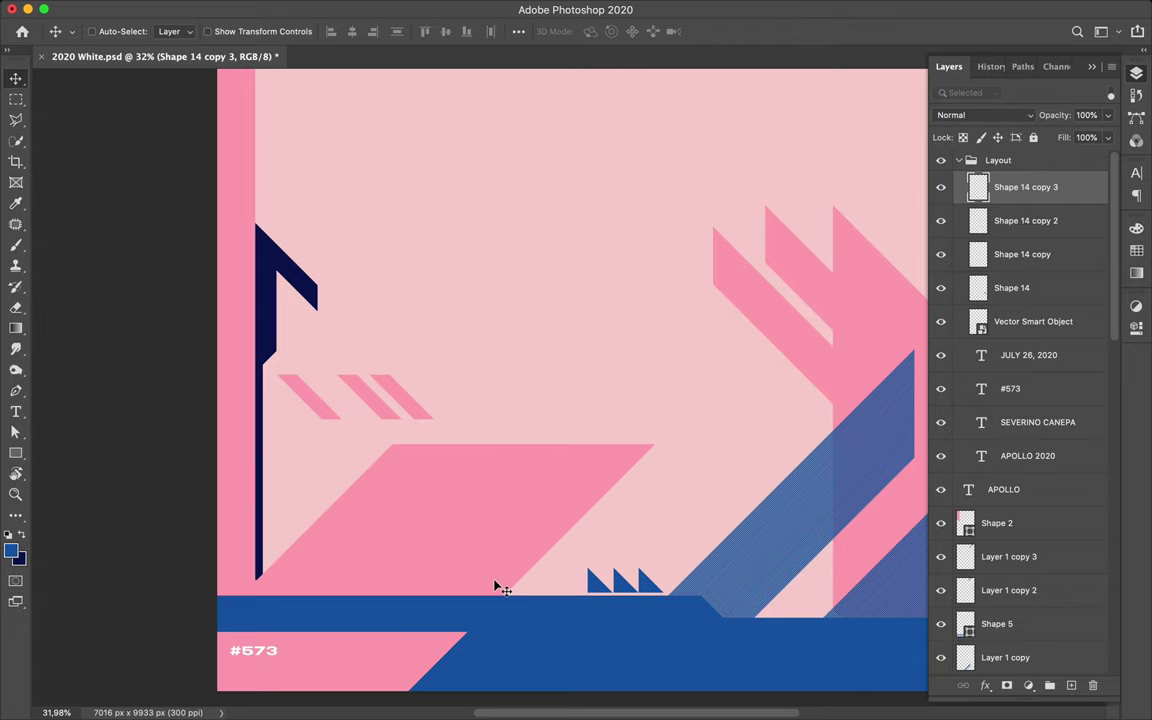
# - Draw a small square above the bottom bar and make a navy copy of it
pyautogui.press('u')
pyautogui.moveTo(273, 580)
pyautogui.mouseDown()
pyautogui.moveTo(286, 588)
pyautogui.moveTo(275, 594)
pyautogui.moveTo(330, 591)
pyautogui.mouseUp()
pyautogui.press('v')
pyautogui.press('a')
pyautogui.click(1136, 249)
pyautogui.click(946, 248)
# - Add another square copy coloured magenta-pink
pyautogui.press('v')
pyautogui.press('a')
pyautogui.click(1018, 248)
pyautogui.press('v')
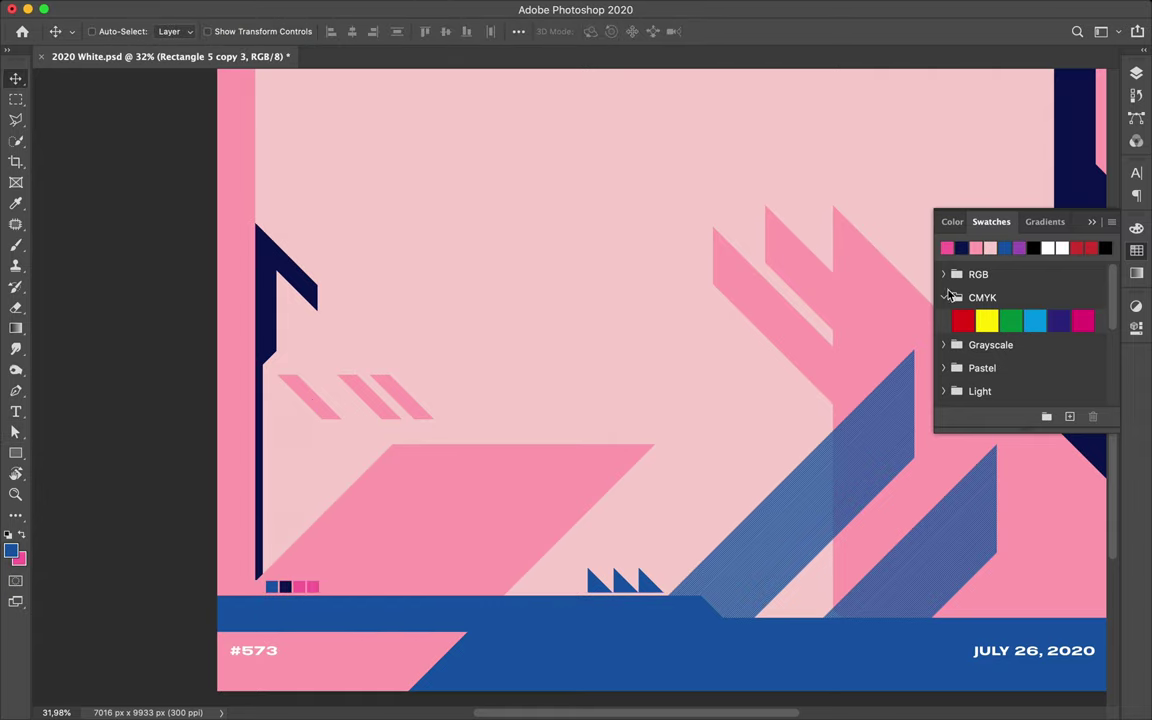
pyautogui.scroll(-3, 569, 383)
pyautogui.scroll(-2, 940, 600)
# - Draw purple angled shapes at the bottom-right corner and along the left edge
pyautogui.press('p')
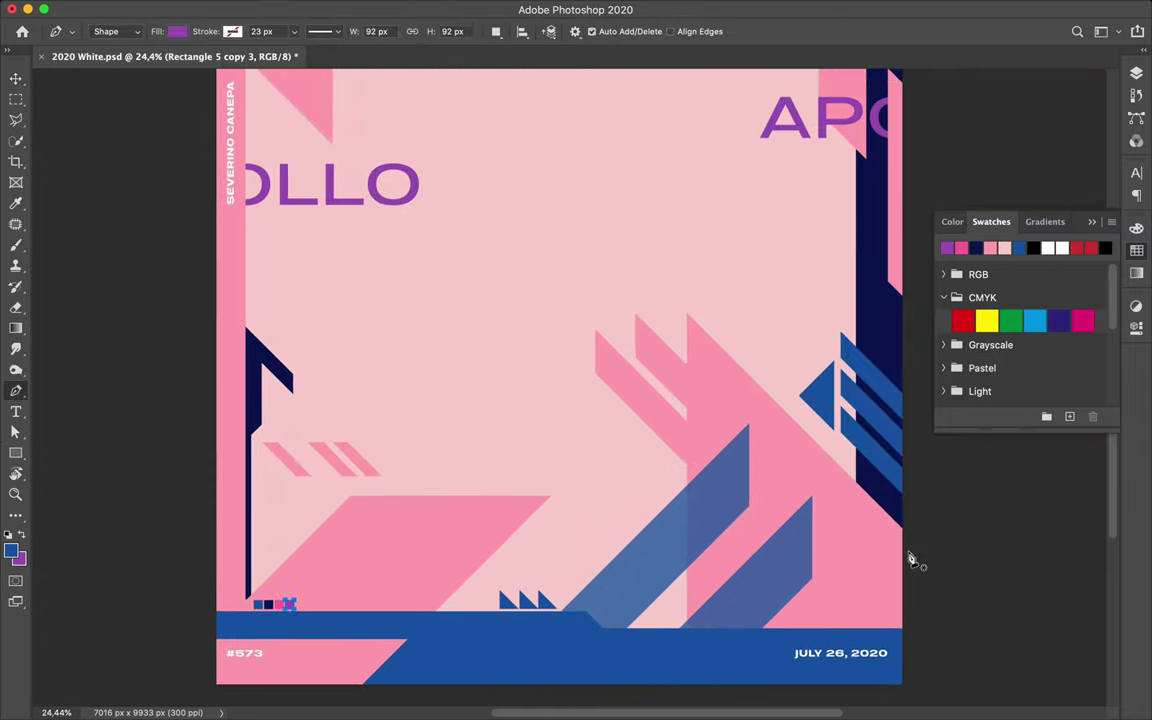
pyautogui.click(22, 538)
pyautogui.click(908, 578)
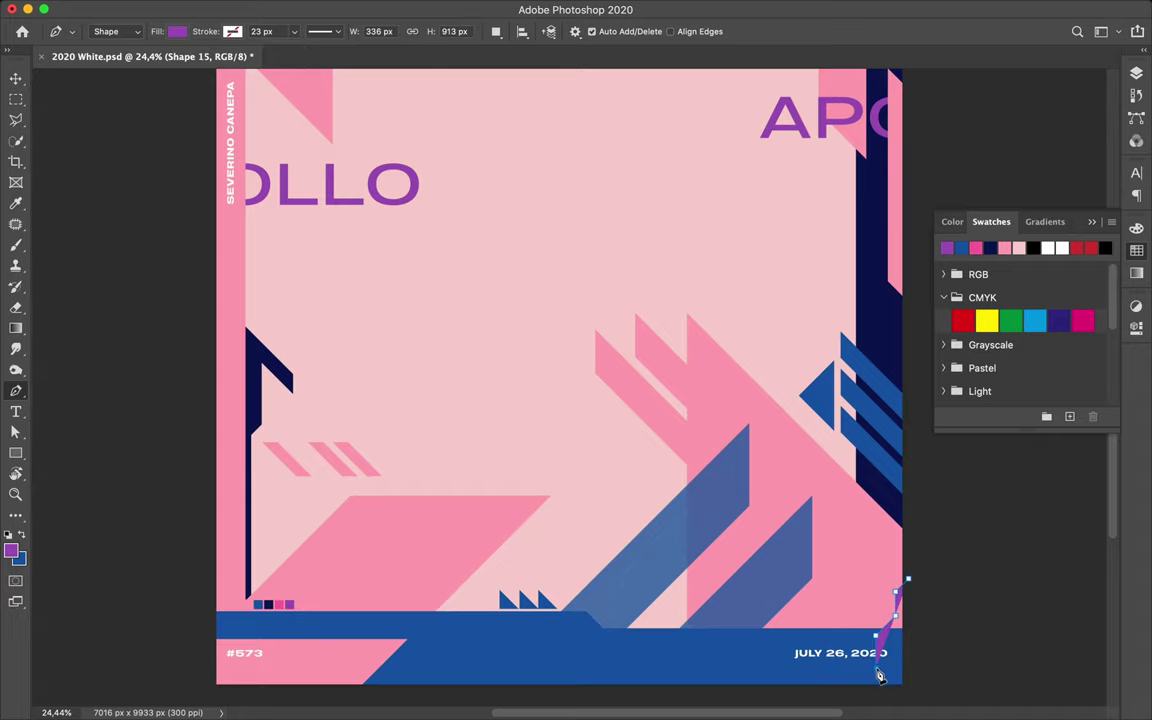
pyautogui.click(540, 687)
pyautogui.click(908, 689)
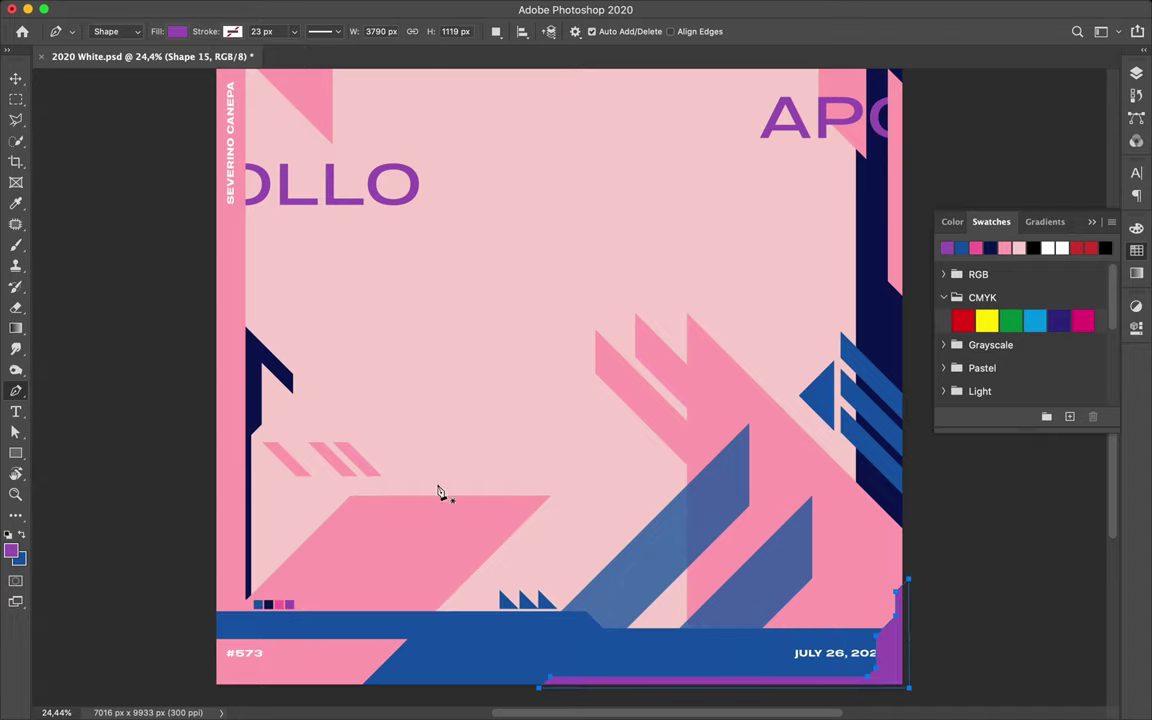
pyautogui.scroll(2, 289, 378)
pyautogui.click(287, 274)
pyautogui.click(245, 274)
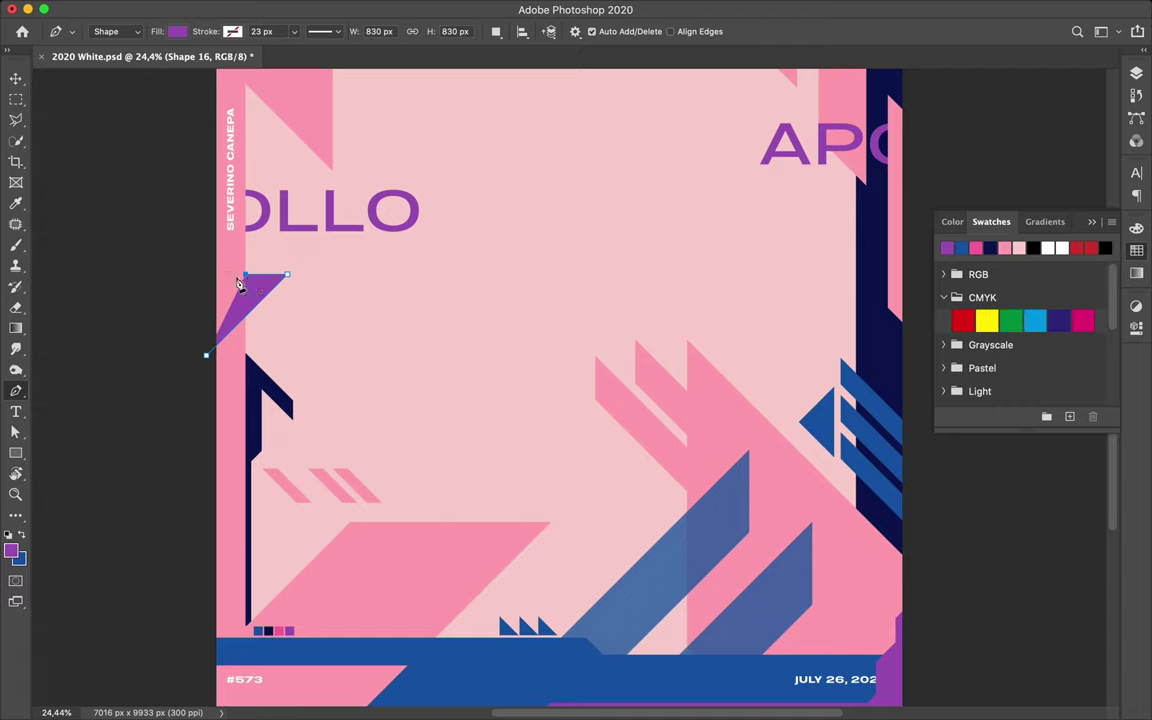
pyautogui.hotkey('ctrl', '-')
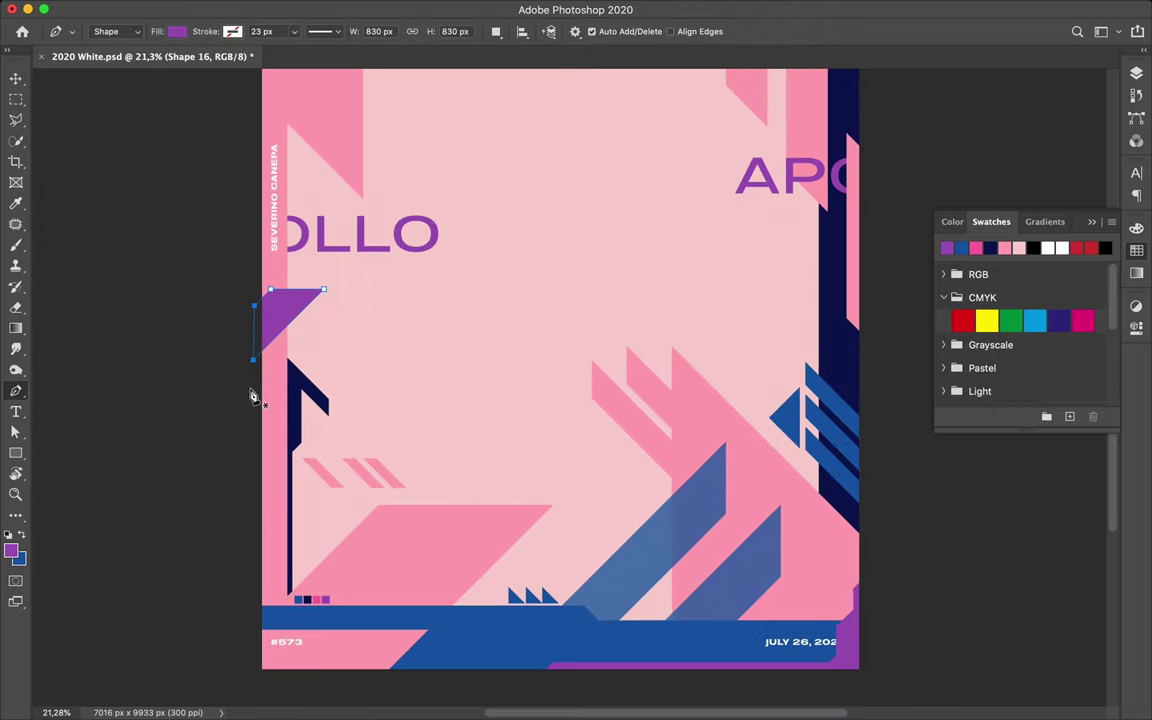
pyautogui.click(330, 370)
pyautogui.click(267, 433)
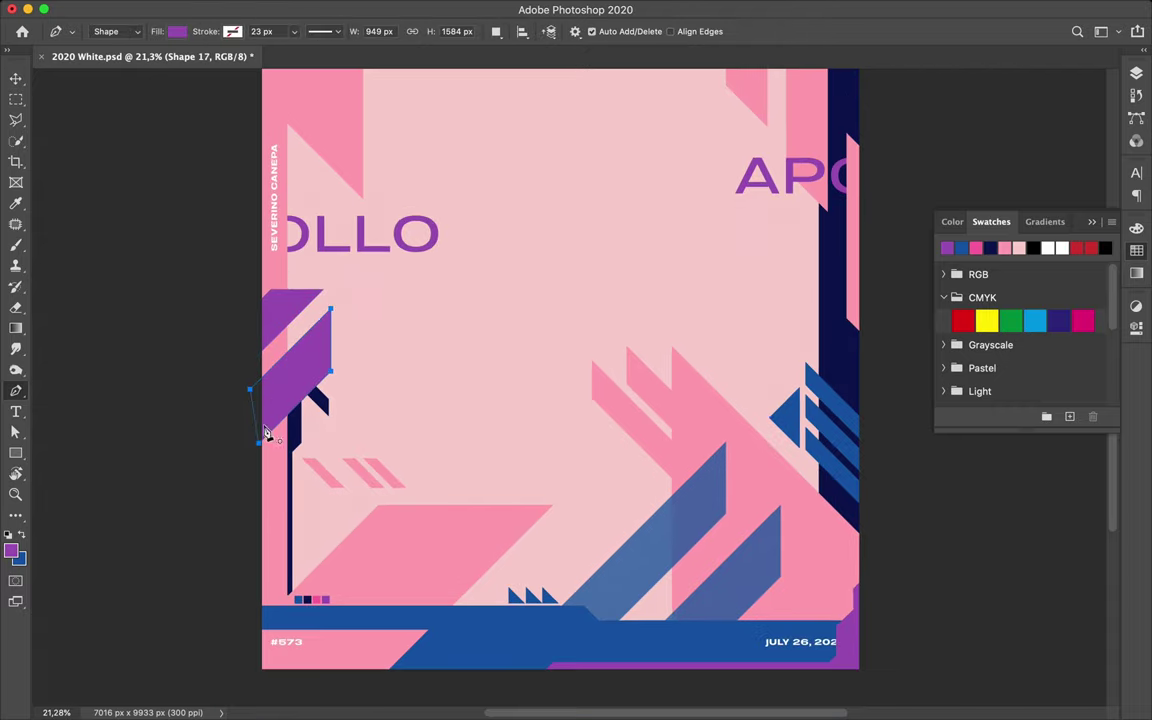
# - Send the purple shape behind the other shapes and reposition it along the left edge
pyautogui.click(1135, 72)
pyautogui.moveTo(995, 185); pyautogui.dragTo(1016, 467)
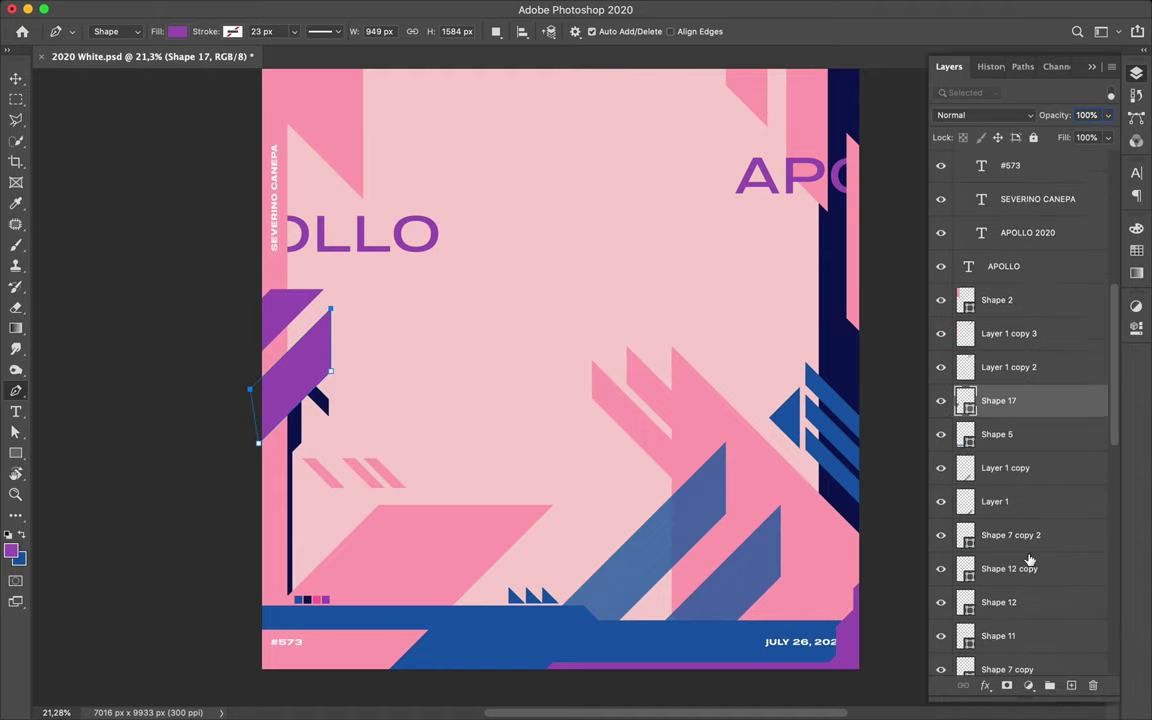
pyautogui.moveTo(1016, 467); pyautogui.dragTo(1016, 600)
pyautogui.press('v')
pyautogui.moveTo(310, 356); pyautogui.dragTo(309, 321)
pyautogui.scroll(-1, 478, 319)
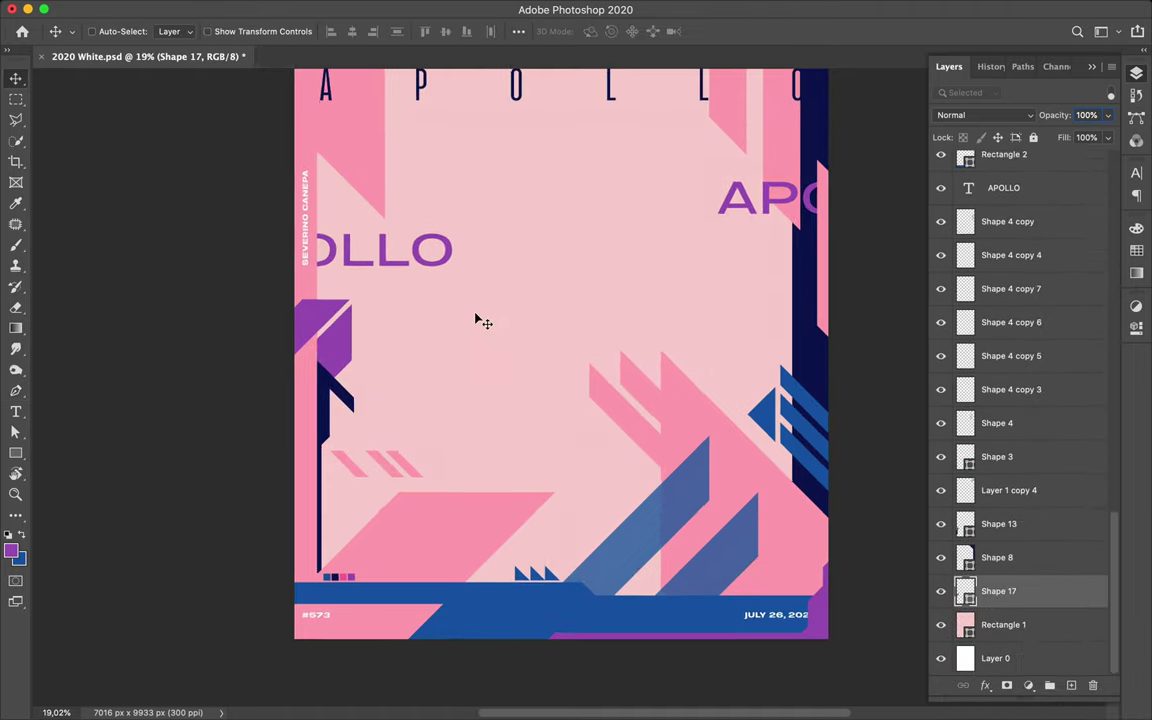
# - Move the small blue triangle to the bottom right and rotate it 90°
pyautogui.keyDown('ctrl'); pyautogui.click(770, 420); pyautogui.keyUp('ctrl')
pyautogui.moveTo(694, 432); pyautogui.dragTo(799, 576)
pyautogui.hotkey('ctrl', 't')
pyautogui.moveTo(799, 635); pyautogui.dragTo(862, 566)
pyautogui.press('Return')
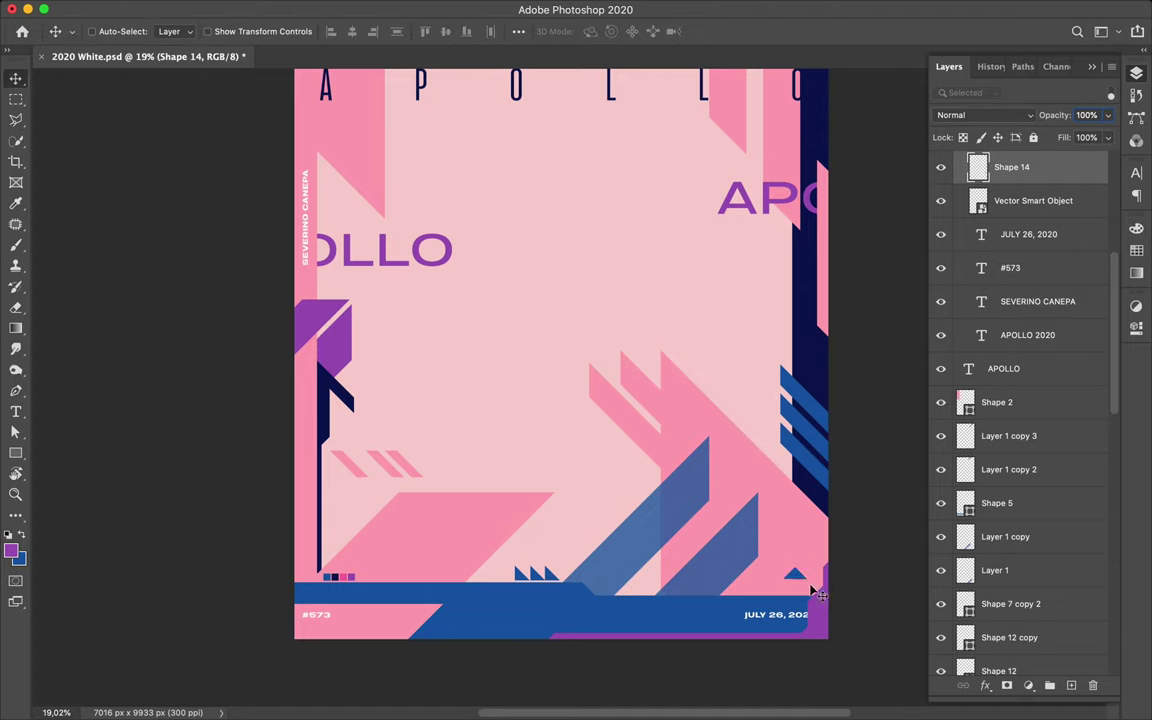
# - Select layers Shape 15 through Vector Smart Object, then start and abandon a shape near the top-right border
pyautogui.scroll(5, 1020, 420)
pyautogui.keyDown('shift'); pyautogui.click(1020, 386); pyautogui.keyUp('shift')
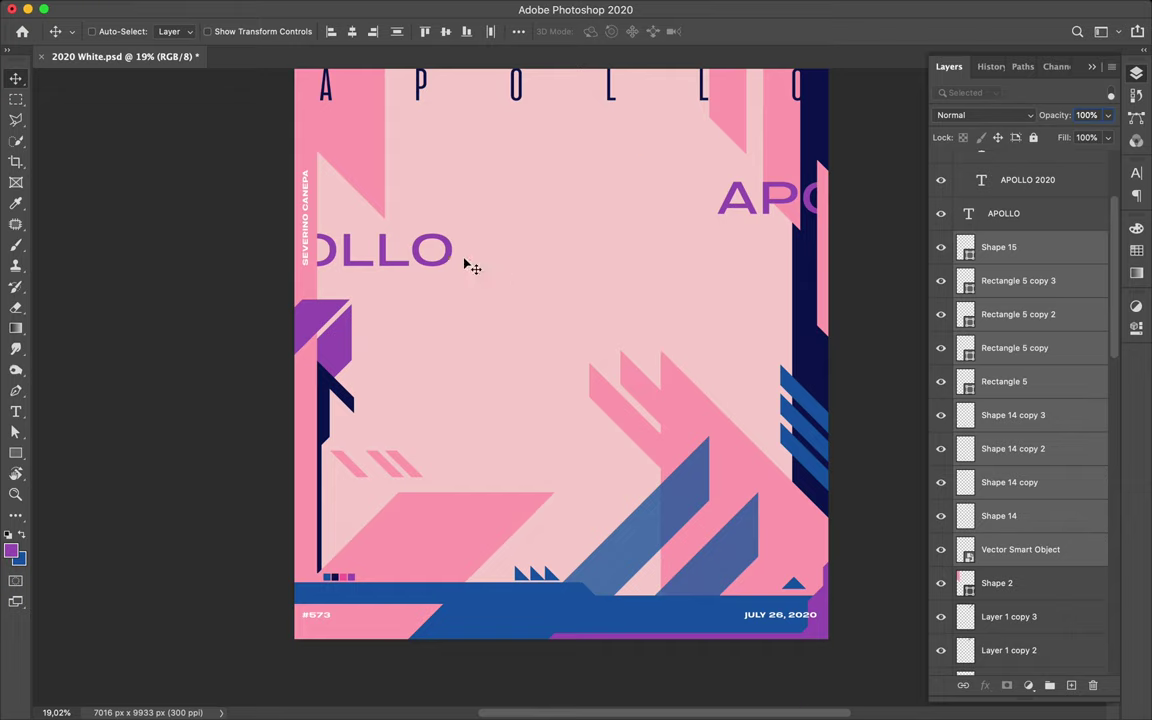
pyautogui.scroll(-1, 465, 265)
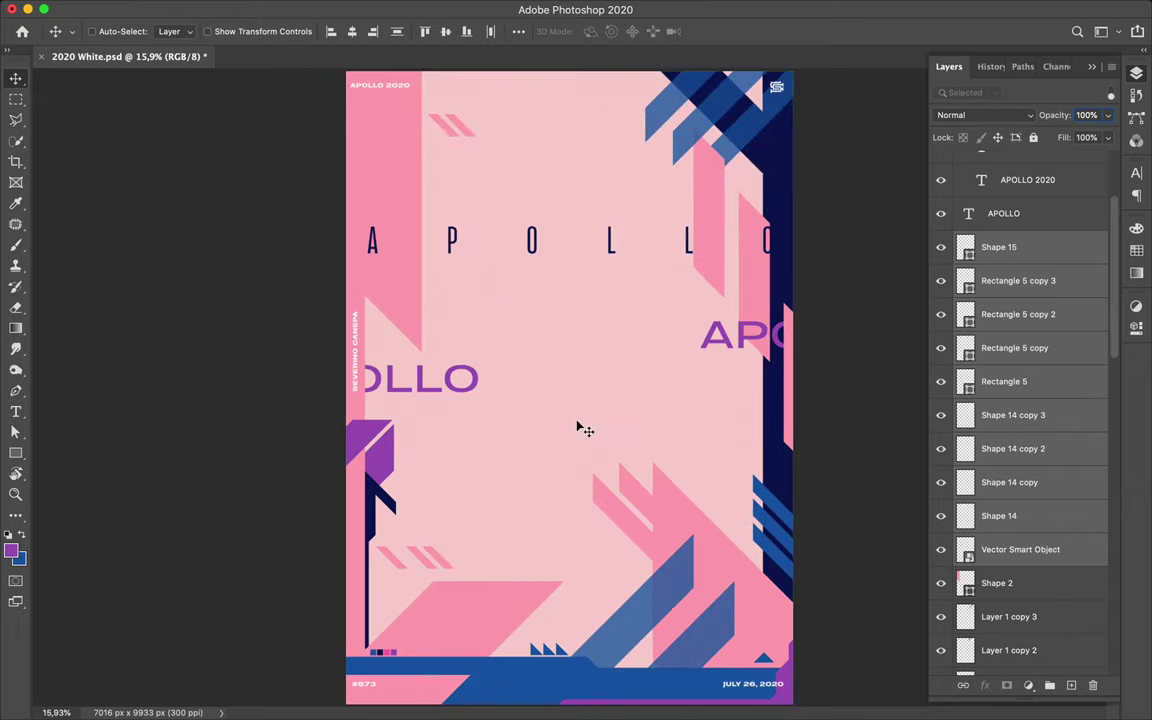
pyautogui.press('p')
pyautogui.click(794, 138)
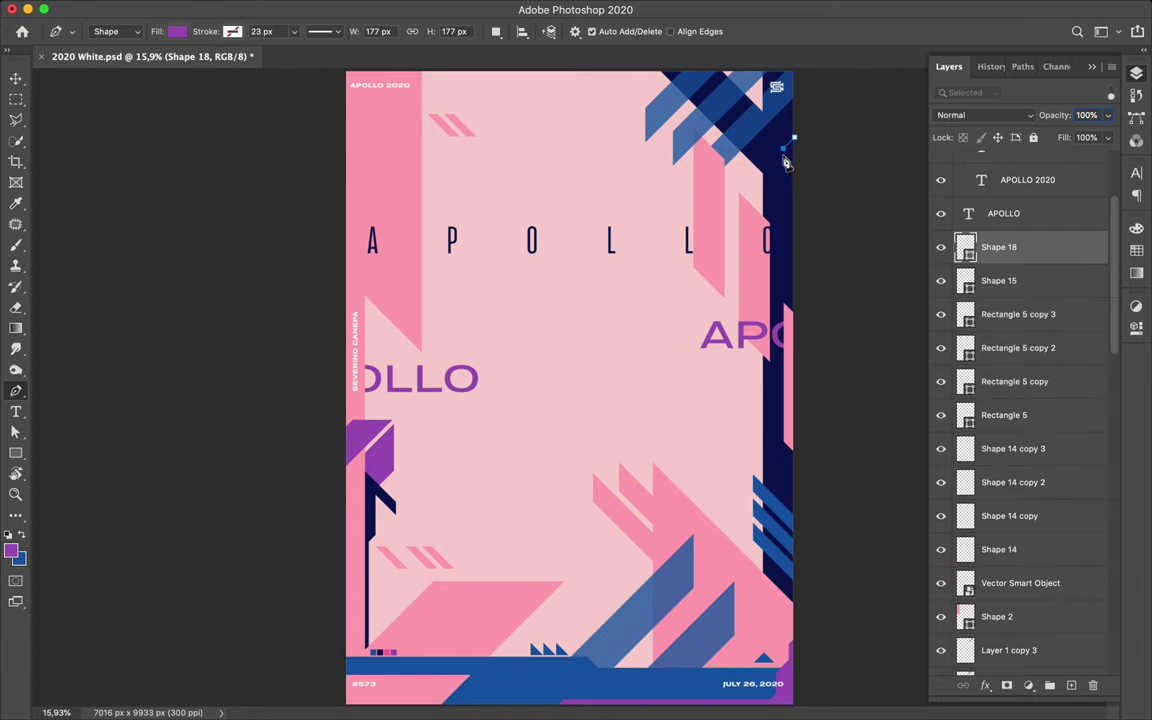
pyautogui.press('a')
pyautogui.scroll(-1, 774, 327)
# - Duplicate APOLLO lower on the poster, set it to Regular, and shrink it to 280 px
pyautogui.press('v')
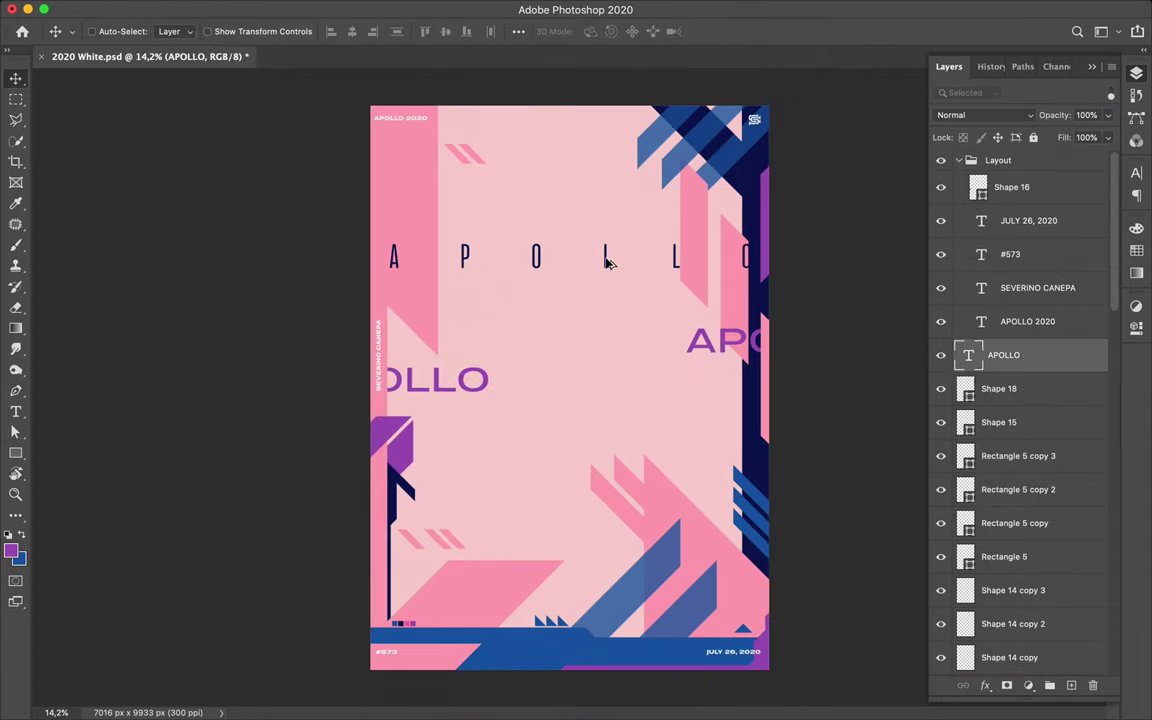
pyautogui.moveTo(609, 262); pyautogui.dragTo(643, 390)
pyautogui.click(1136, 172)
pyautogui.click(1062, 188)
pyautogui.scroll(-3, 1030, 586)
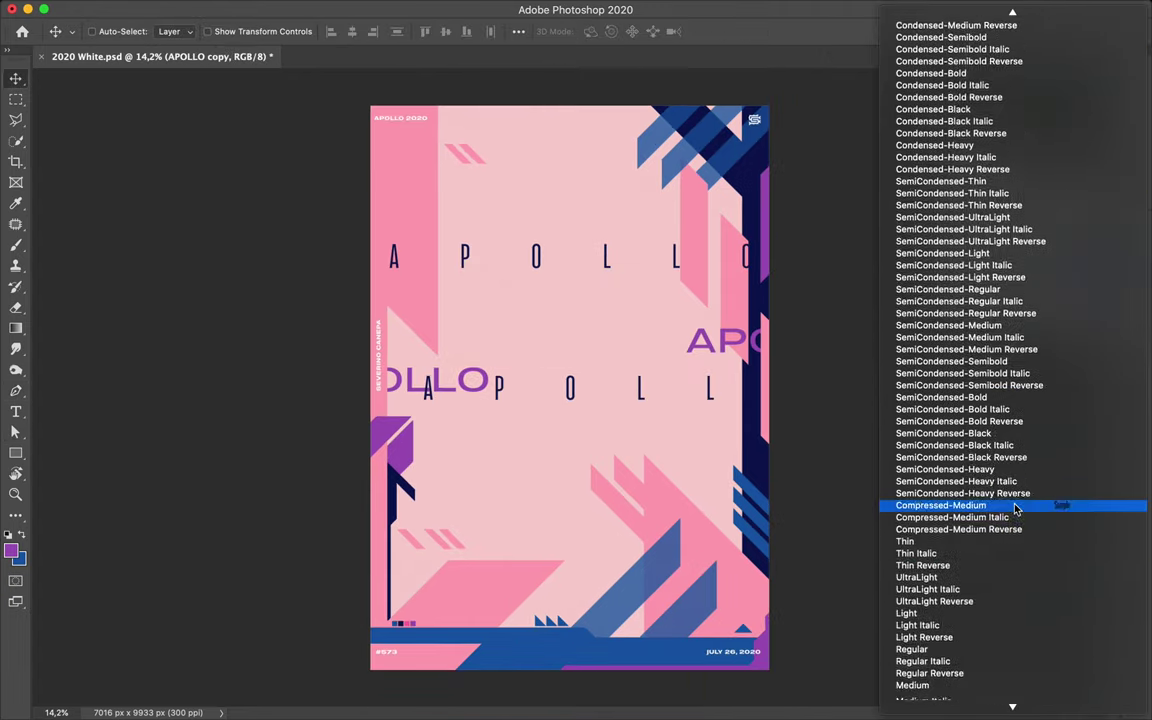
pyautogui.scroll(-5, 1016, 510)
pyautogui.click(985, 420)
pyautogui.write('540')
pyautogui.press('Return')
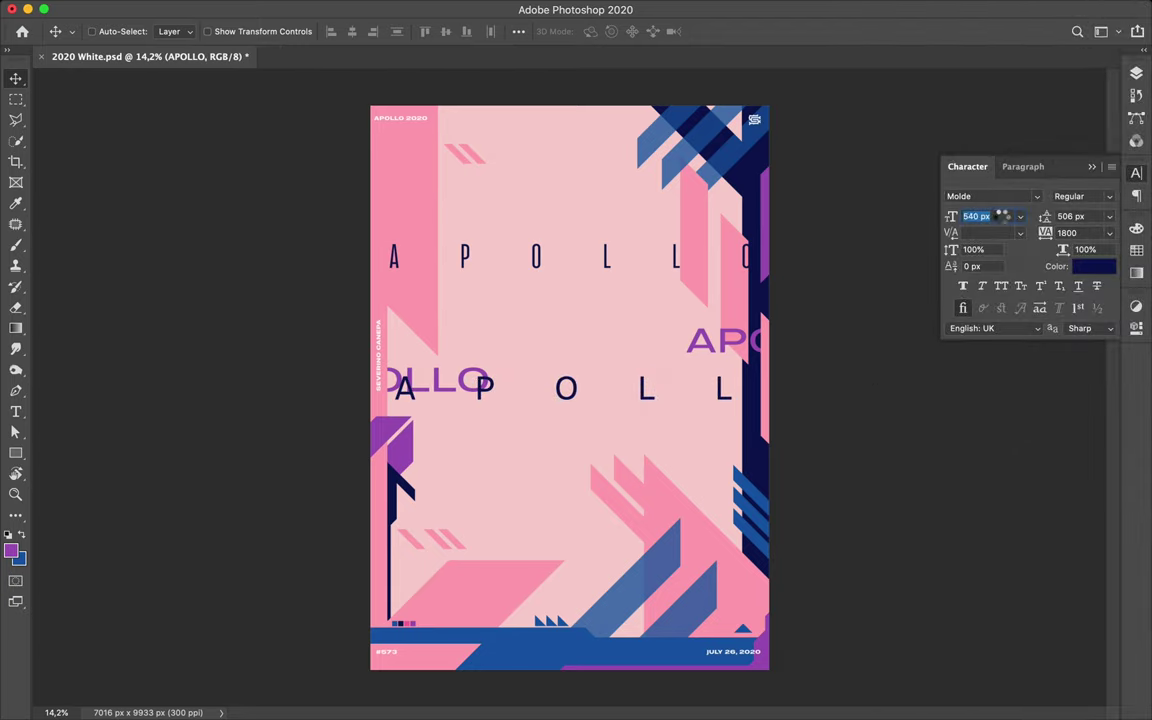
pyautogui.write('280')
pyautogui.press('Return')
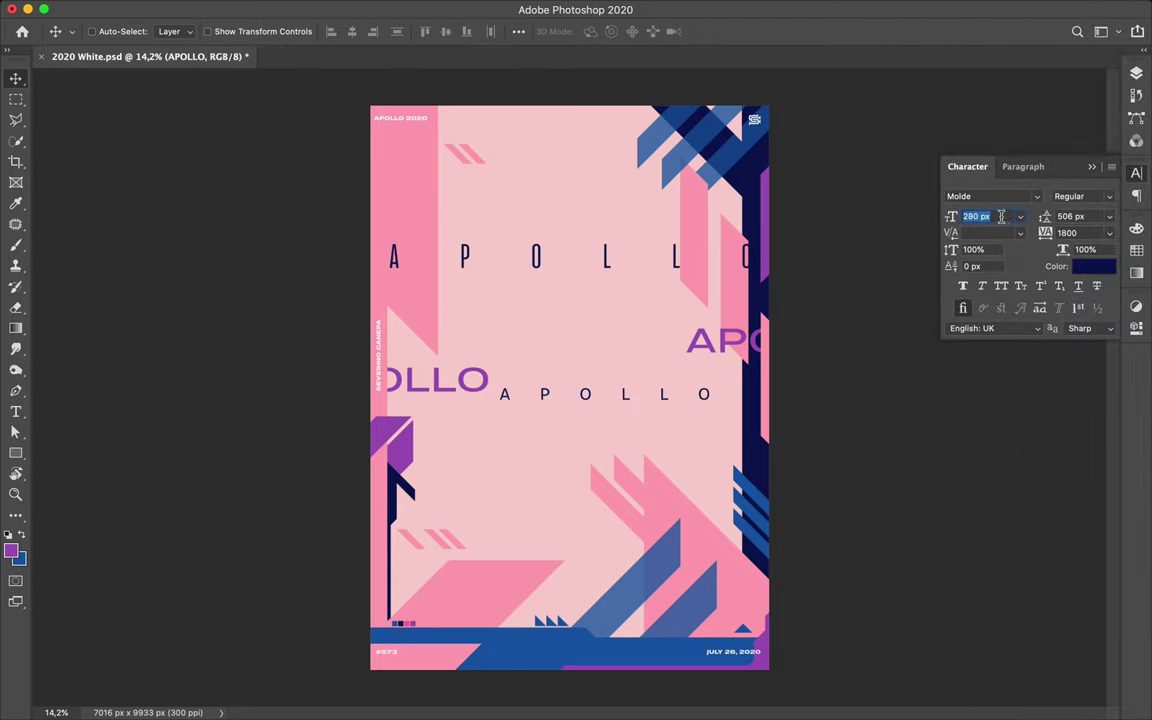
# - Colour the copy light pink, place it below the other APOLLO layer, and move it into the bottom band
pyautogui.click(1094, 266)
pyautogui.click(1016, 249)
pyautogui.click(1097, 383)
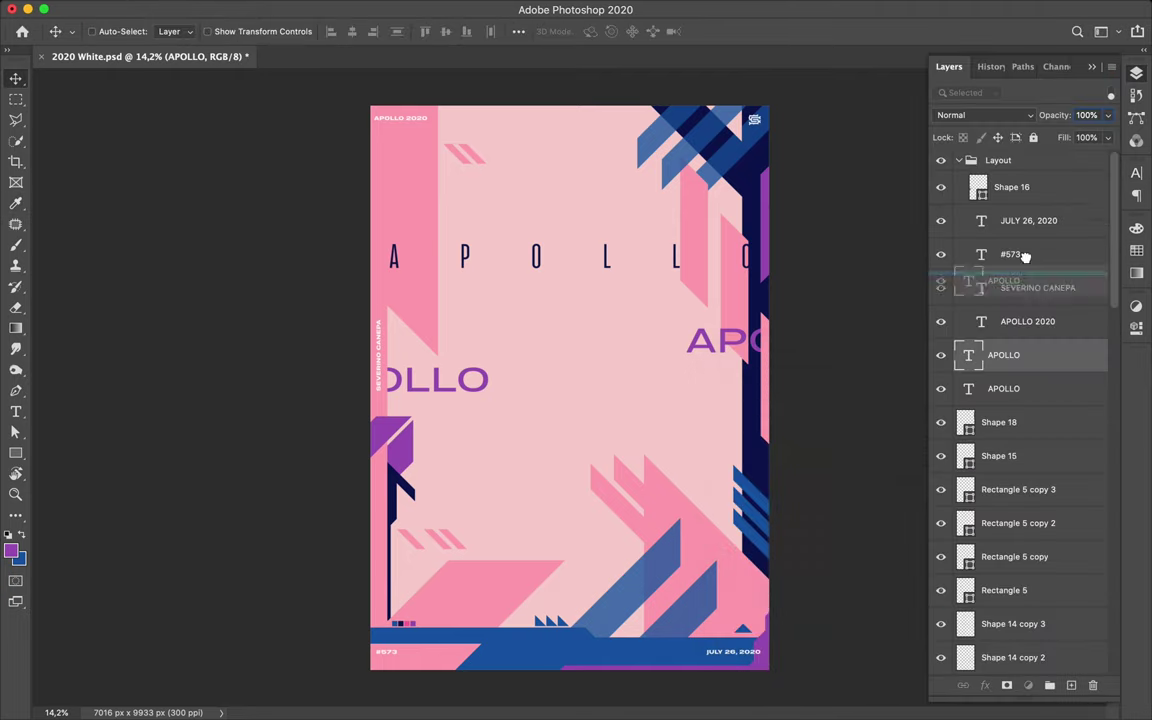
pyautogui.click(1097, 274)
pyautogui.click(1098, 411)
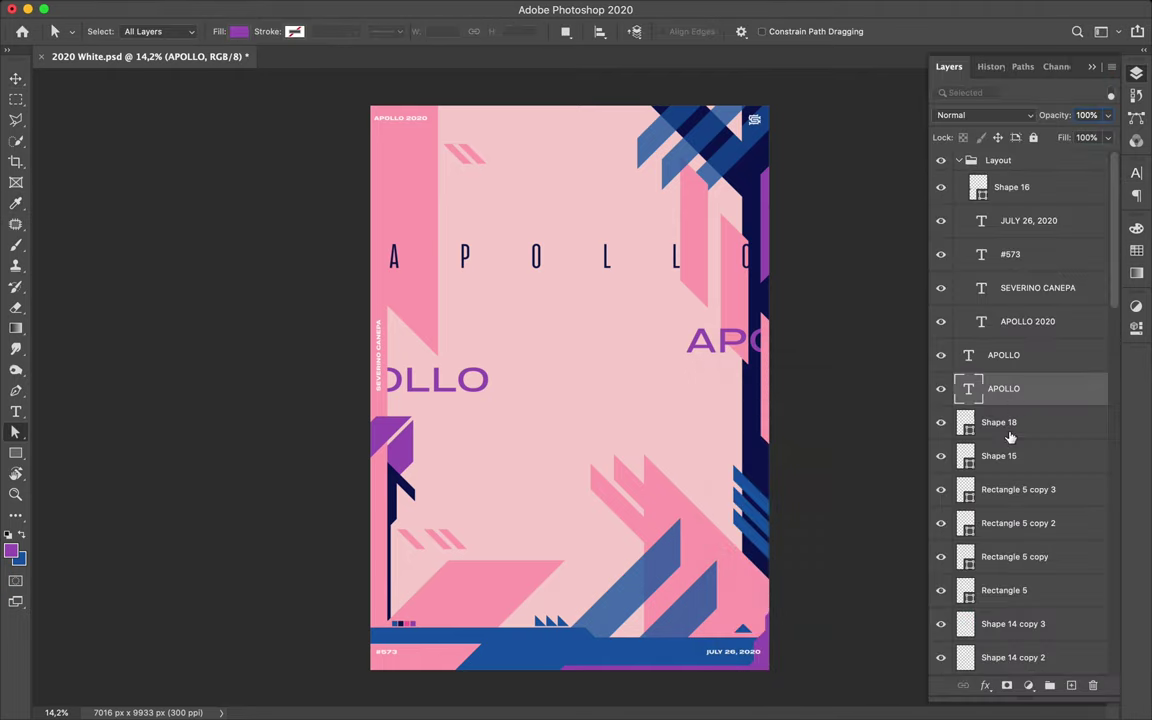
pyautogui.press('v')
pyautogui.moveTo(626, 401)
pyautogui.mouseDown()
pyautogui.moveTo(601, 658)
pyautogui.moveTo(554, 632)
pyautogui.mouseUp()
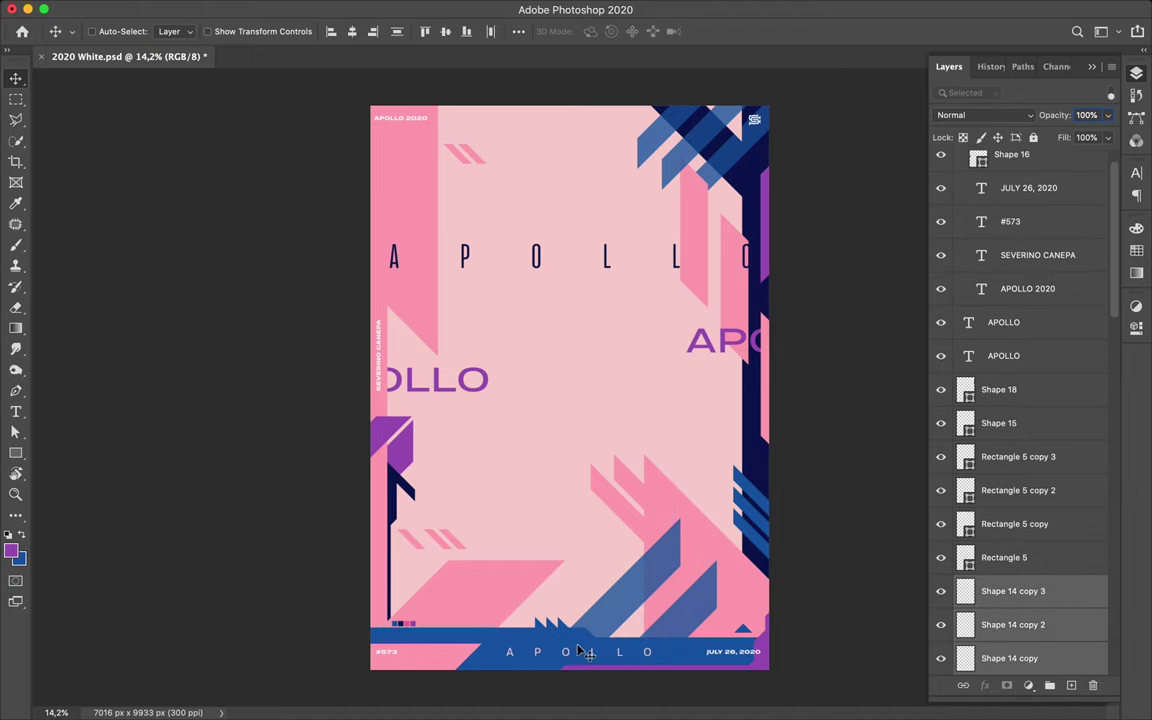
# - Set the bottom APOLLO's letter spacing to 4200
pyautogui.scroll(5, 563, 645)
pyautogui.click(586, 653)
pyautogui.click(1136, 173)
pyautogui.click(980, 216)
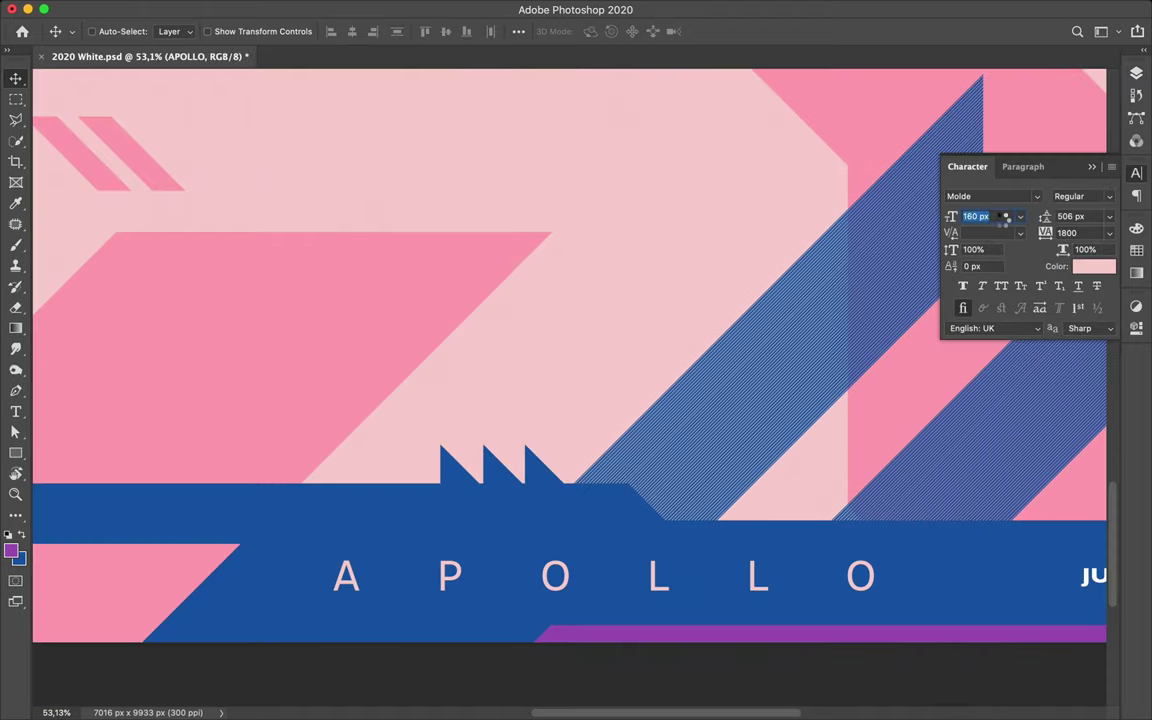
pyautogui.write('130')
pyautogui.press('Return')
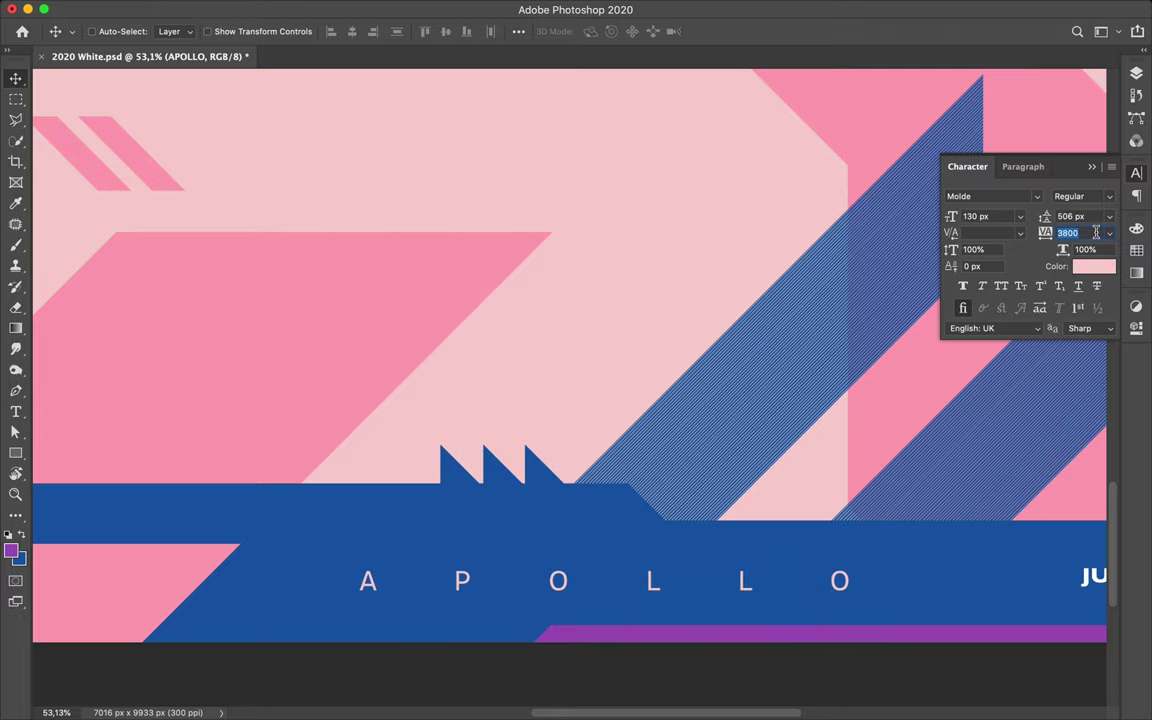
pyautogui.write('4200')
pyautogui.press('Return')
pyautogui.scroll(-2, 586, 321)
pyautogui.scroll(-2, 586, 321)
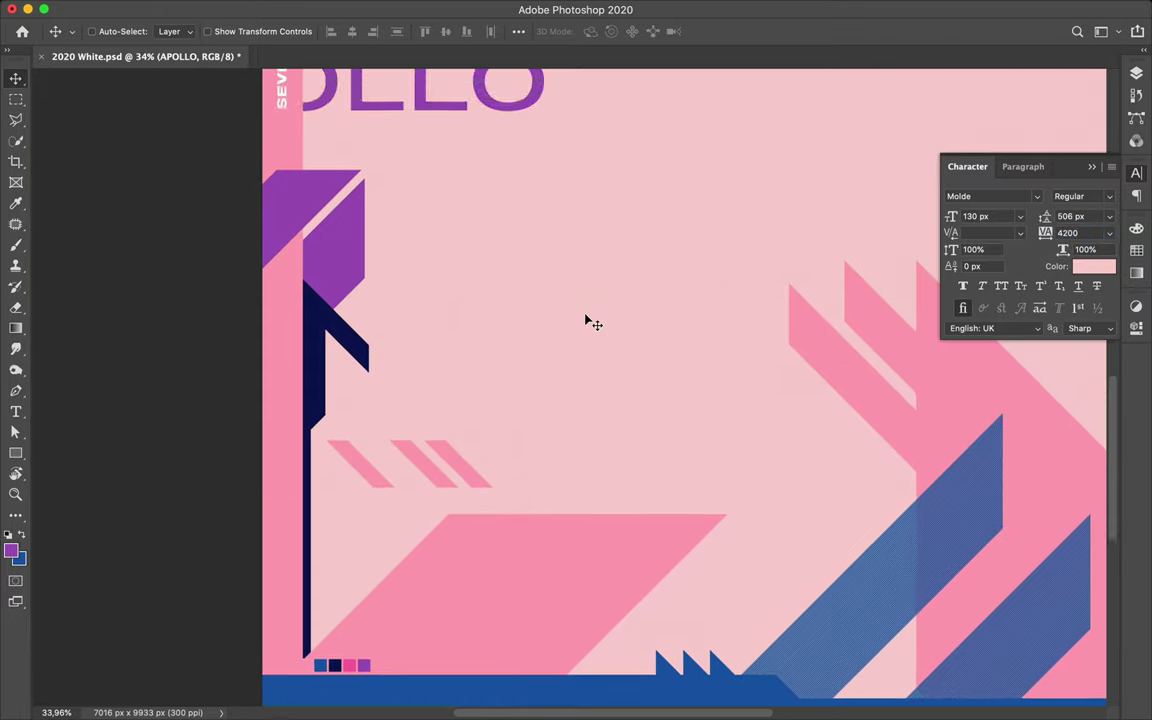
pyautogui.scroll(-3, 586, 321)
# - Copy the spaced APOLLO to the left side and stack its letters one per line
pyautogui.moveTo(737, 652)
pyautogui.mouseDown()
pyautogui.moveTo(432, 270)
pyautogui.moveTo(322, 278)
pyautogui.mouseUp()
pyautogui.doubleClick(285, 278)
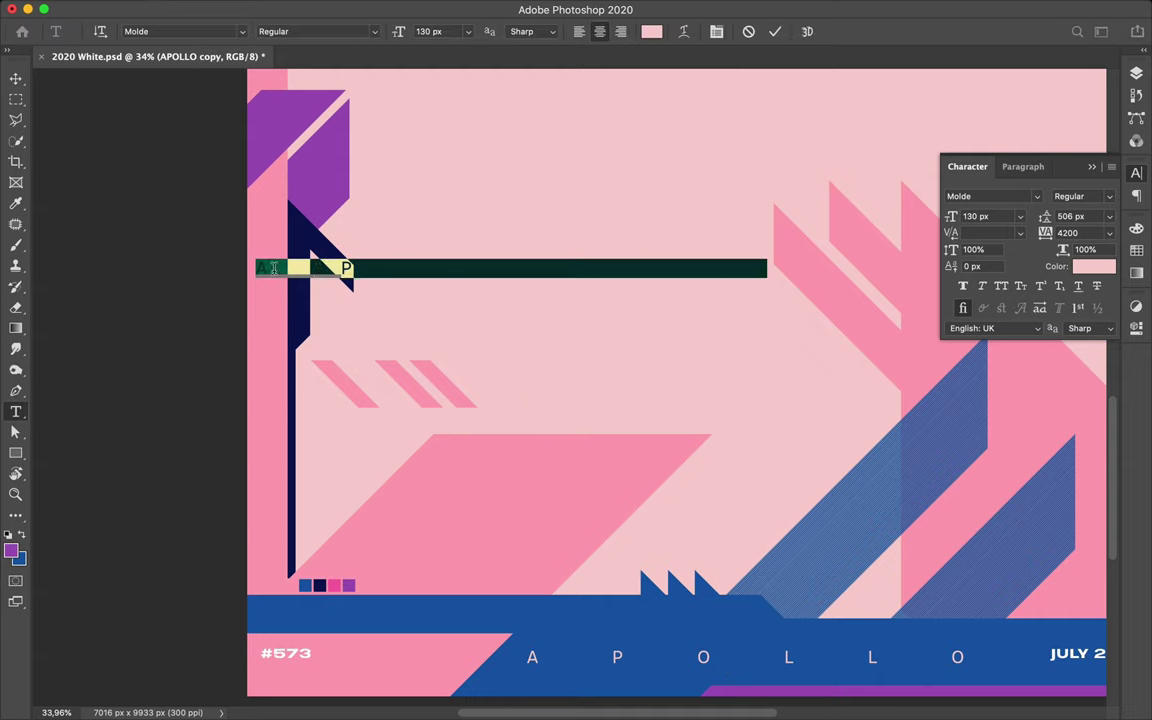
pyautogui.click(304, 275)
pyautogui.press('Return')
pyautogui.press('Right')
pyautogui.press('Return')
pyautogui.press('Right')
pyautogui.press('Return')
pyautogui.press('Right')
pyautogui.press('Return')
pyautogui.press('Right')
pyautogui.press('Return')
# - Colour the vertical APOLLO purple, align it beside the navy line, and save the poster
pyautogui.hotkey('ctrl', 'Return')
pyautogui.moveTo(304, 276)
pyautogui.mouseDown()
pyautogui.moveTo(282, 349)
pyautogui.moveTo(267, 357)
pyautogui.mouseUp()
pyautogui.click(1100, 270)
pyautogui.click(947, 247)
pyautogui.press('Return')
pyautogui.moveTo(291, 296); pyautogui.dragTo(291, 298)
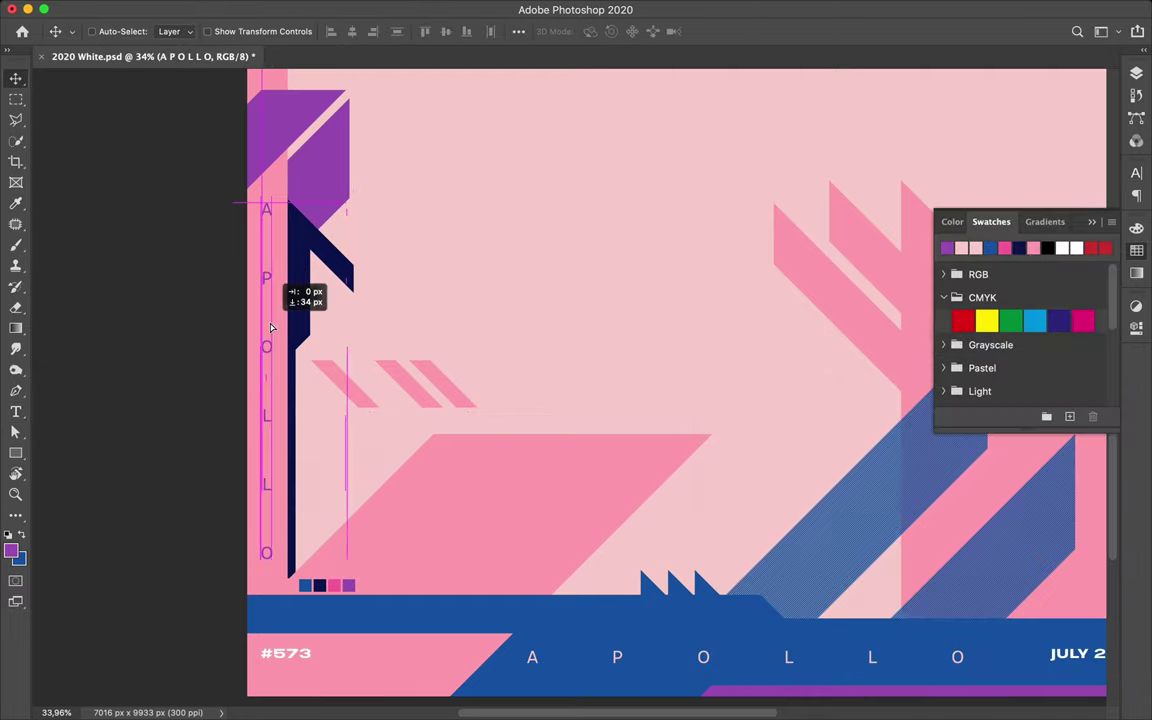
pyautogui.hotkey('ctrl', '0')
pyautogui.hotkey('ctrl', 's')
pyautogui.moveTo(600, 174); pyautogui.dragTo(601, 170)
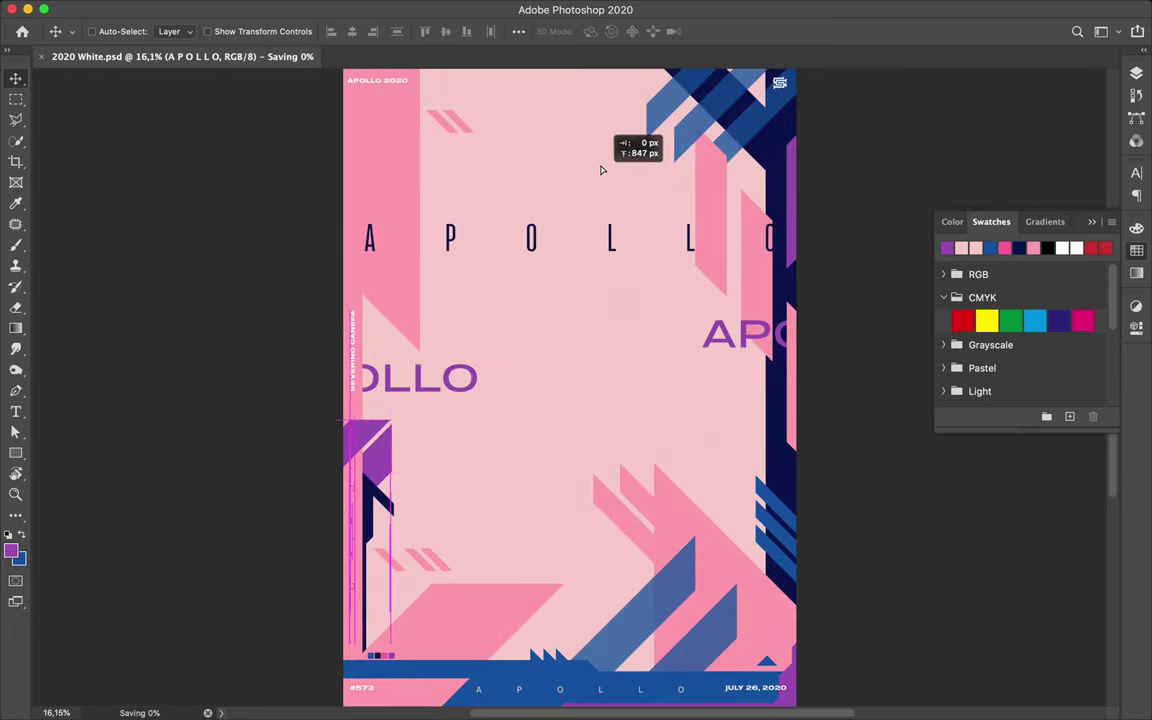
pyautogui.keyDown('ctrl'); pyautogui.click(610, 240); pyautogui.keyUp('ctrl')
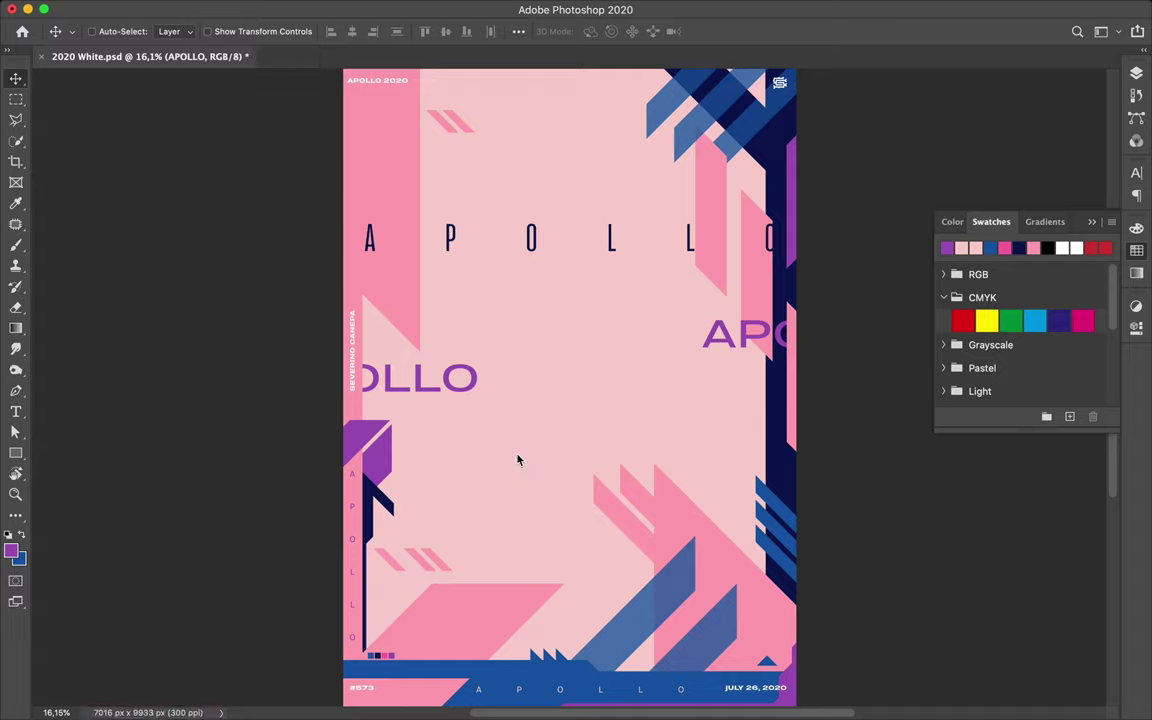
# - Undo trial moves, then nudge the spaced navy APOLLO title slightly upward
pyautogui.moveTo(612, 245); pyautogui.dragTo(609, 108)
pyautogui.moveTo(466, 140); pyautogui.dragTo(390, 149)
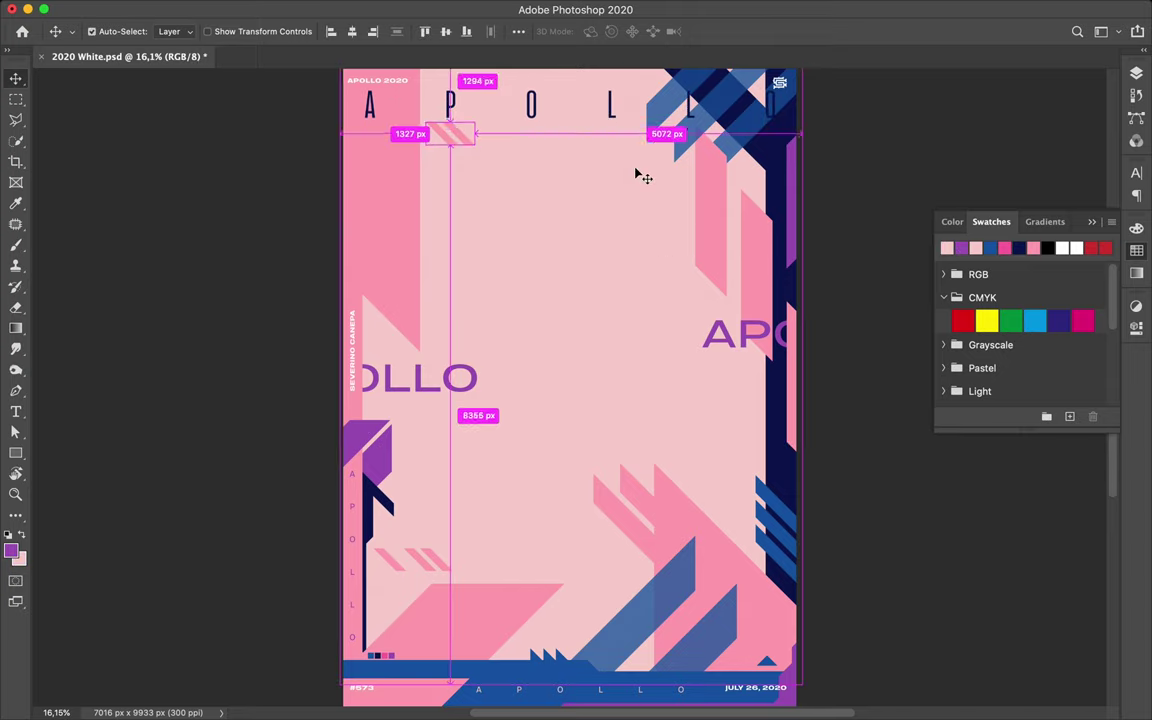
pyautogui.hotkey('ctrl', 'z')
pyautogui.hotkey('ctrl', 'z')
pyautogui.moveTo(576, 242); pyautogui.dragTo(574, 227)
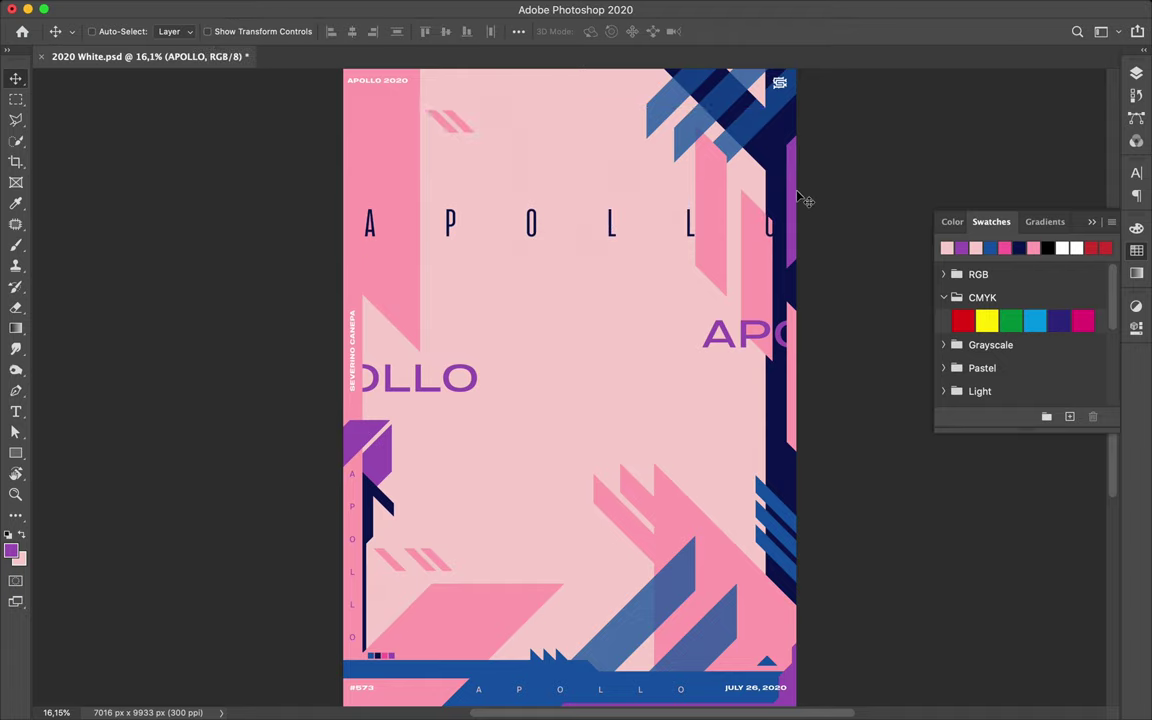
pyautogui.scroll(3, 818, 189)
pyautogui.scroll(-3, 814, 187)
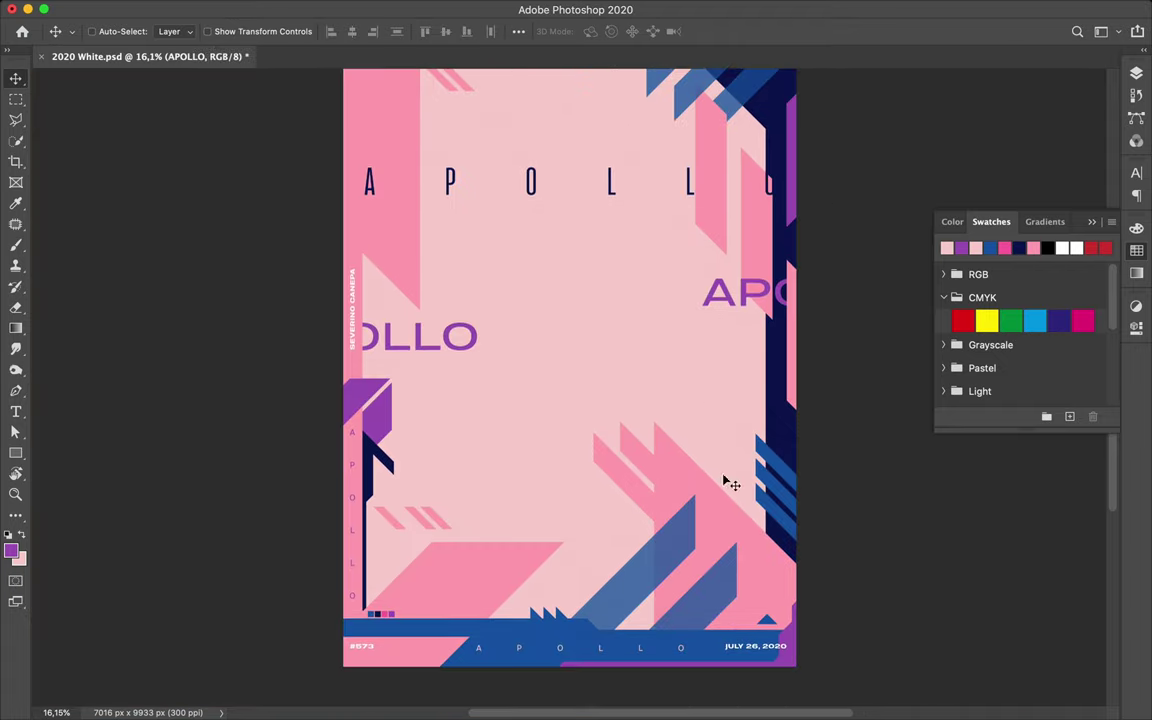
# - Drag a shape path with the Direct Selection tool, then save the finished poster
pyautogui.press('a')
pyautogui.moveTo(795, 624); pyautogui.dragTo(797, 527)
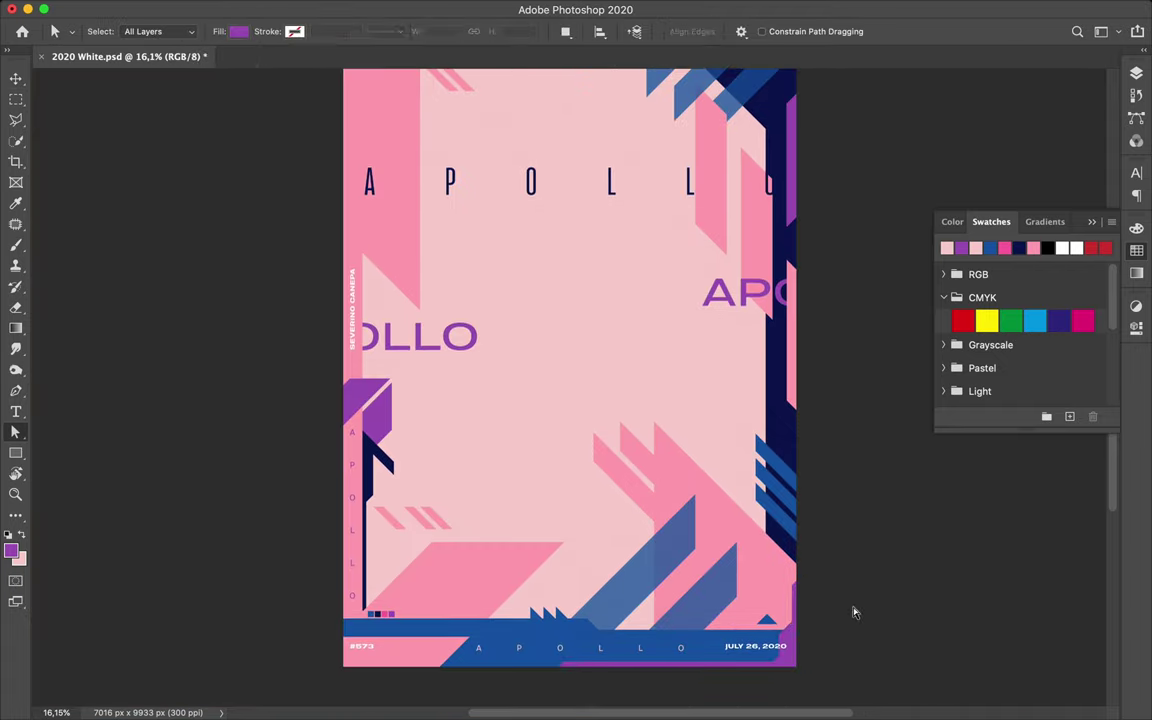
pyautogui.scroll(2, 565, 450)
pyautogui.hotkey('ctrl', 's')
pyautogui.click(805, 9)
pyautogui.click(880, 44)
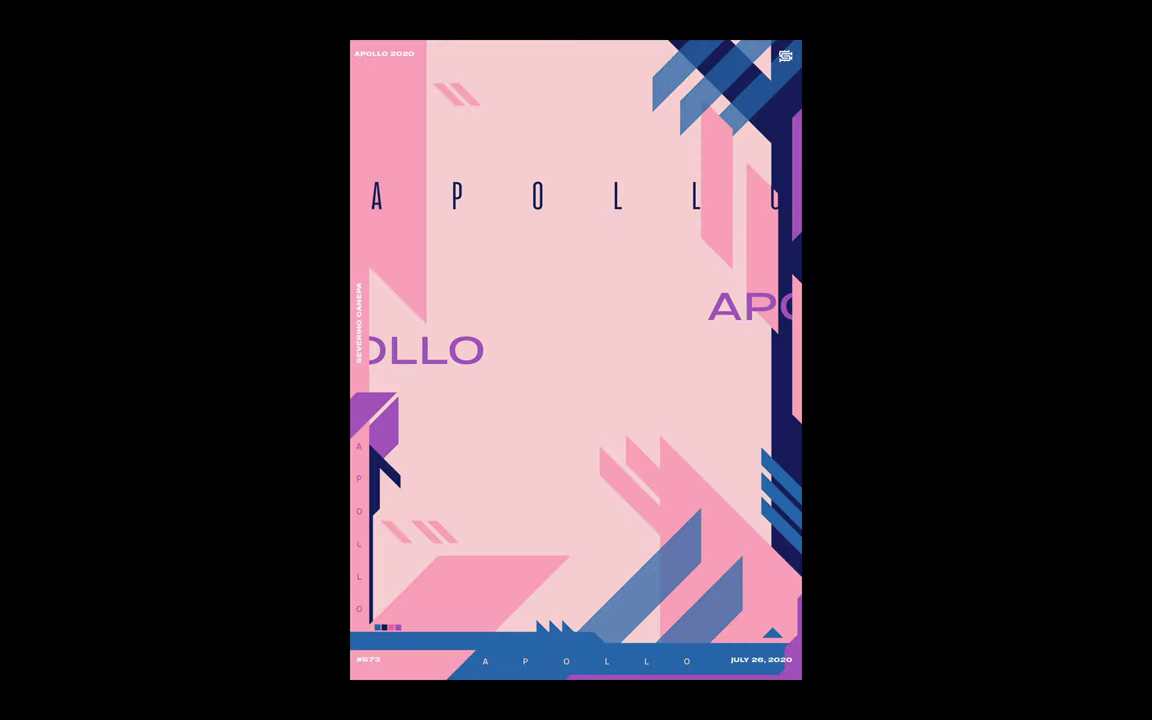